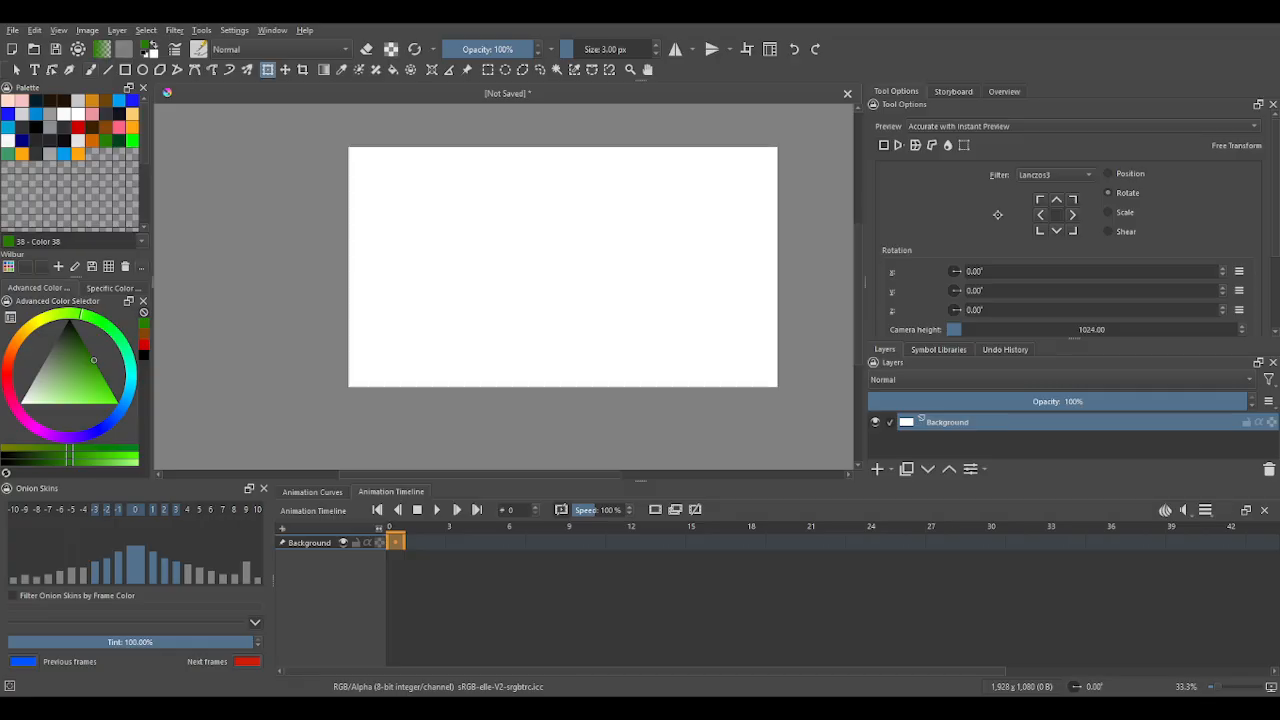
Activate the Freehand Brush with black as the foreground colour and place a dot near the centre of the Background layer.
{"action": "key", "text": "b"}
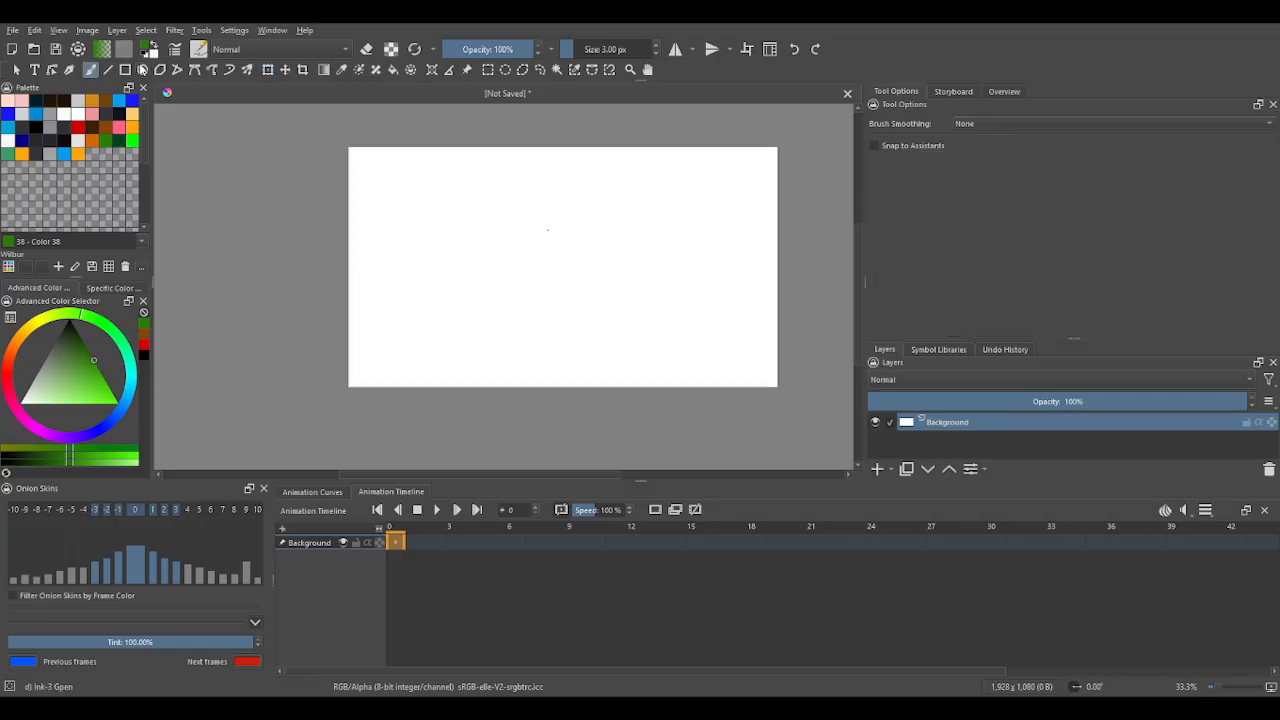
{"action": "left_click", "coordinate": [147, 54]}
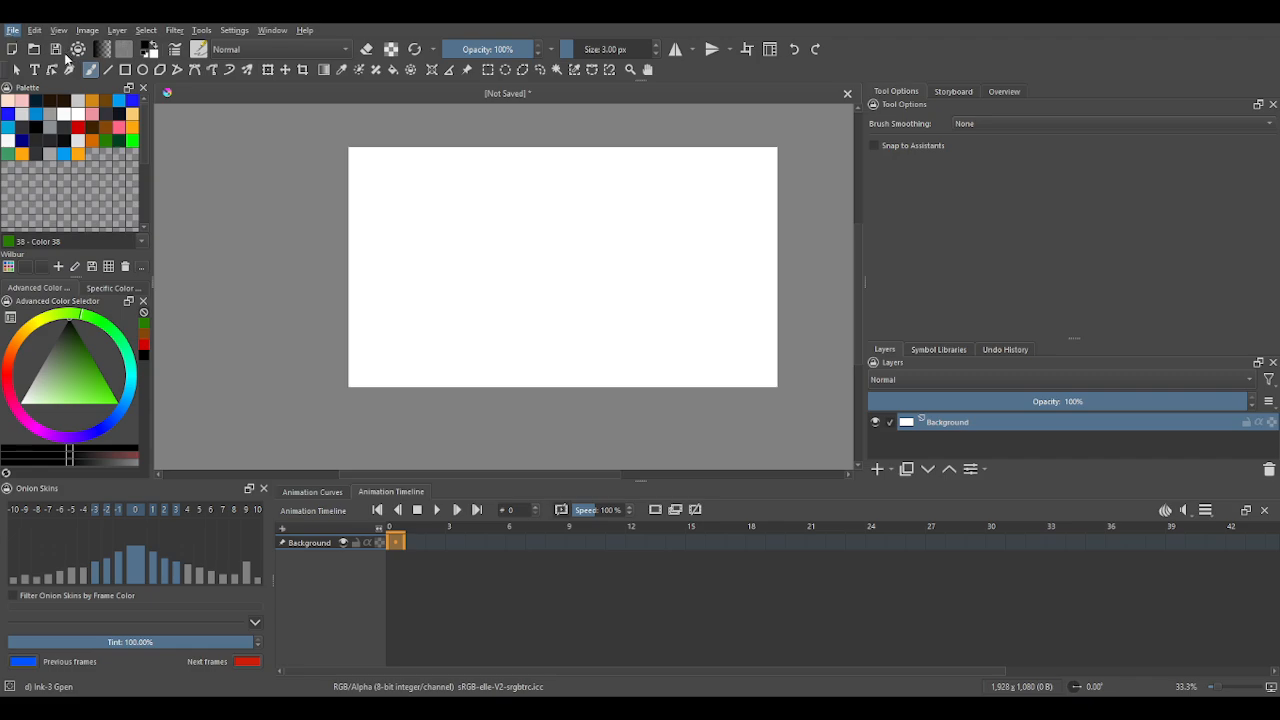
{"action": "left_click", "coordinate": [578, 240]}
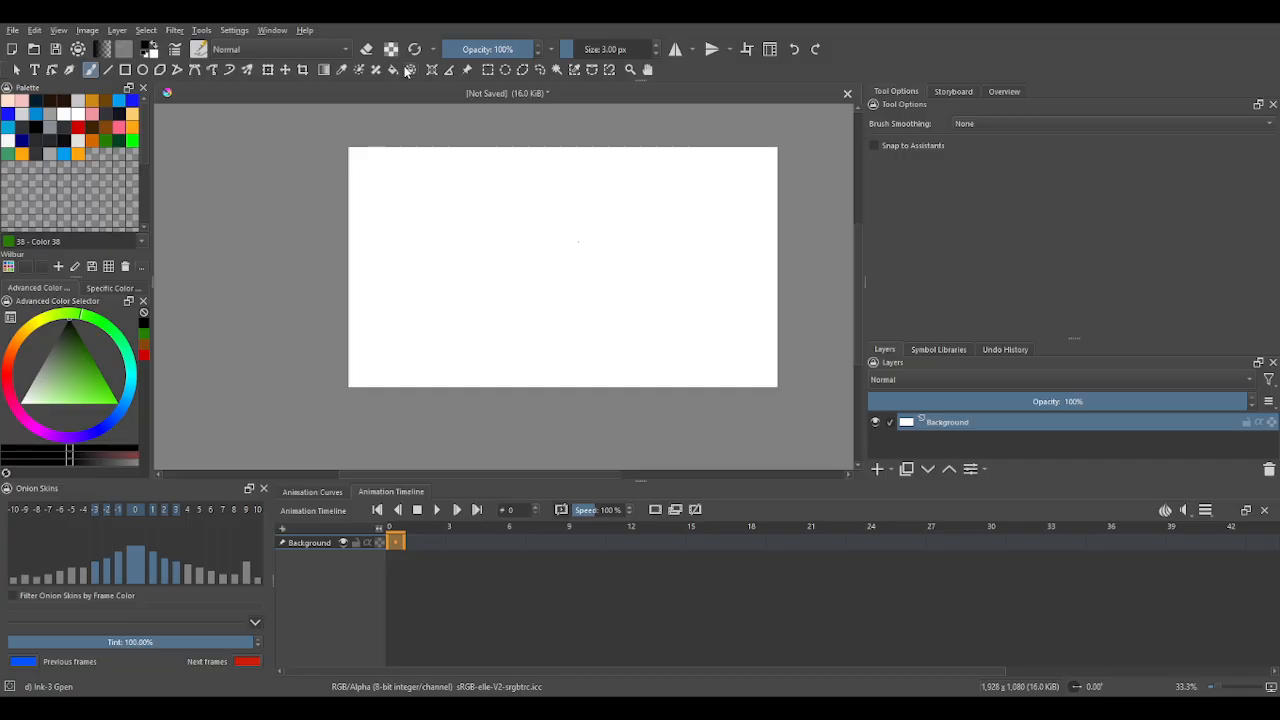
Try erasing part of the Background layer with the Eraser Circle preset, and undo the erased stroke.
{"action": "right_click", "coordinate": [513, 245]}
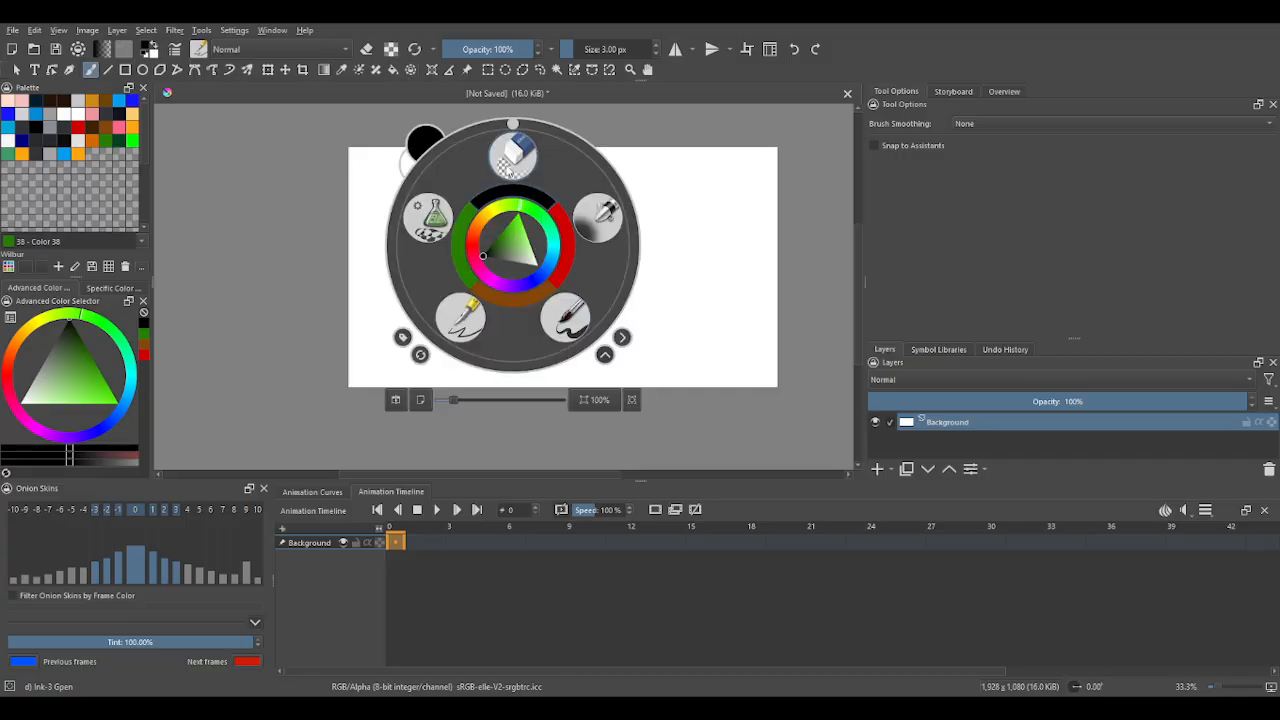
{"action": "left_click", "coordinate": [508, 170]}
{"action": "left_click_drag", "start_coordinate": [553, 227], "coordinate": [586, 257]}
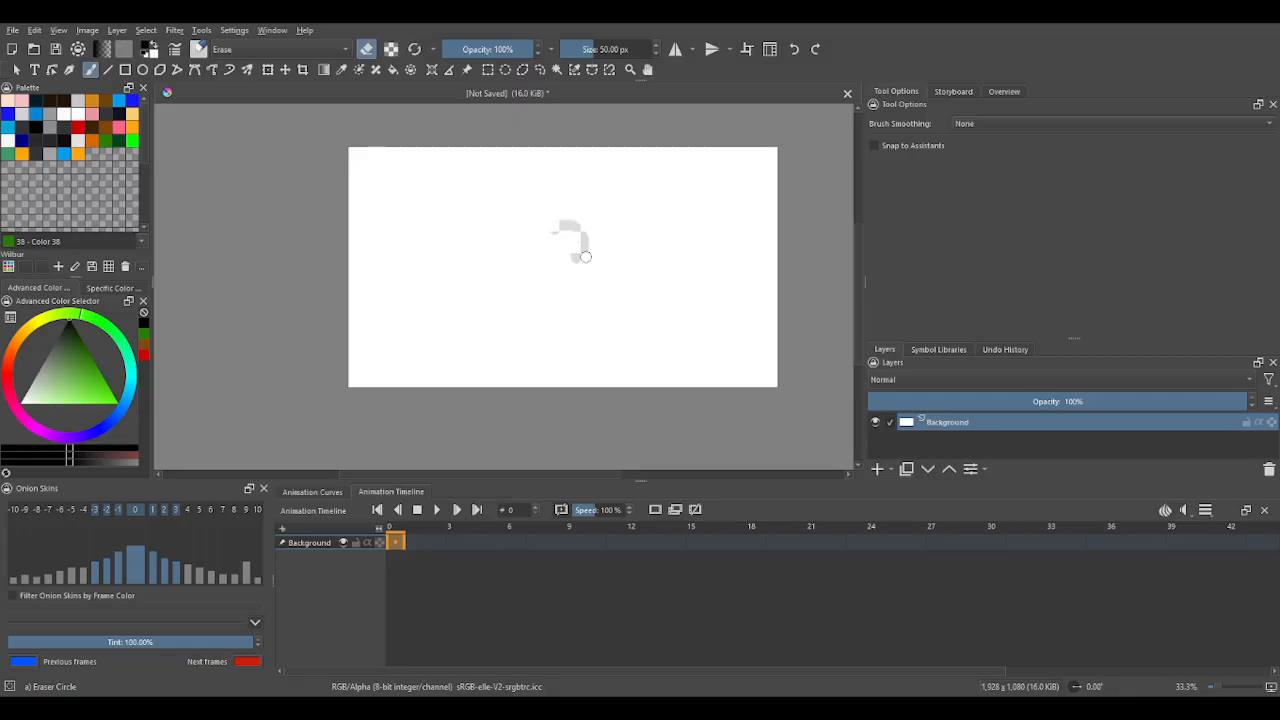
{"action": "key", "text": "ctrl+z"}
Set the foreground colour to white and clear the whole Background layer to transparency using the Fill tool in Erase mode.
{"action": "left_click", "coordinate": [156, 44]}
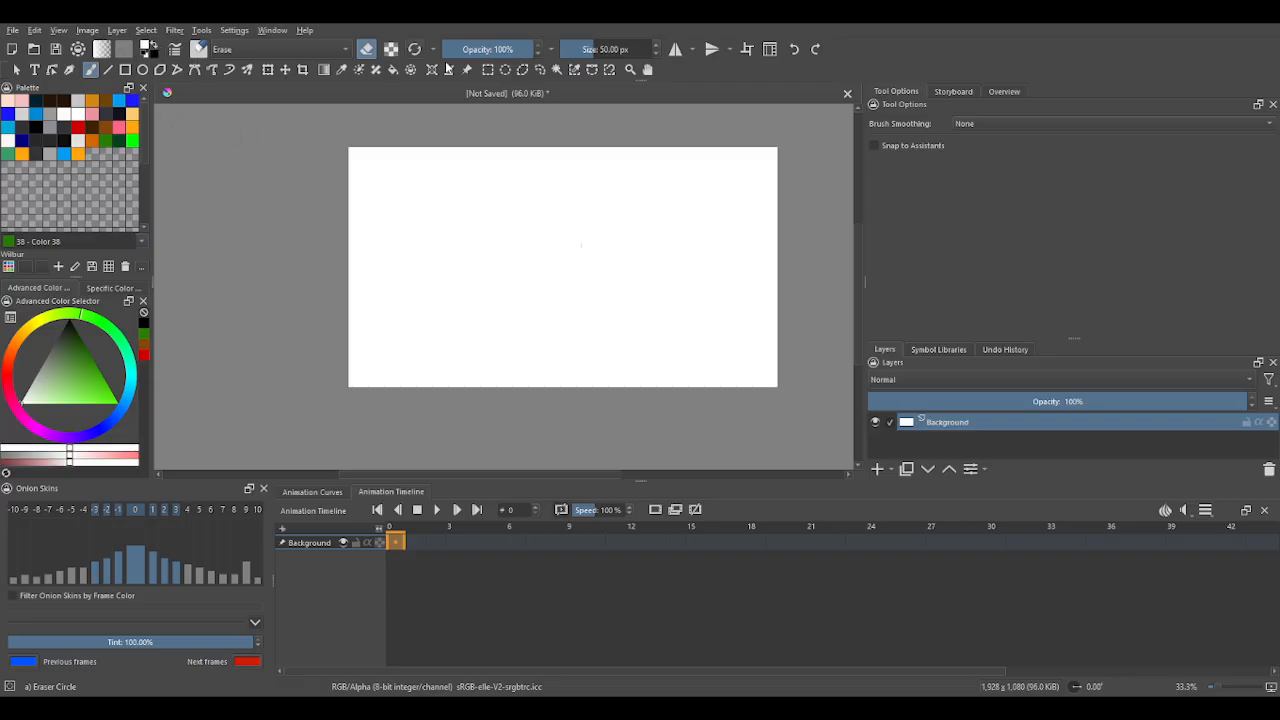
{"action": "left_click", "coordinate": [393, 69]}
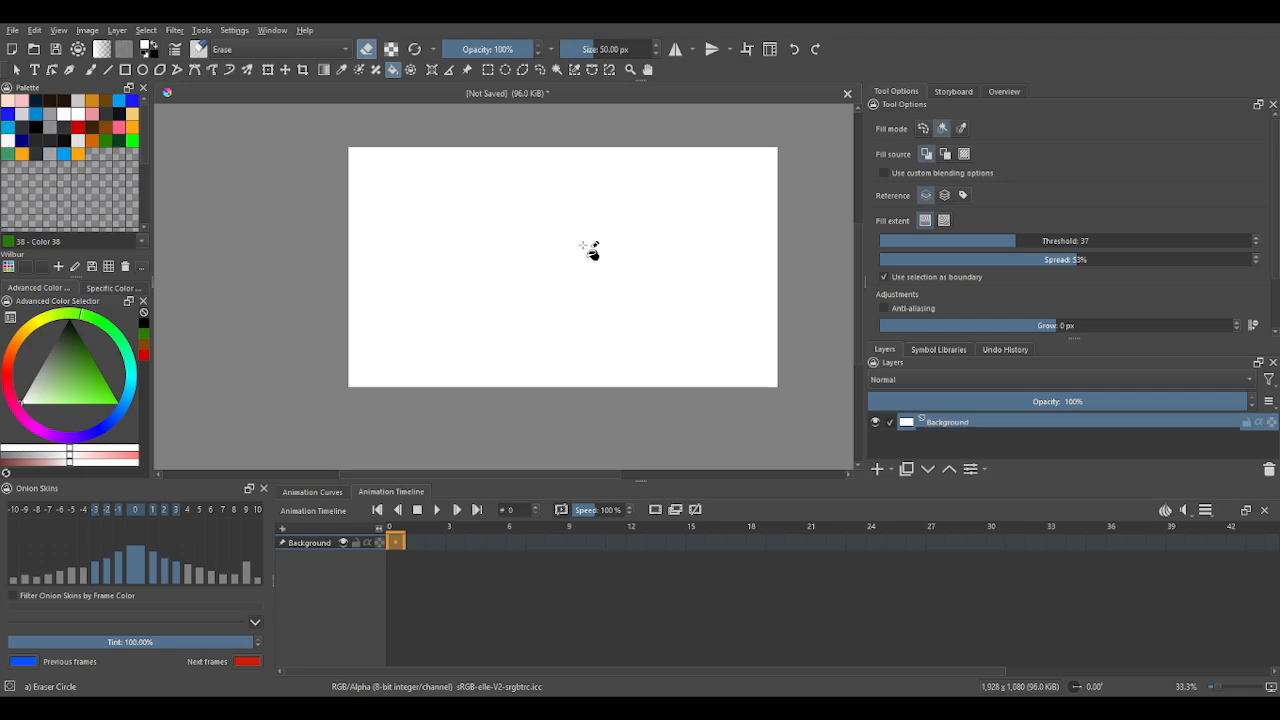
{"action": "left_click", "coordinate": [591, 250]}
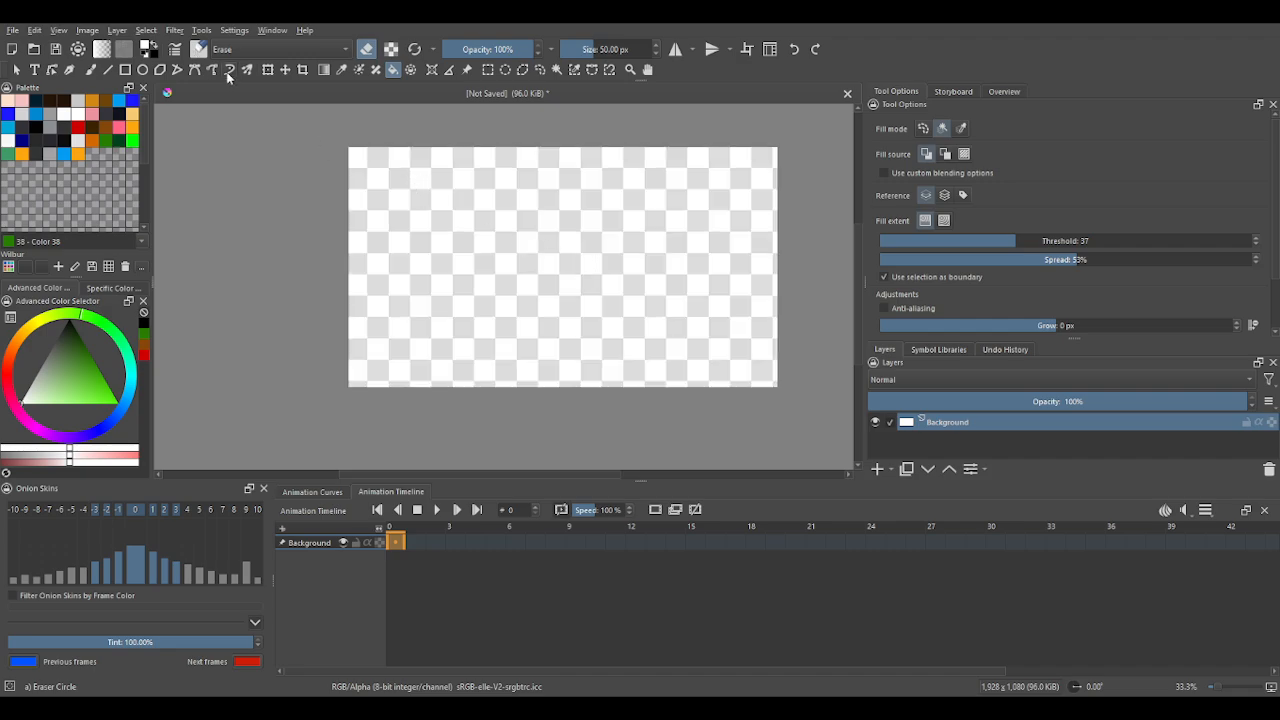
Switch back to the ink brush preset with Normal blending and fill the empty Background layer with white.
{"action": "right_click", "coordinate": [440, 243]}
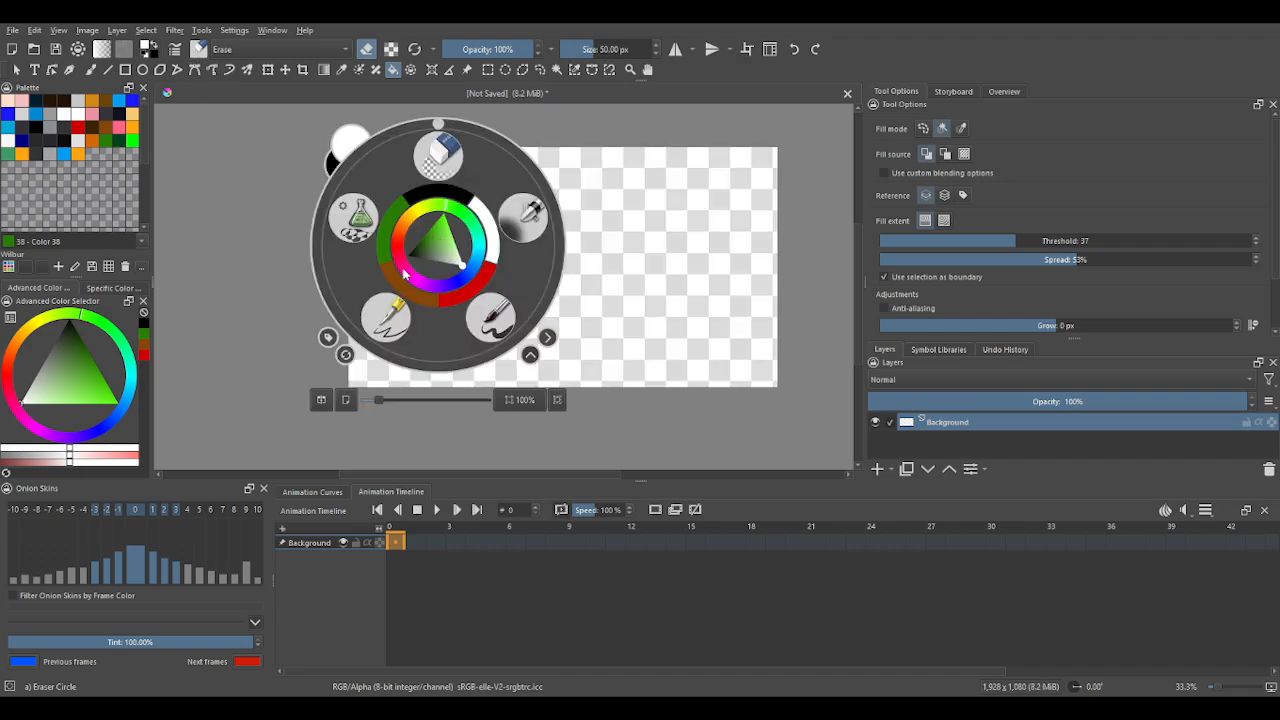
{"action": "left_click", "coordinate": [389, 320]}
{"action": "left_click", "coordinate": [474, 299]}
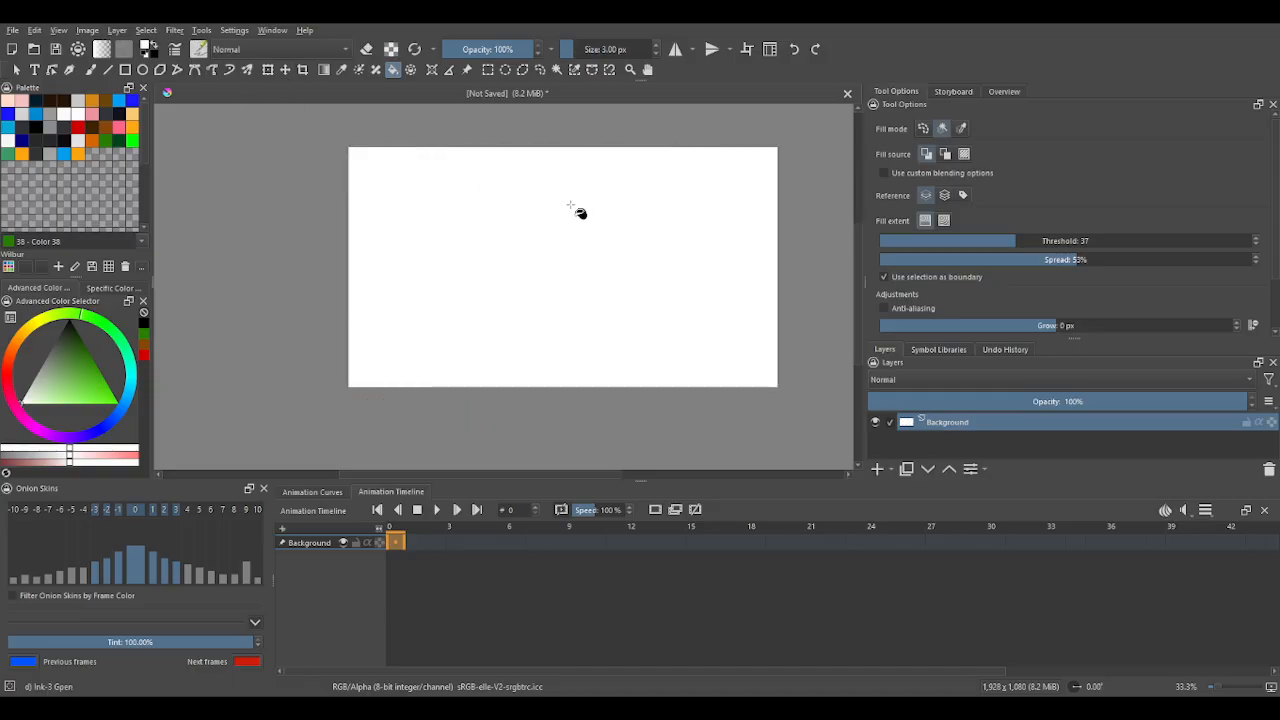
Lock the Background layer and add a new paint layer above it, with the Freehand Brush active.
{"action": "left_click", "coordinate": [1246, 422]}
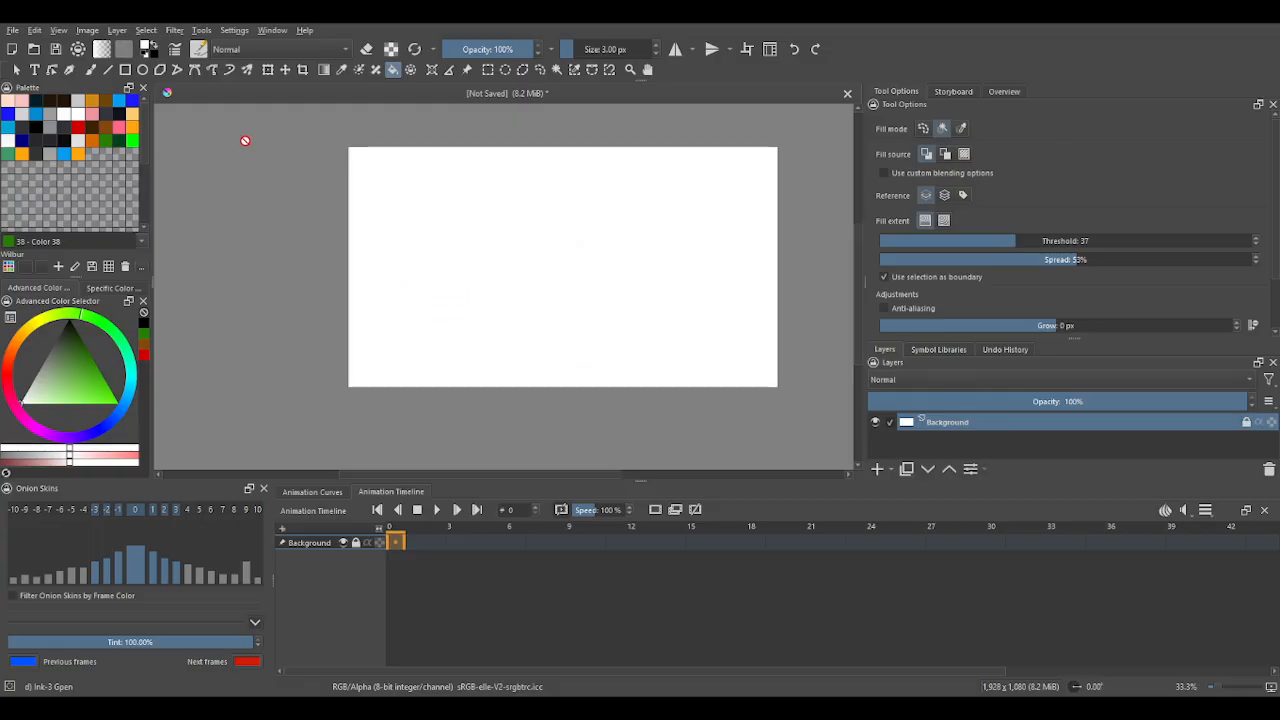
{"action": "left_click", "coordinate": [92, 70]}
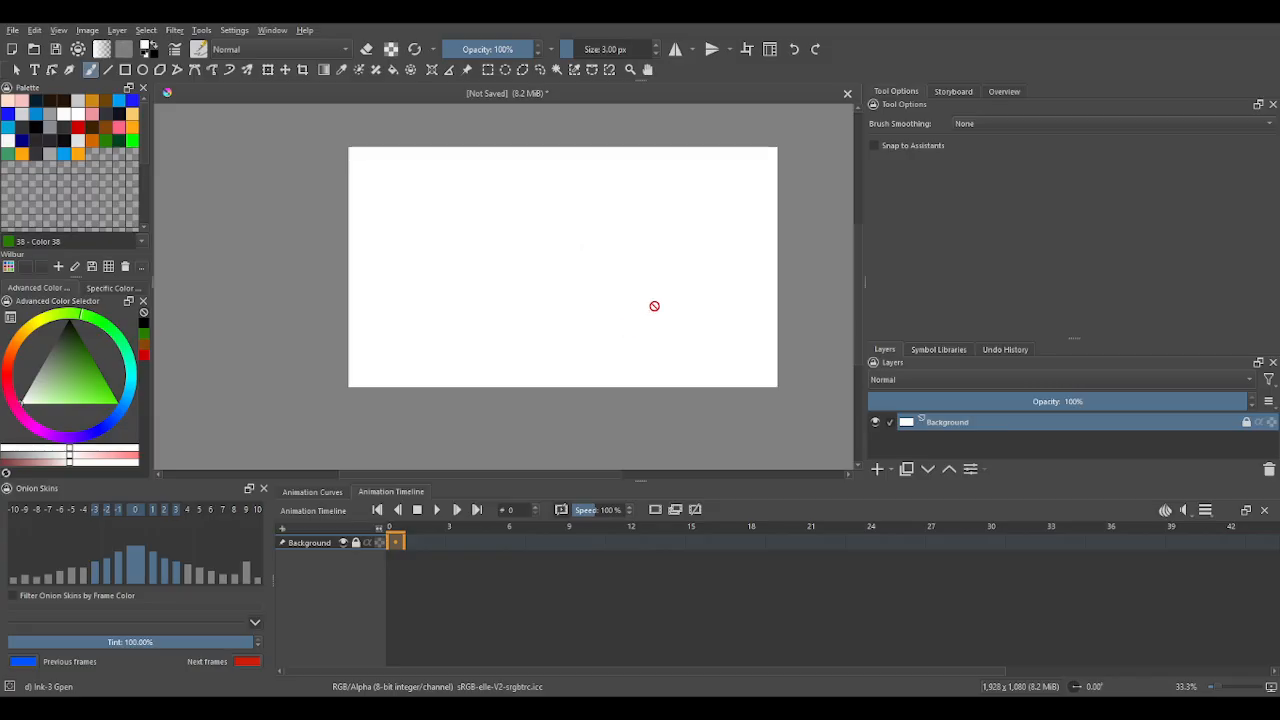
{"action": "left_click", "coordinate": [876, 469]}
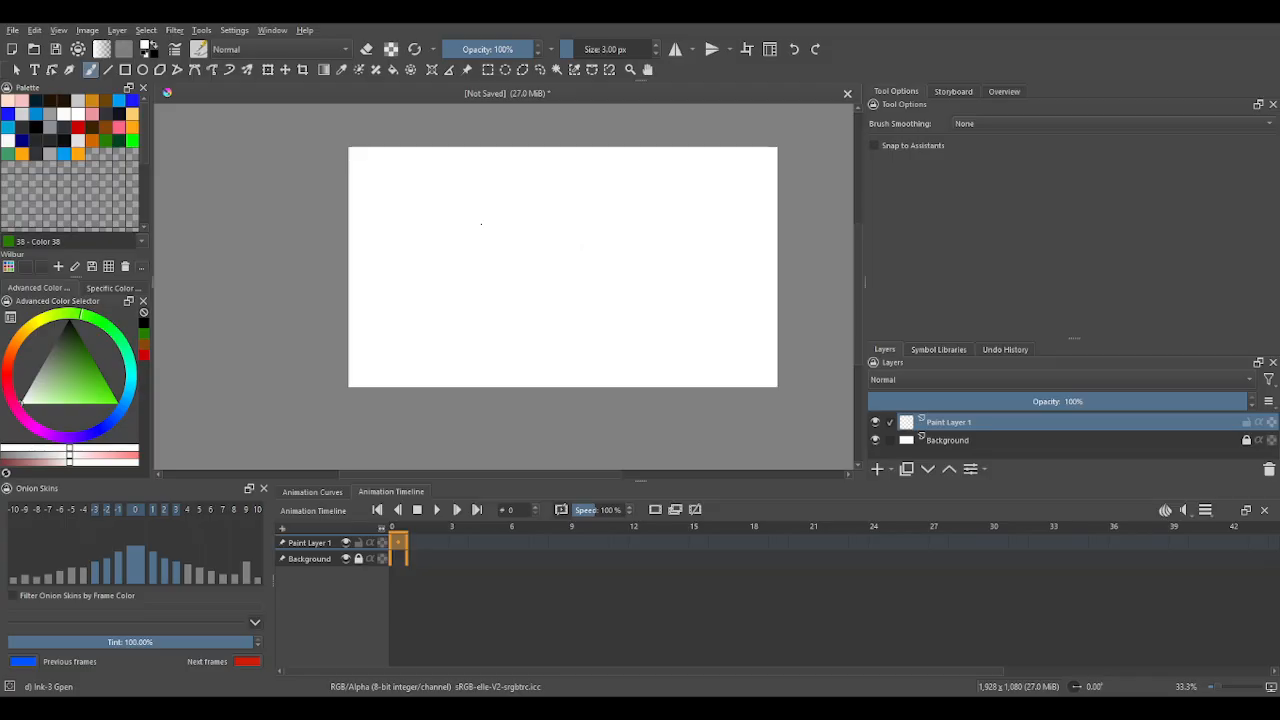
Activate the Multibrush tool with its Snowflake symmetry type and switch the foreground colour to black.
{"action": "left_click", "coordinate": [315, 493]}
{"action": "left_click", "coordinate": [247, 70]}
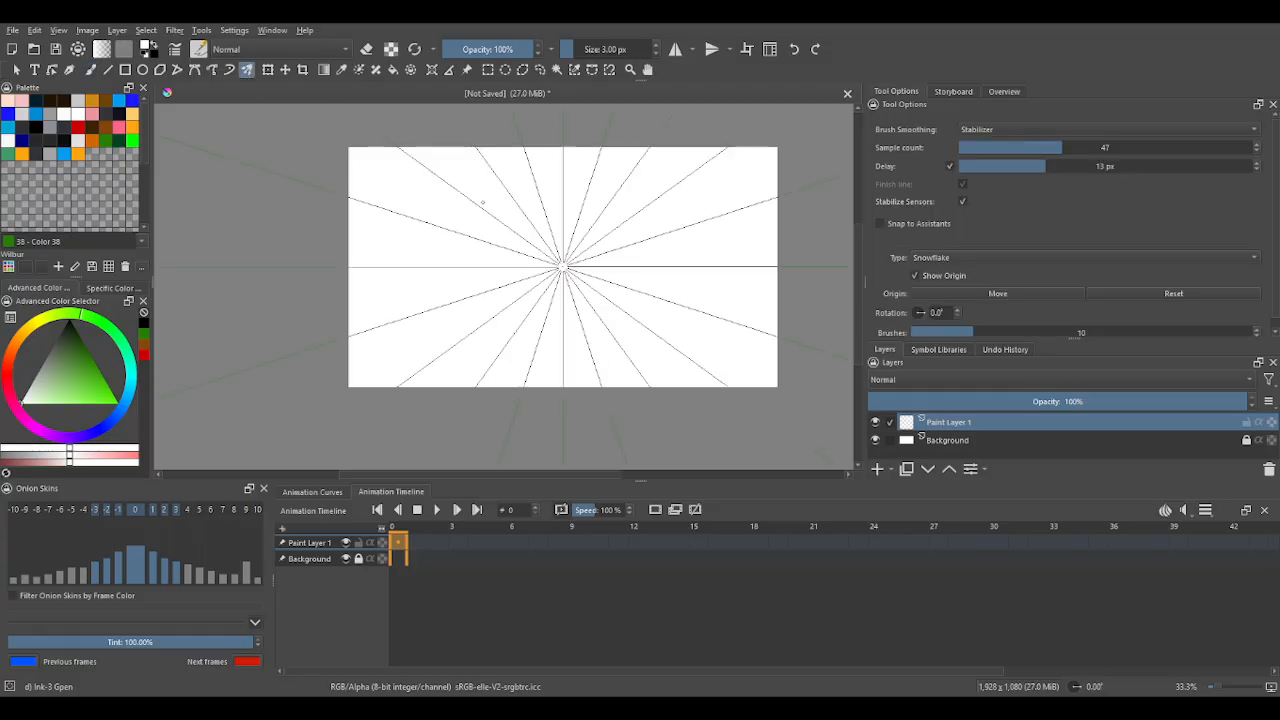
{"action": "scroll", "coordinate": [562, 231], "scroll_direction": "up", "scroll_amount": 1}
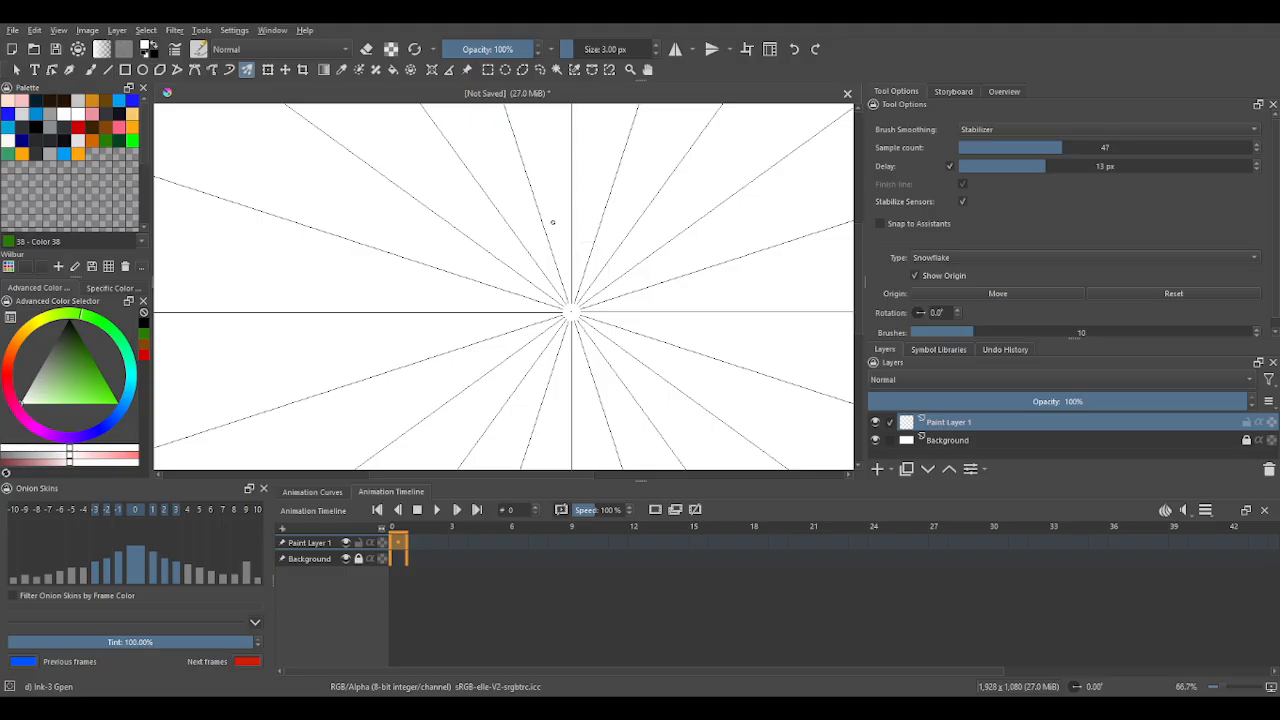
{"action": "scroll", "coordinate": [551, 220], "scroll_direction": "up", "scroll_amount": 1}
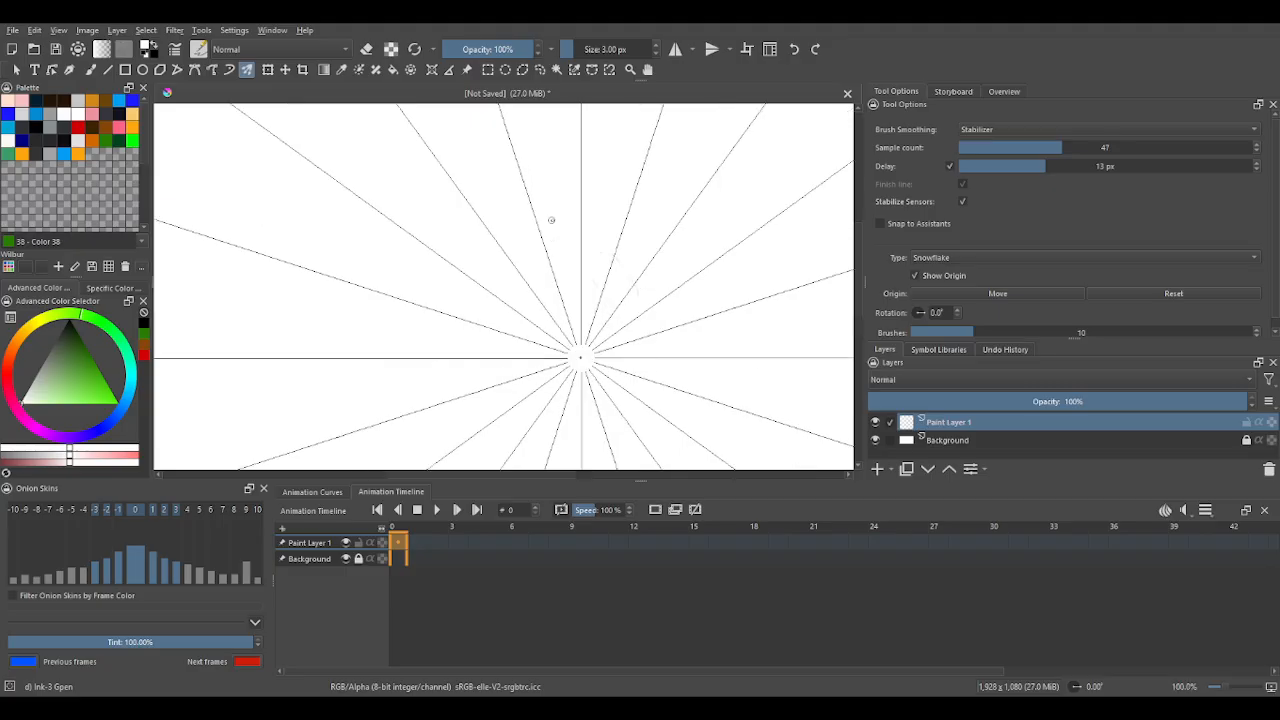
{"action": "left_click", "coordinate": [152, 46]}
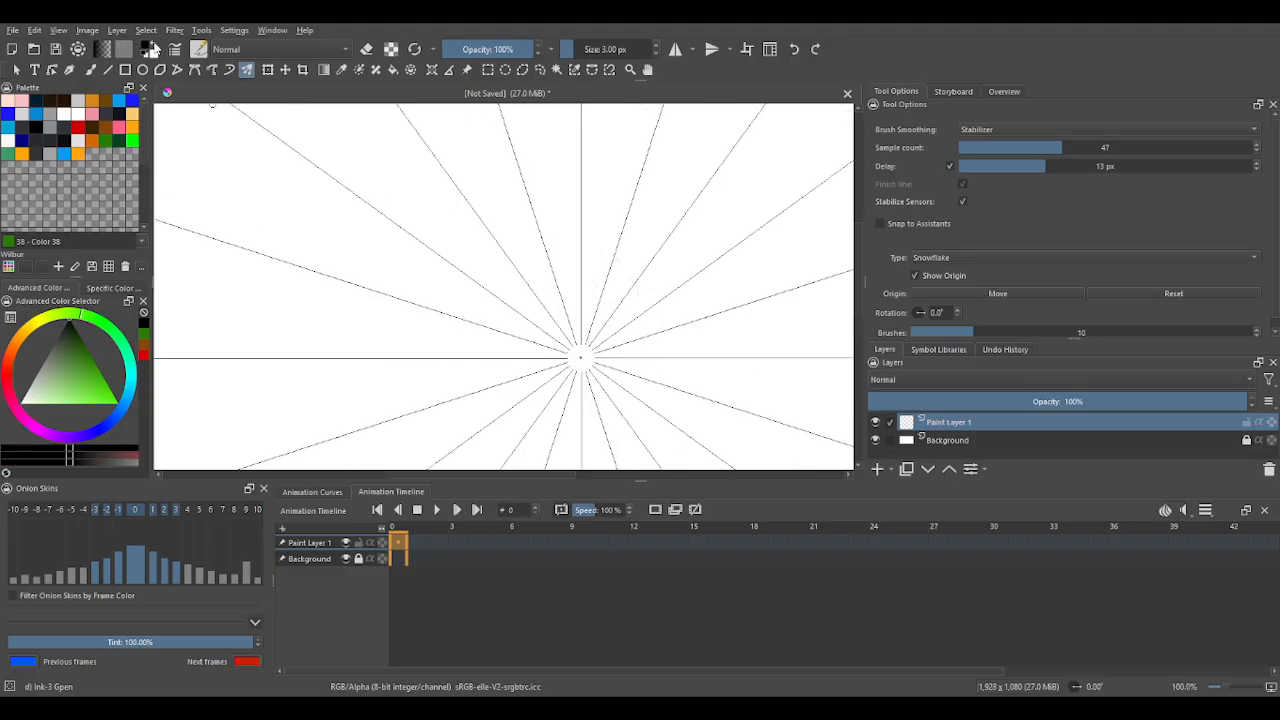
Examine the Multibrush's snowflake symmetry guides around the canvas centre at different magnifications.
{"action": "scroll", "coordinate": [501, 240], "scroll_direction": "up", "scroll_amount": 1}
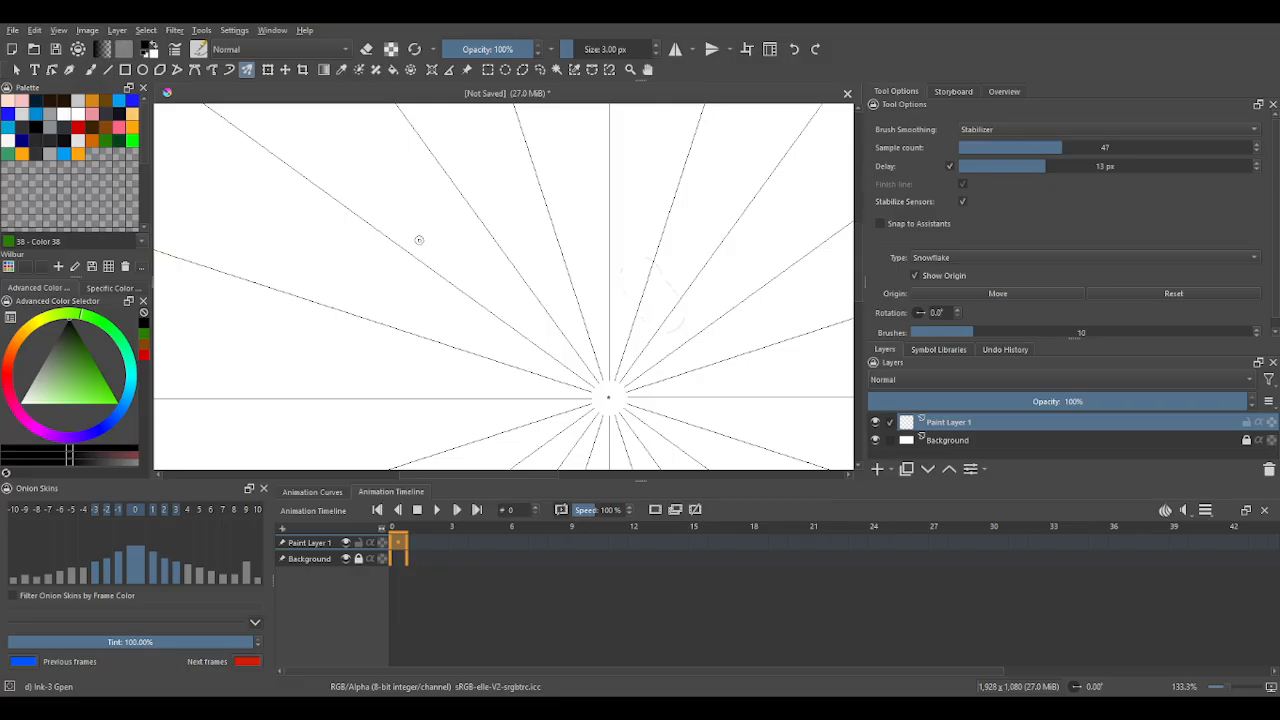
{"action": "scroll", "coordinate": [418, 239], "scroll_direction": "up", "scroll_amount": 2}
{"action": "scroll", "coordinate": [411, 240], "scroll_direction": "down", "scroll_amount": 1}
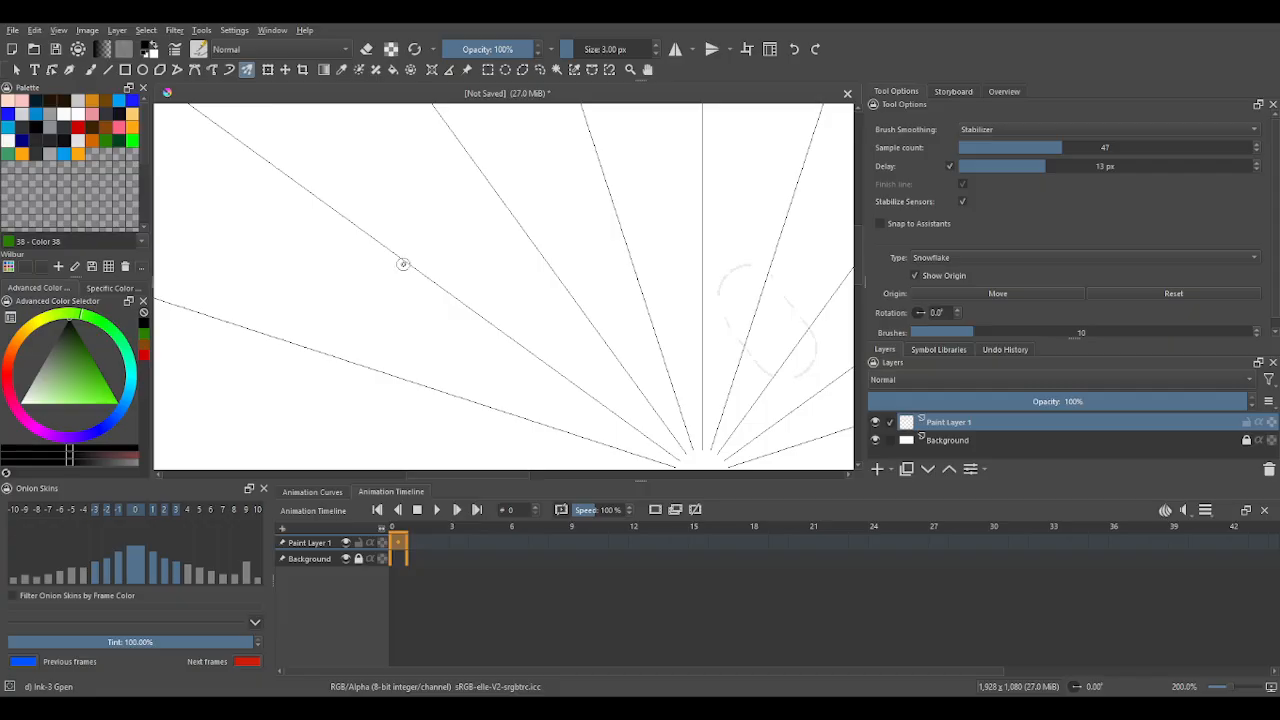
{"action": "scroll", "coordinate": [566, 237], "scroll_direction": "down", "scroll_amount": 2}
{"action": "scroll", "coordinate": [558, 236], "scroll_direction": "up", "scroll_amount": 2}
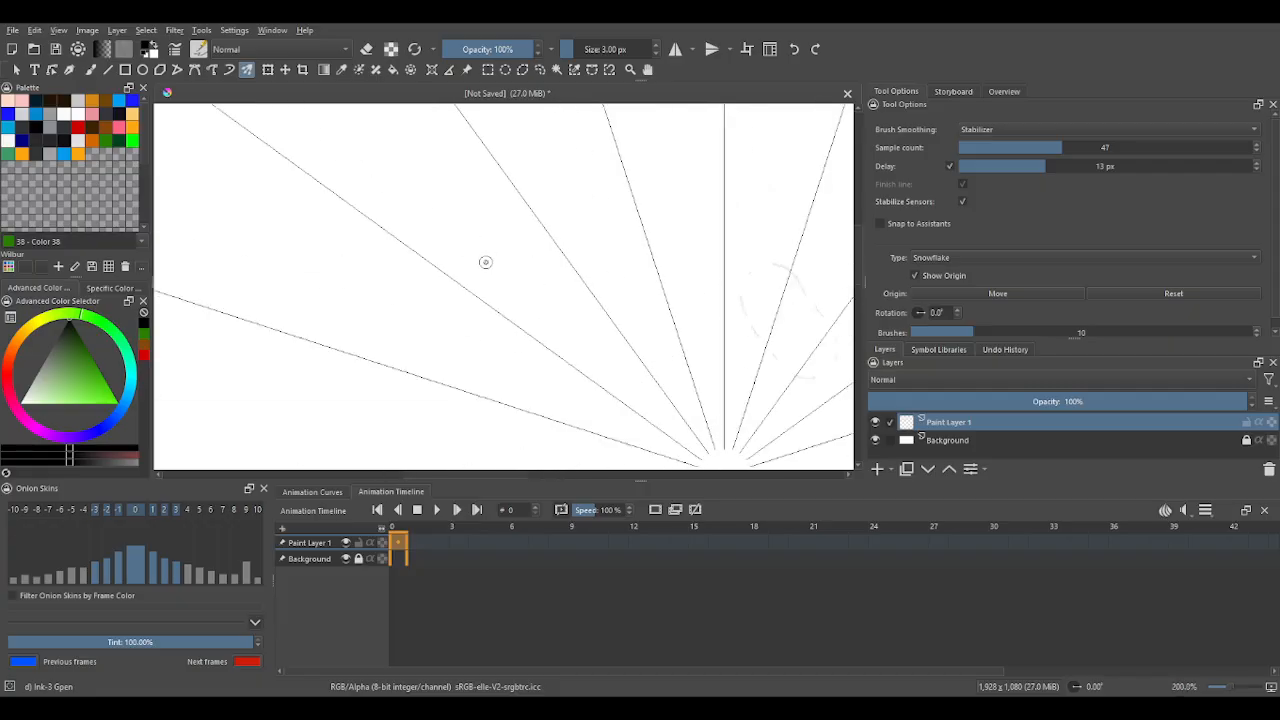
{"action": "scroll", "coordinate": [483, 263], "scroll_direction": "down", "scroll_amount": 2}
{"action": "scroll", "coordinate": [477, 266], "scroll_direction": "up", "scroll_amount": 1}
{"action": "scroll", "coordinate": [470, 264], "scroll_direction": "up", "scroll_amount": 1}
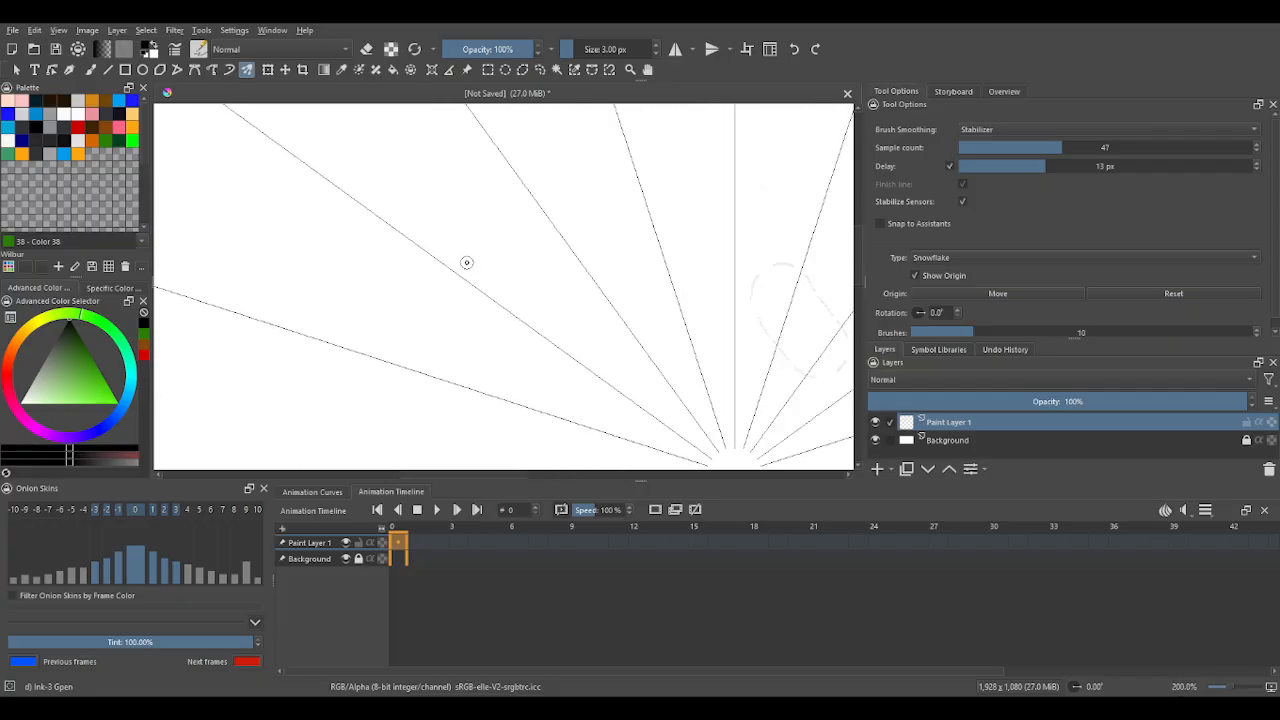
{"action": "scroll", "coordinate": [506, 247], "scroll_direction": "down", "scroll_amount": 1}
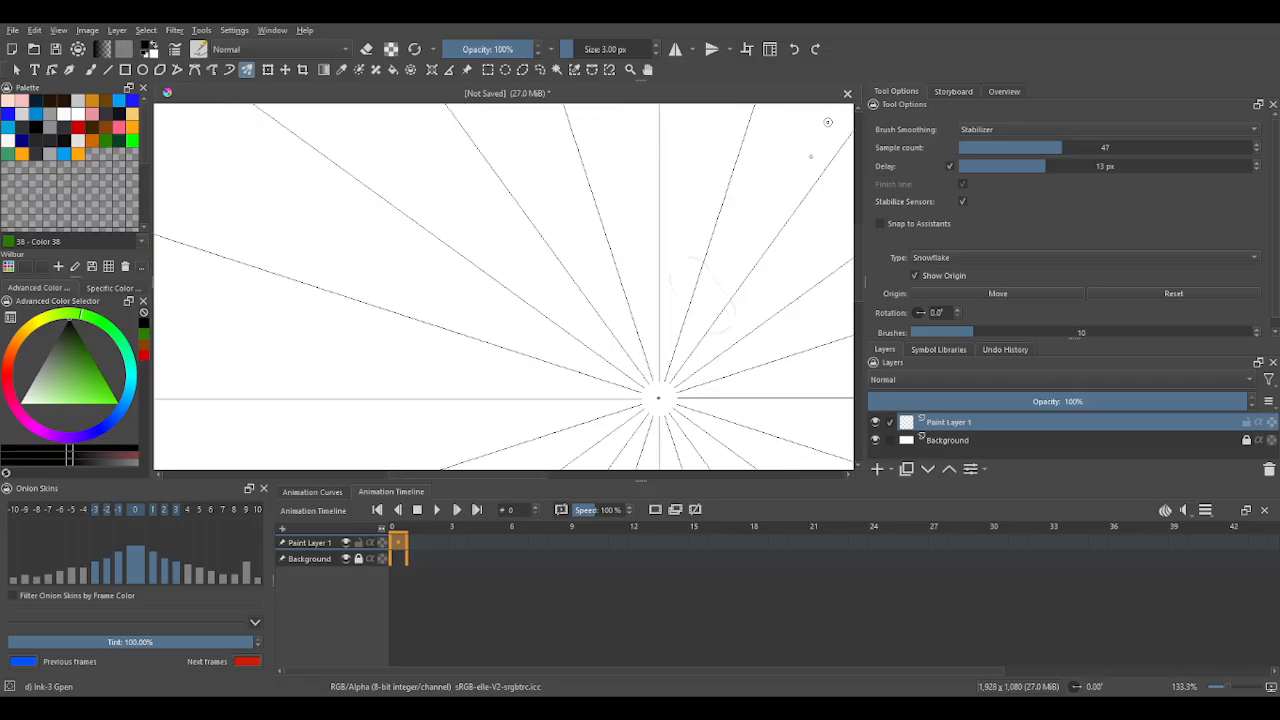
{"action": "scroll", "coordinate": [843, 372], "scroll_direction": "down", "scroll_amount": 1}
Unlock and delete the Background layer, and add another paint layer above Paint Layer 1.
{"action": "left_click", "coordinate": [948, 441]}
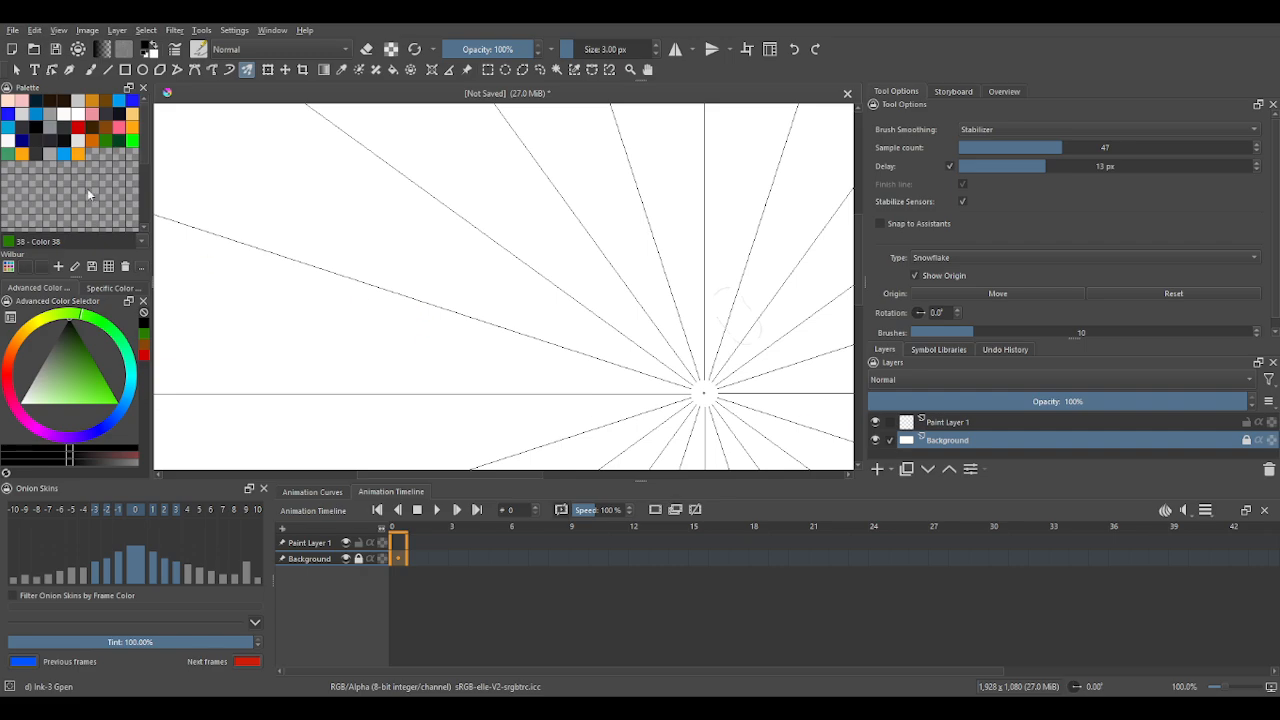
{"action": "left_click", "coordinate": [91, 70]}
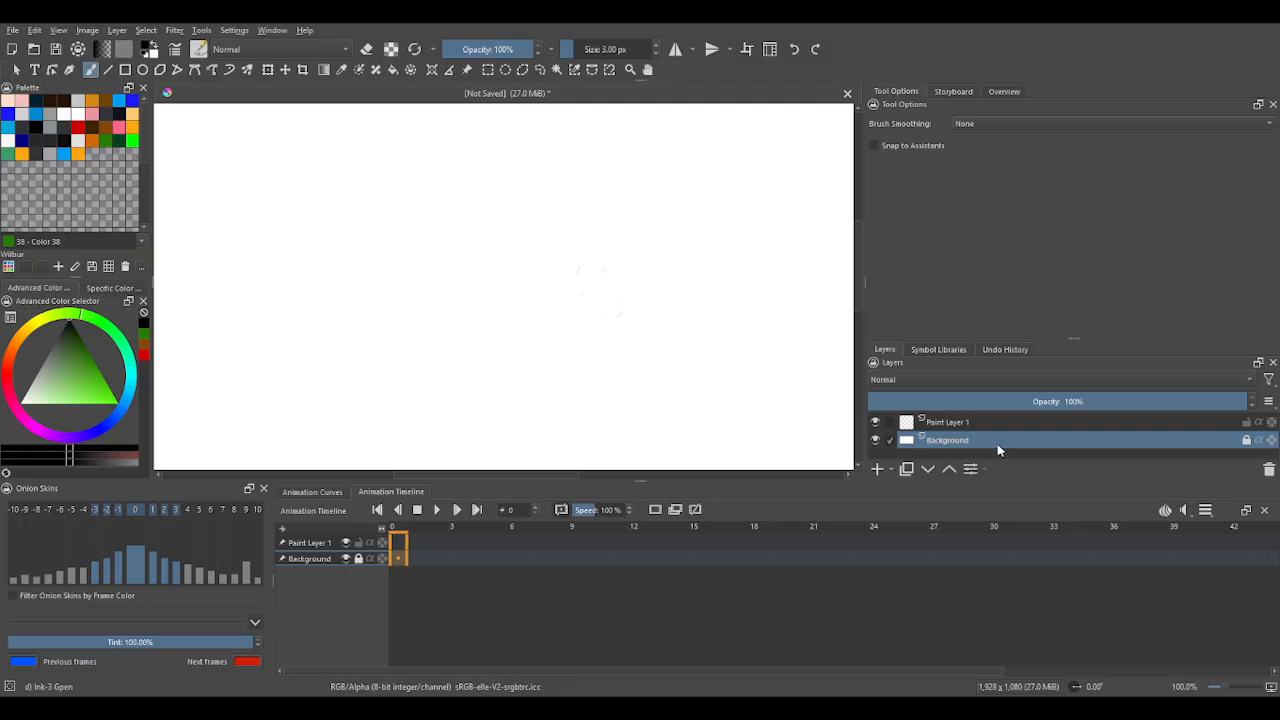
{"action": "left_click", "coordinate": [1246, 440]}
{"action": "left_click", "coordinate": [1268, 470]}
{"action": "left_click", "coordinate": [877, 468]}
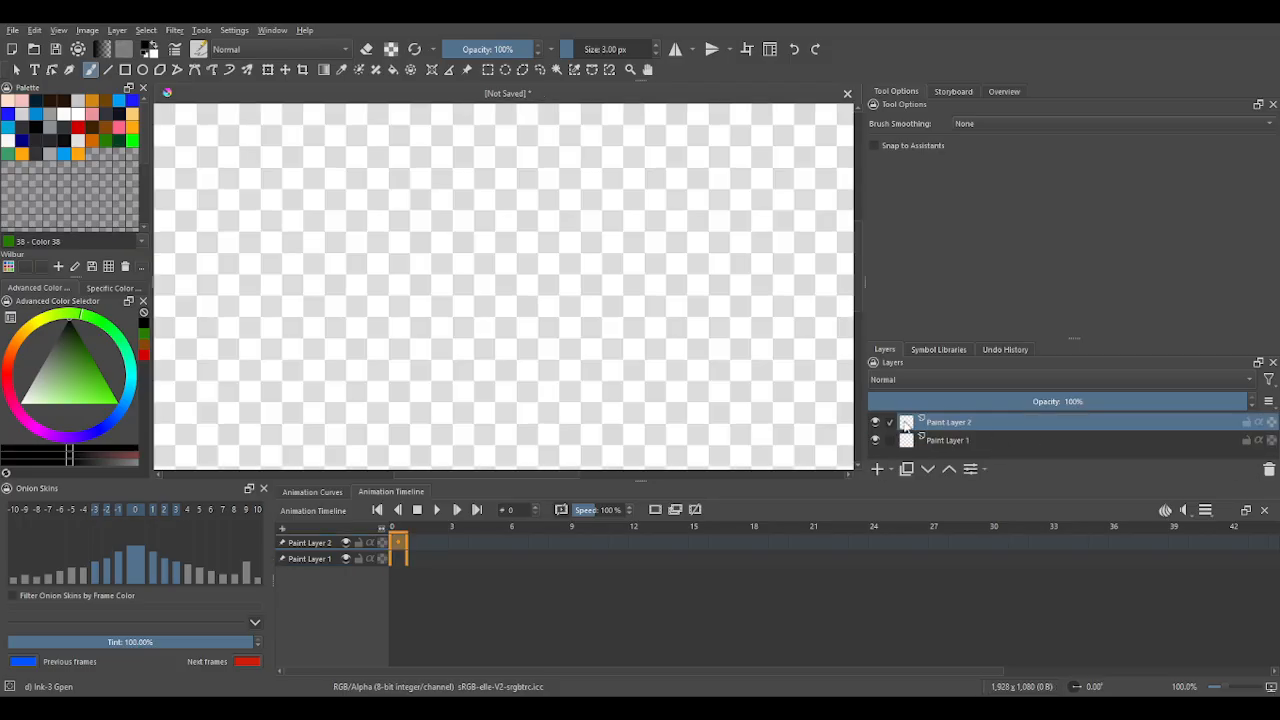
Fill Paint Layer 1 entirely with white using the Fill tool.
{"action": "left_click", "coordinate": [920, 440]}
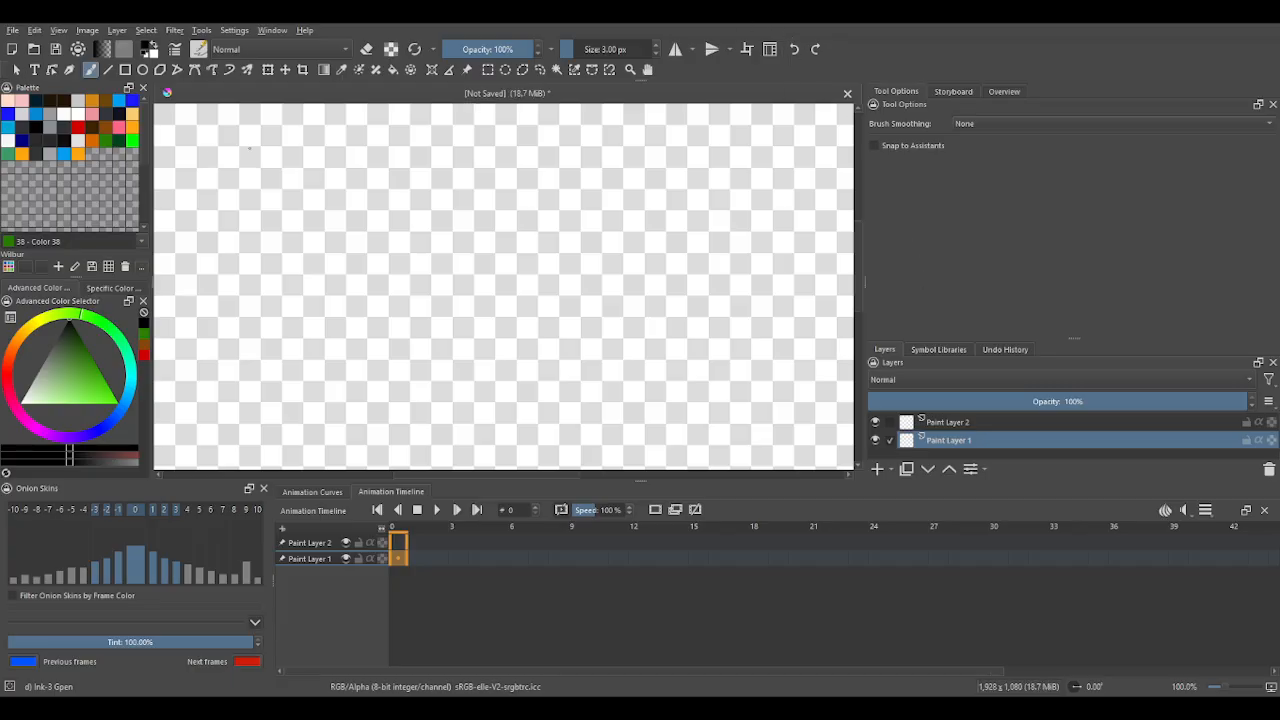
{"action": "left_click", "coordinate": [393, 69]}
{"action": "left_click", "coordinate": [155, 45]}
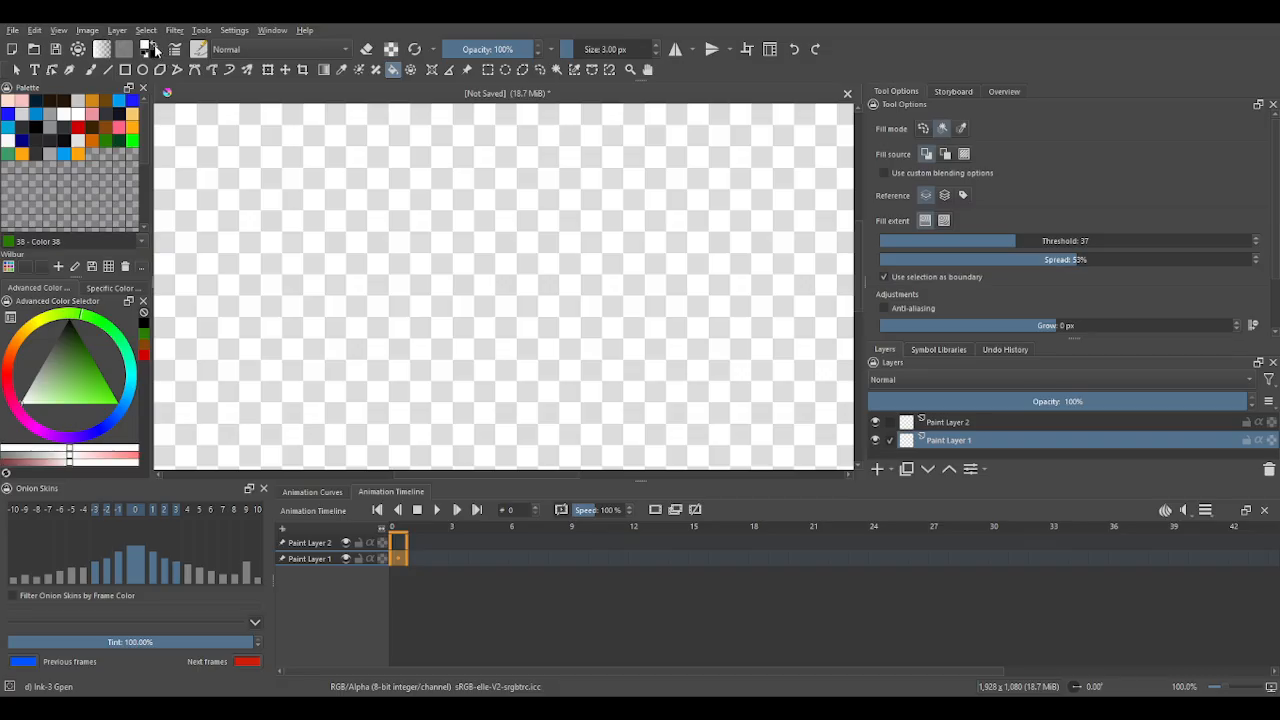
{"action": "left_click", "coordinate": [372, 217]}
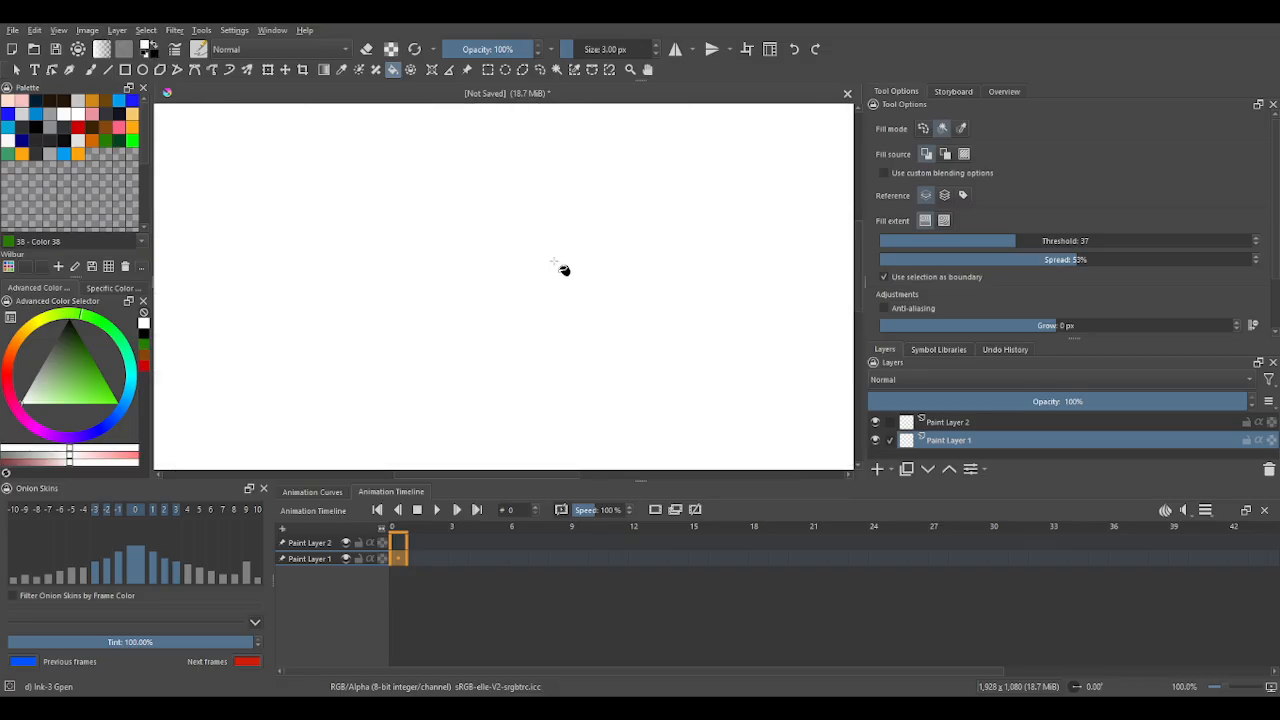
{"action": "scroll", "coordinate": [564, 270], "scroll_direction": "down", "scroll_amount": 3}
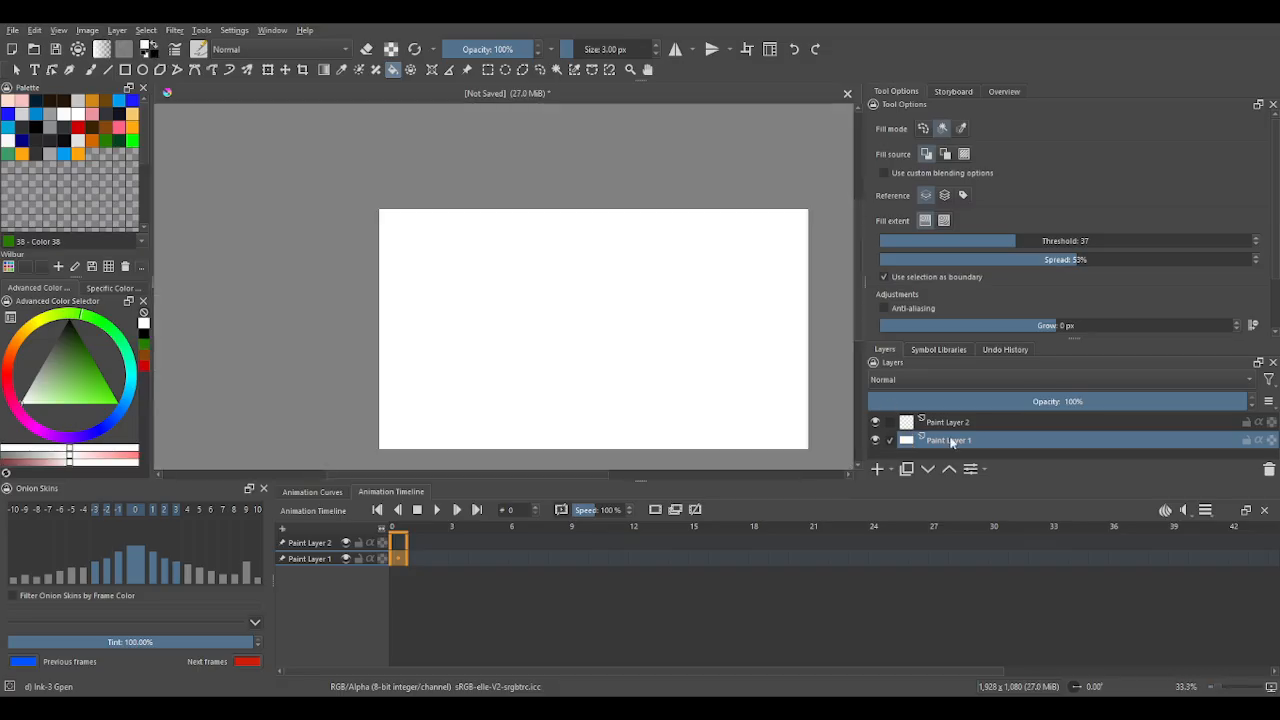
Rename the white-filled Paint Layer 1 as "backgrund" and lock it.
{"action": "double_click", "coordinate": [972, 439]}
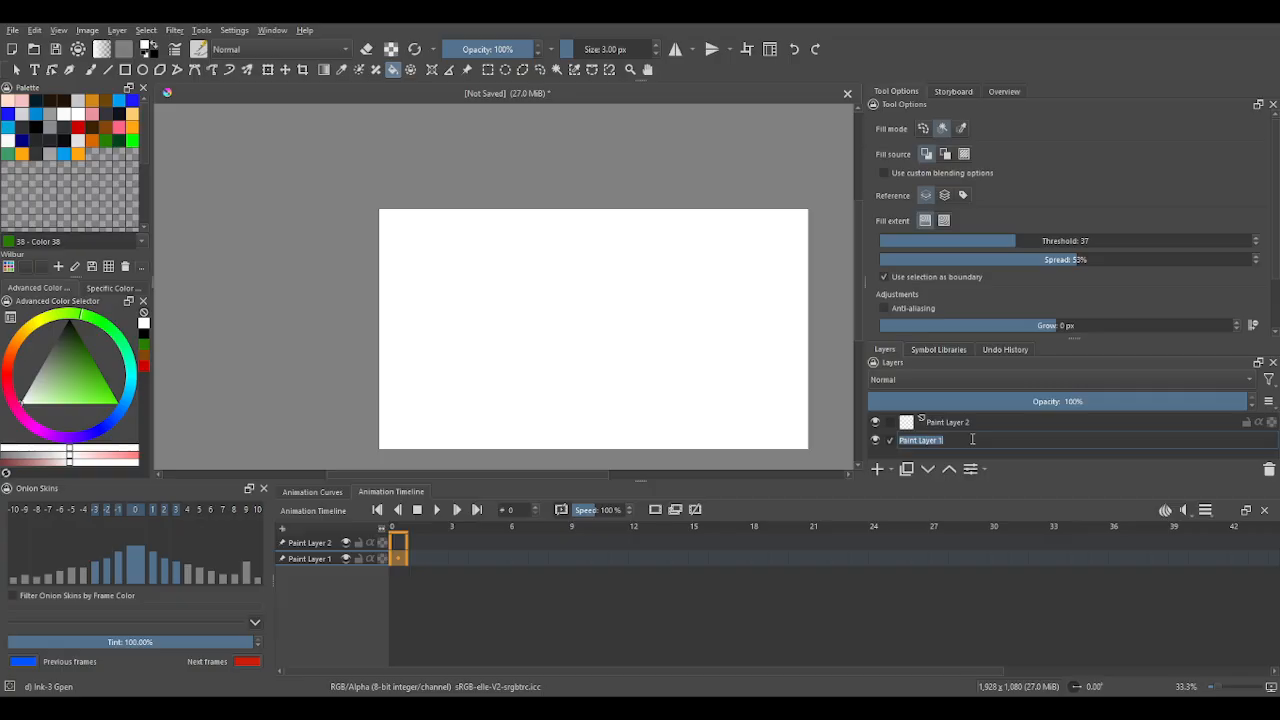
{"action": "key", "text": "BackSpace"}
{"action": "type", "text": "backgrund"}
{"action": "key", "text": "Return"}
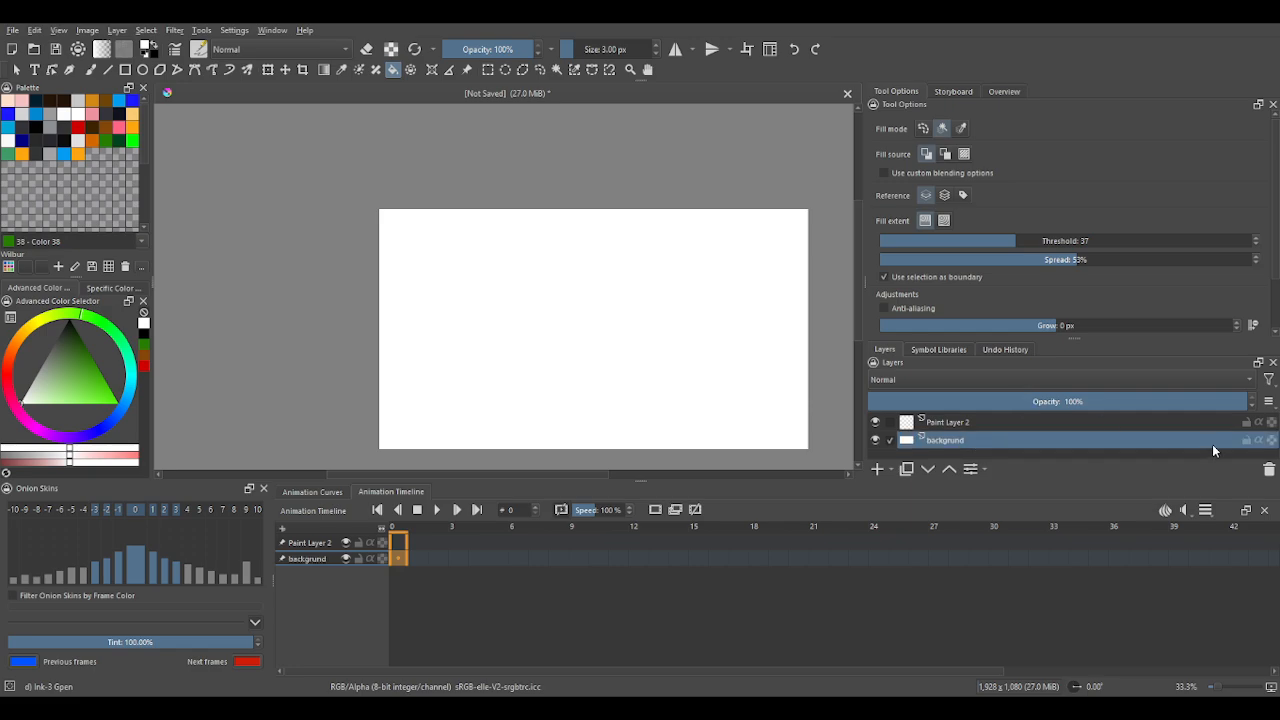
{"action": "left_click", "coordinate": [1246, 441]}
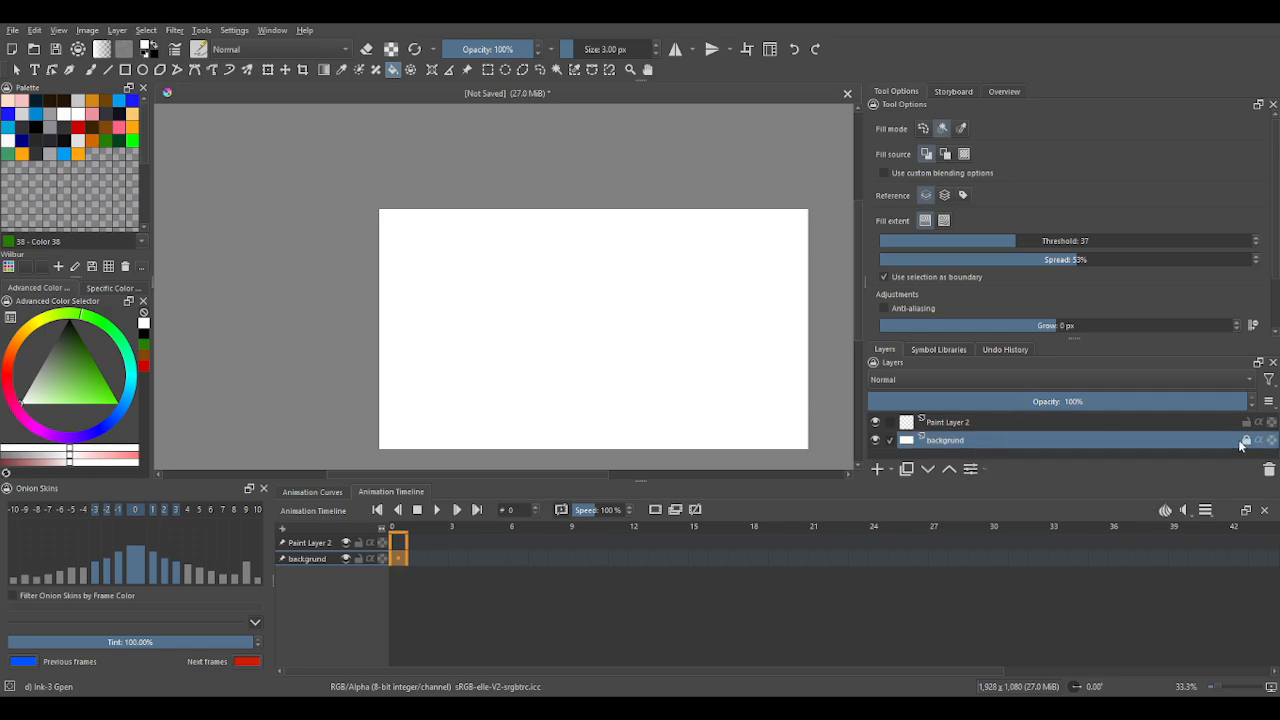
Make Paint Layer 2 the active layer and ready the Freehand Brush with black as the foreground colour.
{"action": "left_click", "coordinate": [955, 424]}
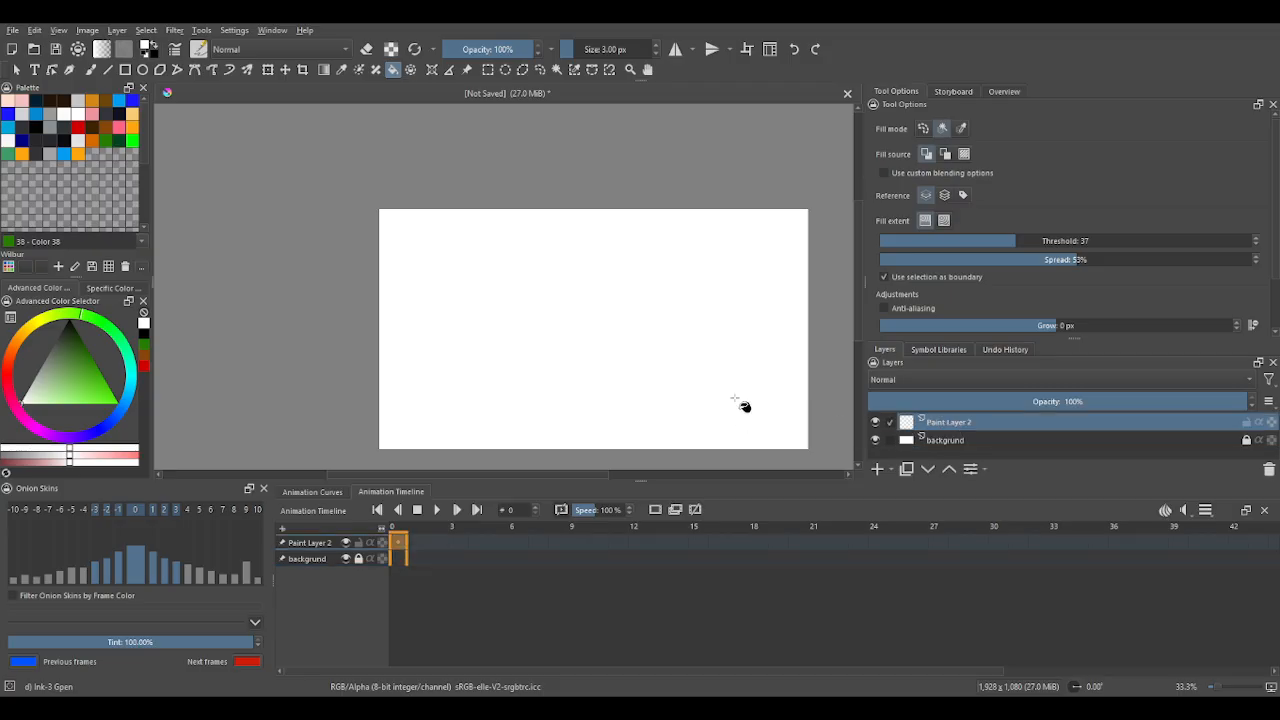
{"action": "left_click", "coordinate": [90, 70]}
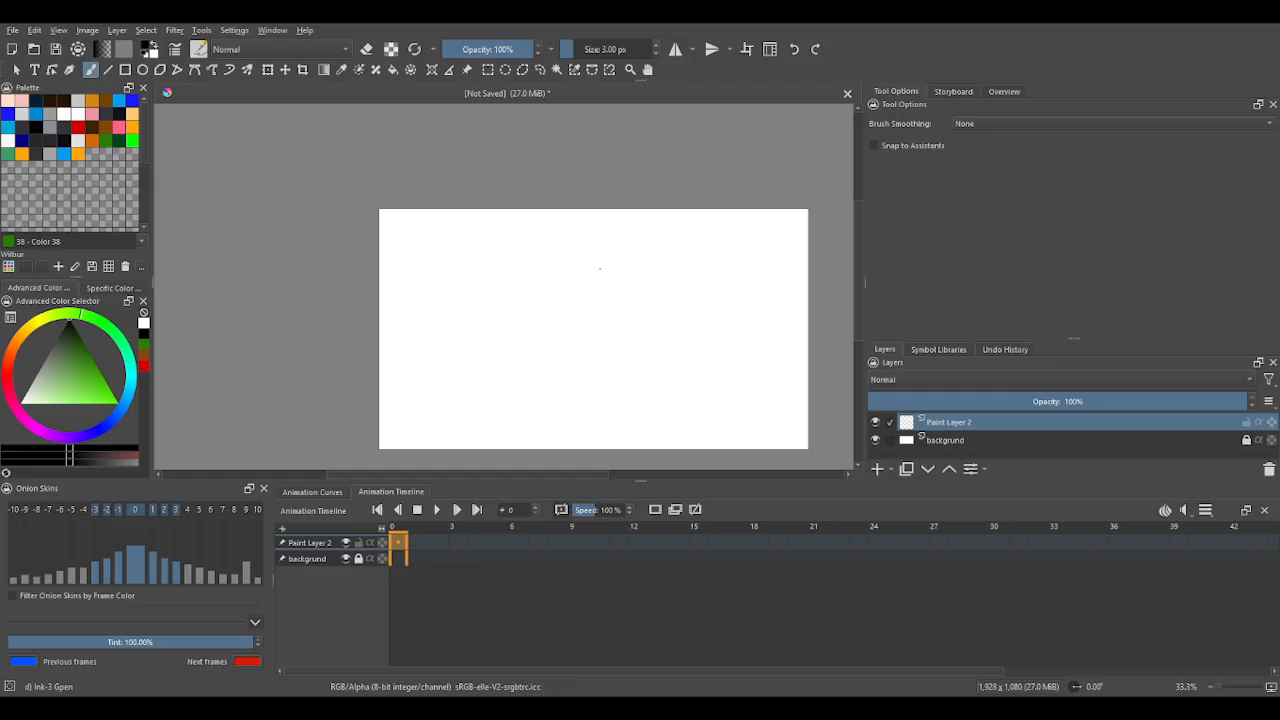
{"action": "left_click_drag", "start_coordinate": [577, 259], "coordinate": [529, 230]}
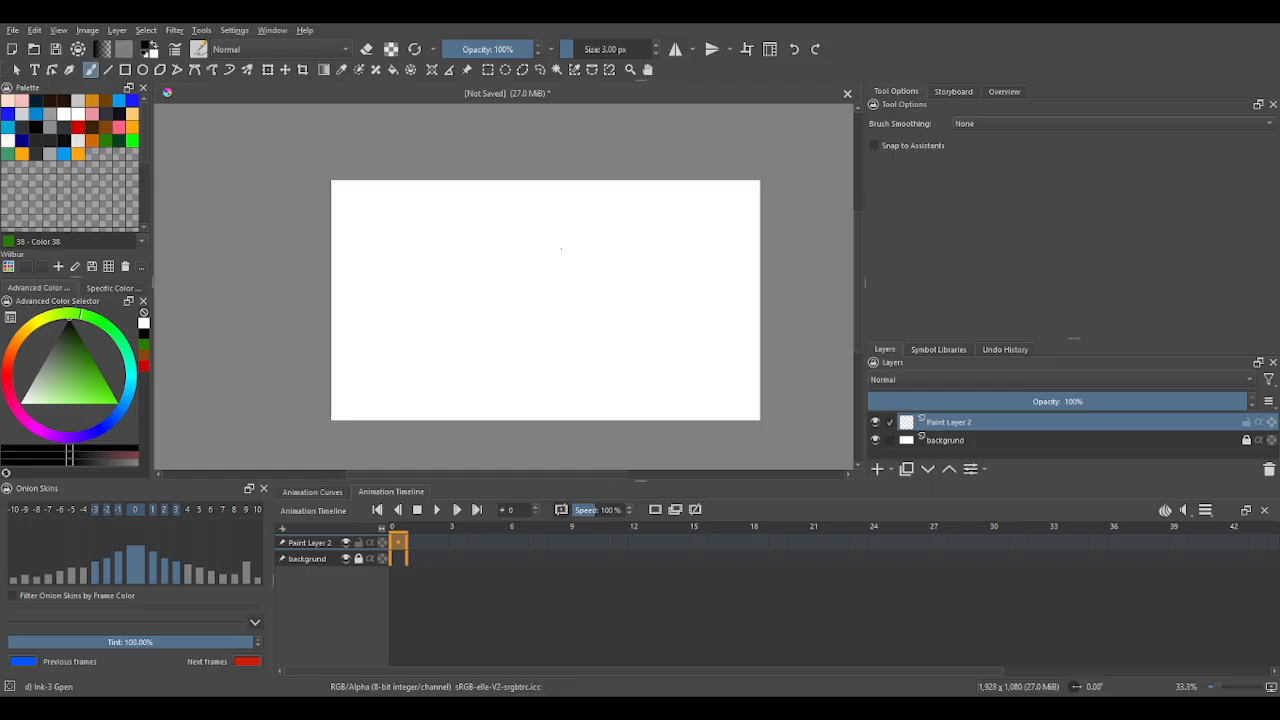
Draw one tooth section with the Multibrush in Snowflake mode so it repeats into a complete toothed gear outline.
{"action": "left_click", "coordinate": [247, 69]}
{"action": "scroll", "coordinate": [529, 253], "scroll_direction": "up", "scroll_amount": 4}
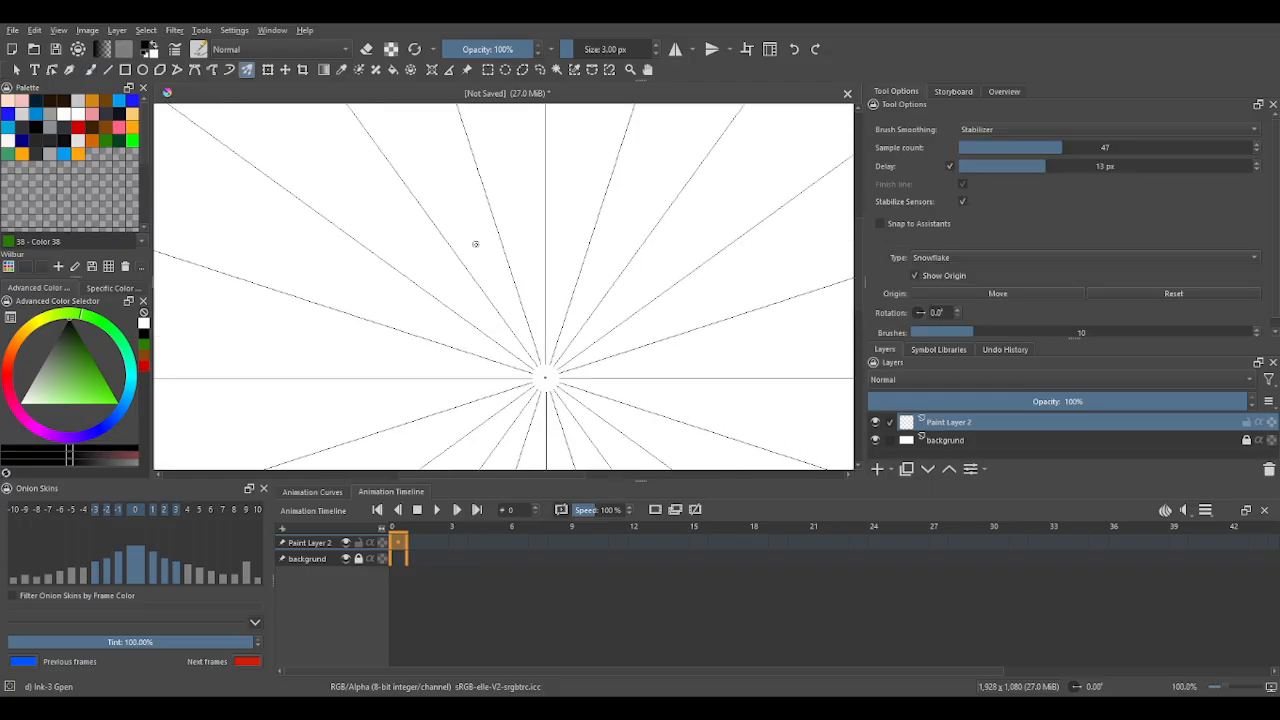
{"action": "scroll", "coordinate": [442, 240], "scroll_direction": "up", "scroll_amount": 1}
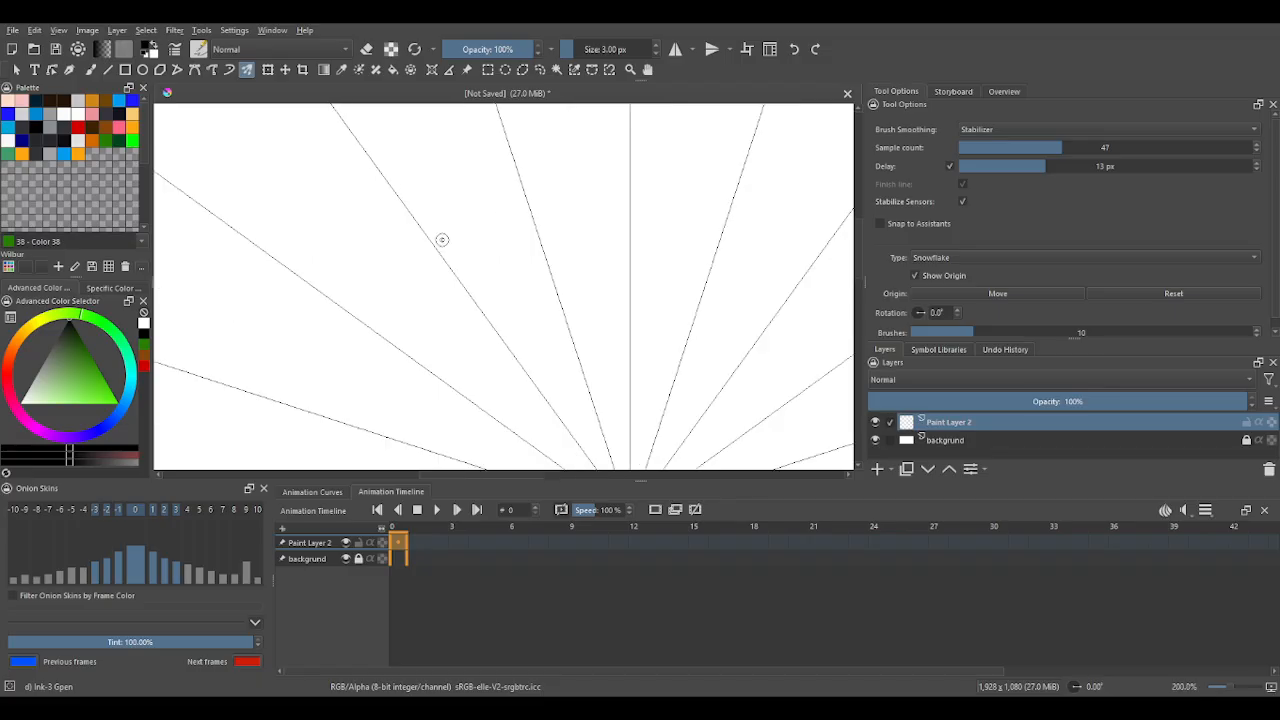
{"action": "mouse_move", "coordinate": [435, 249]}
{"action": "left_mouse_down"}
{"action": "mouse_move", "coordinate": [486, 214]}
{"action": "mouse_move", "coordinate": [517, 283]}
{"action": "mouse_move", "coordinate": [553, 266]}
{"action": "left_mouse_up"}
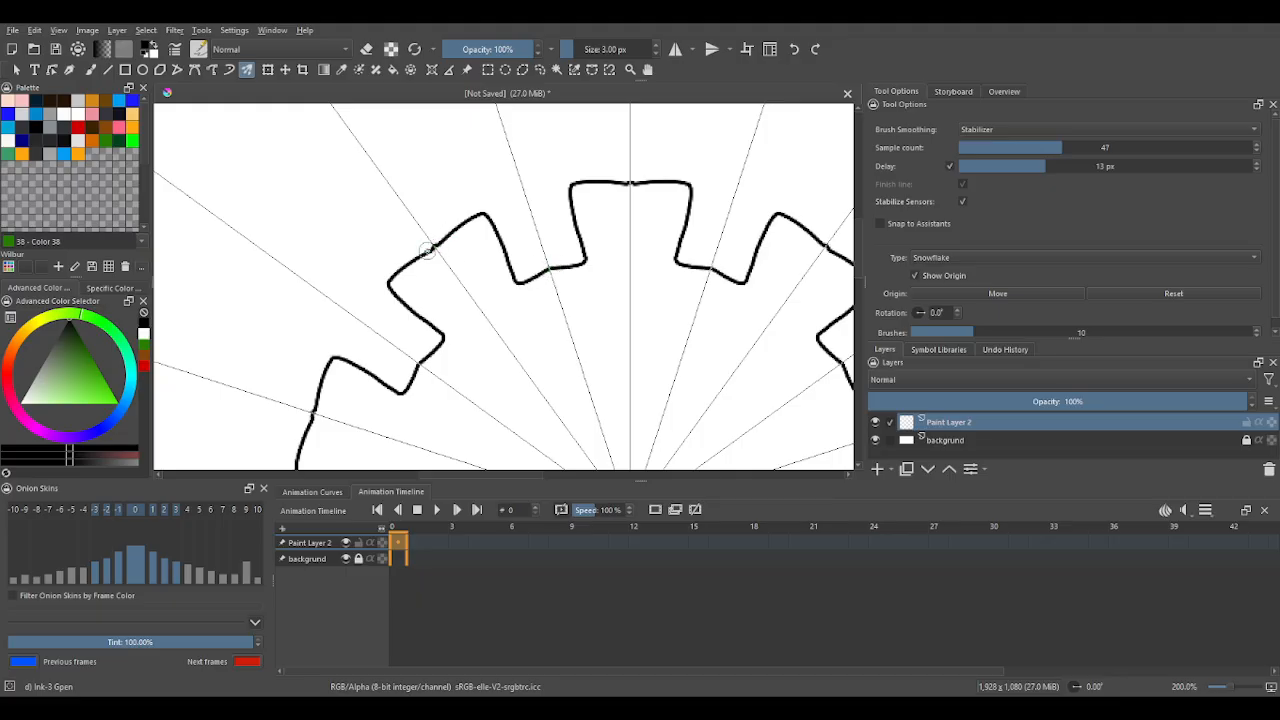
Draw the gear's round centre hole with a short mirrored Multibrush stroke around the origin.
{"action": "key", "text": "minus"}
{"action": "scroll", "coordinate": [515, 240], "scroll_direction": "down", "scroll_amount": 2}
{"action": "scroll", "coordinate": [519, 262], "scroll_direction": "up", "scroll_amount": 5}
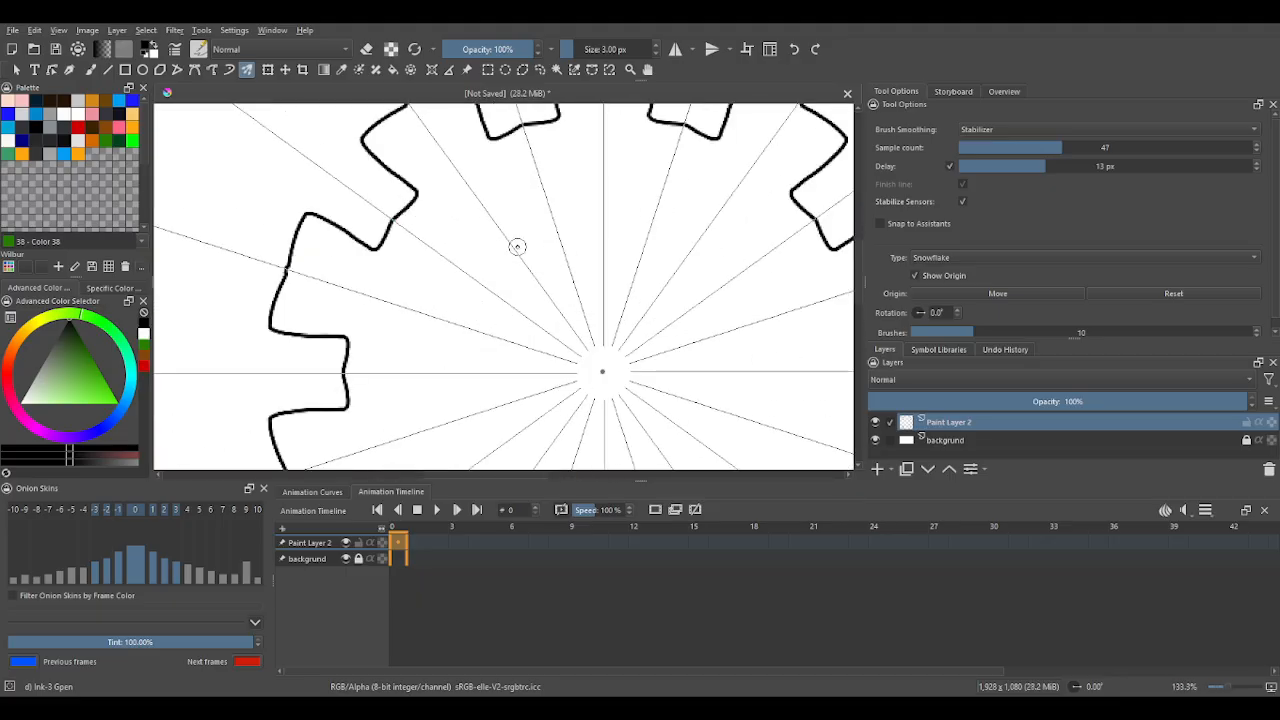
{"action": "left_click_drag", "start_coordinate": [517, 251], "coordinate": [557, 228]}
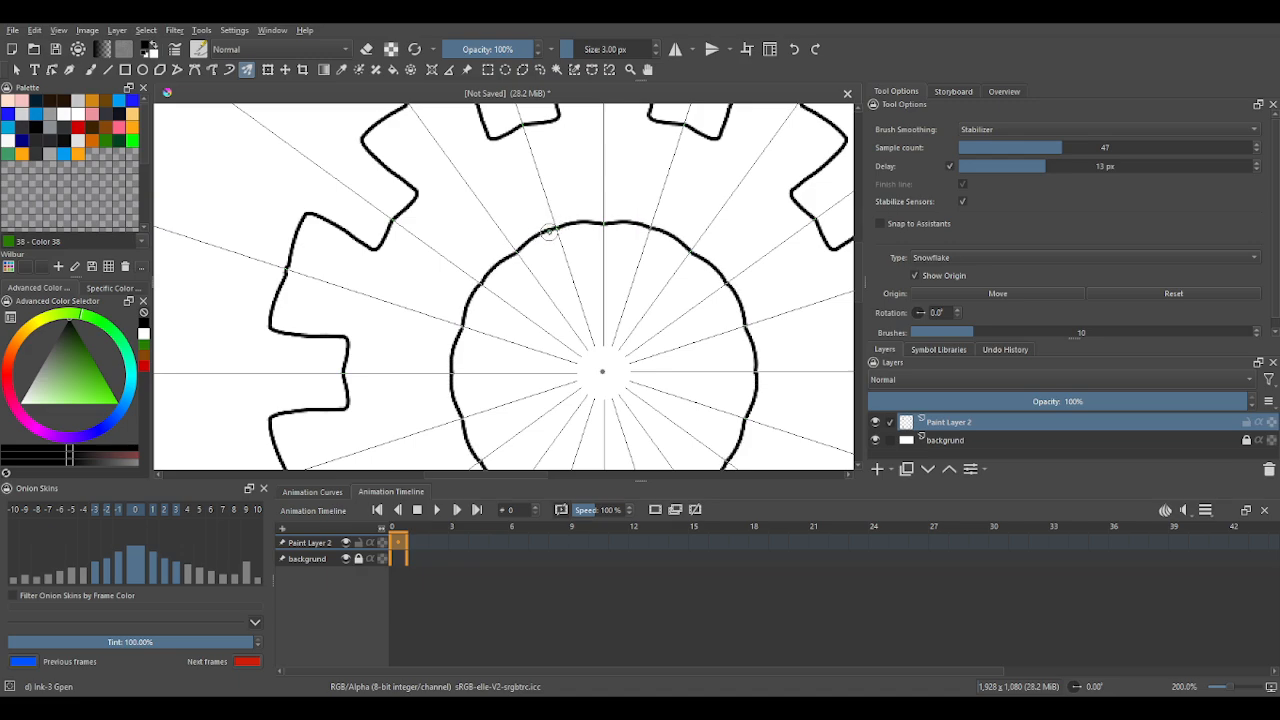
{"action": "scroll", "coordinate": [556, 230], "scroll_direction": "down", "scroll_amount": 2}
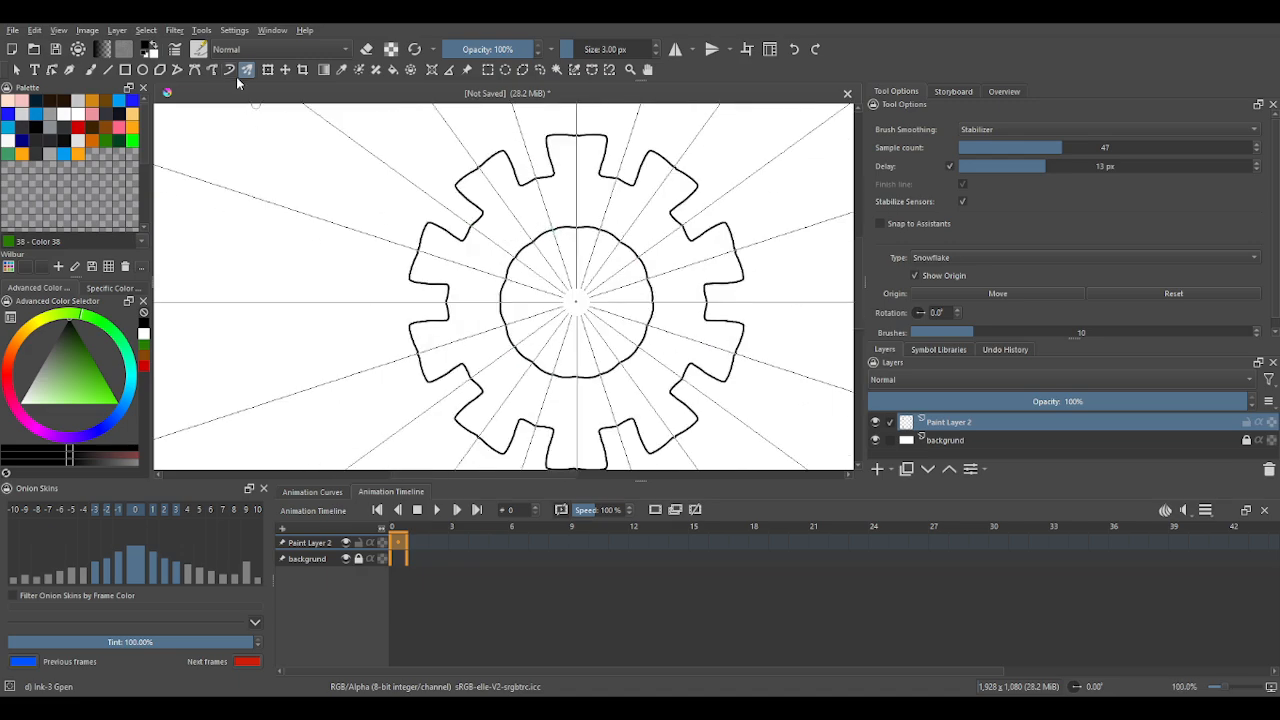
Return to the Freehand Brush and add a colorize mask to the gear's Paint Layer 2.
{"action": "left_click", "coordinate": [91, 70]}
{"action": "key", "text": "minus"}
{"action": "scroll", "coordinate": [513, 227], "scroll_direction": "up", "scroll_amount": 3}
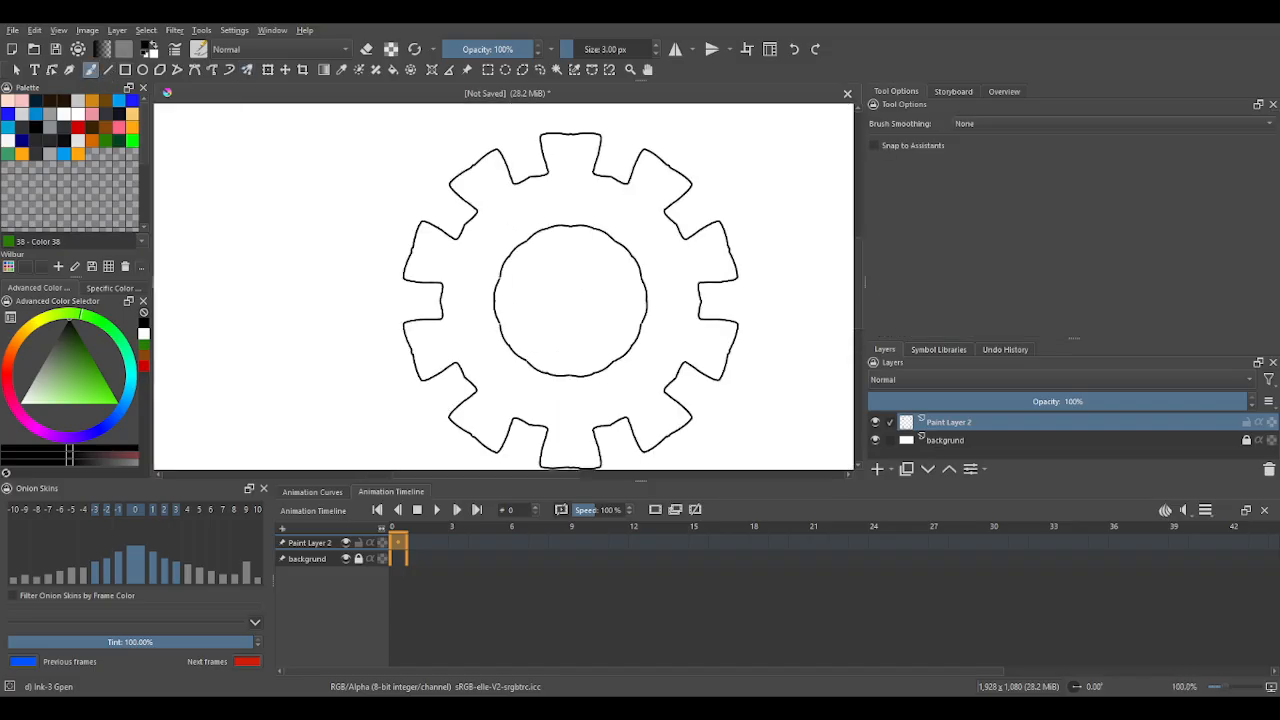
{"action": "scroll", "coordinate": [561, 218], "scroll_direction": "up", "scroll_amount": 2}
{"action": "scroll", "coordinate": [558, 217], "scroll_direction": "down", "scroll_amount": 3}
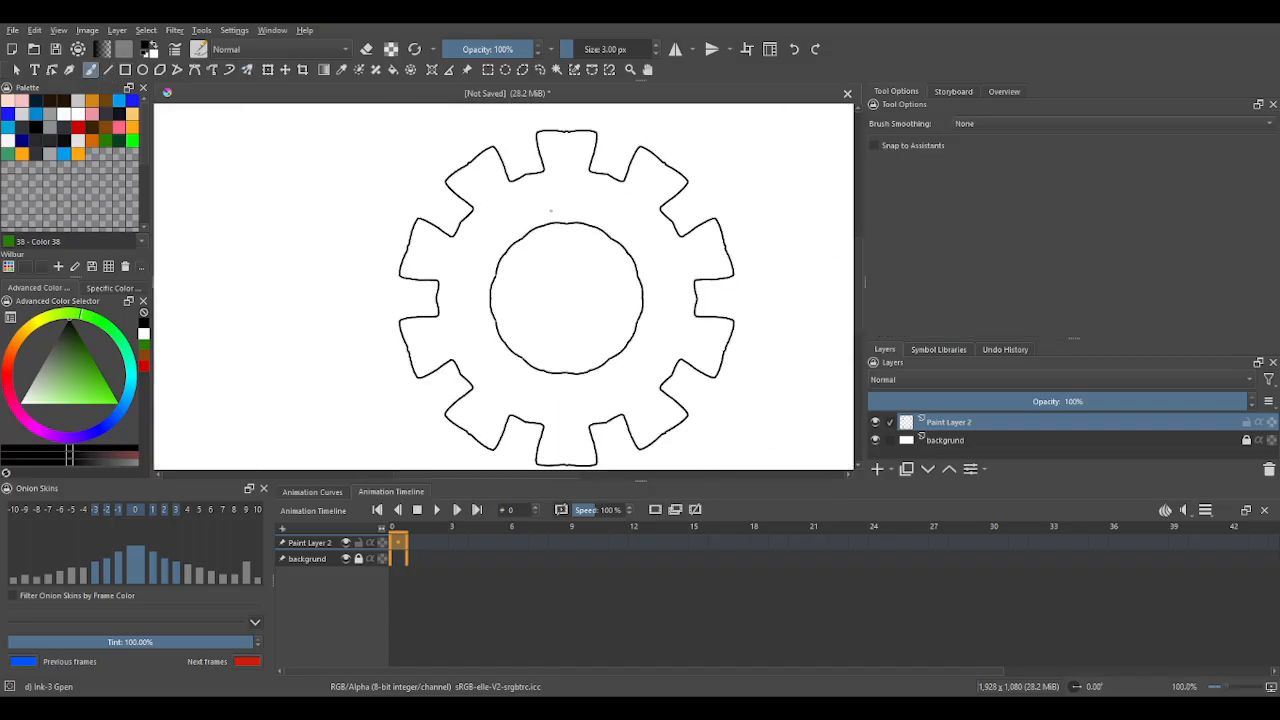
{"action": "scroll", "coordinate": [576, 243], "scroll_direction": "down", "scroll_amount": 1}
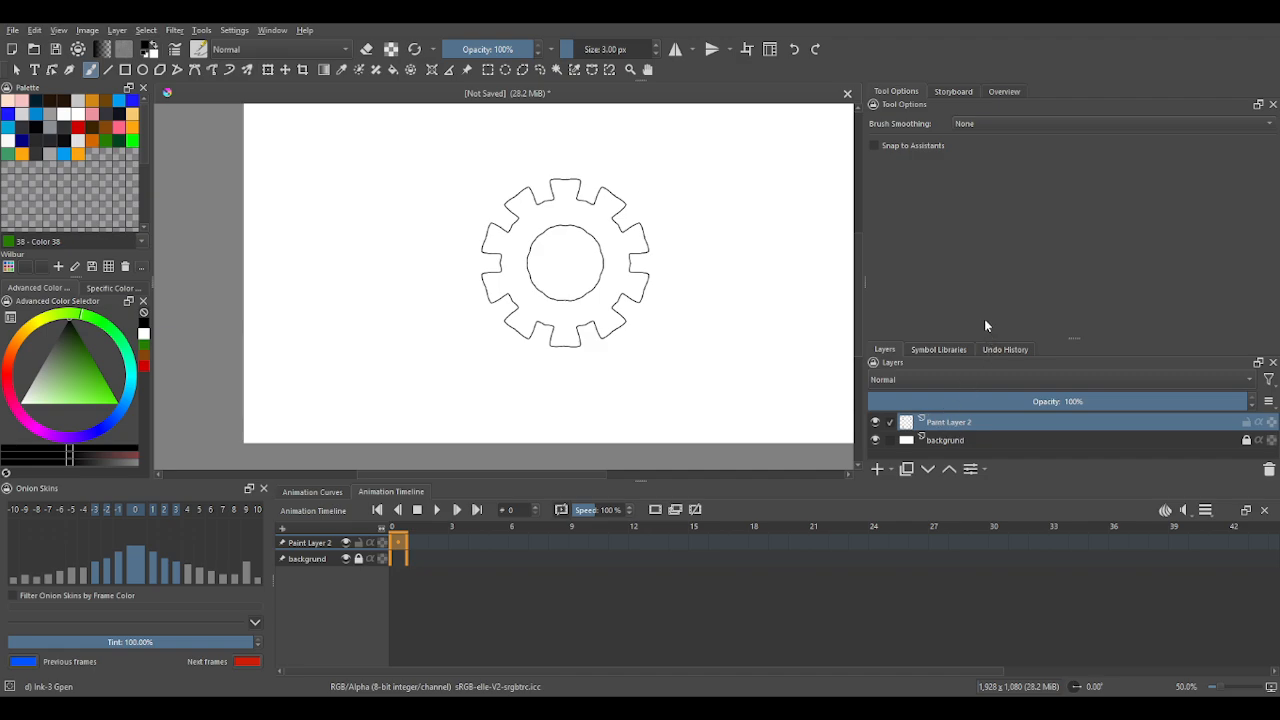
{"action": "left_click", "coordinate": [874, 351]}
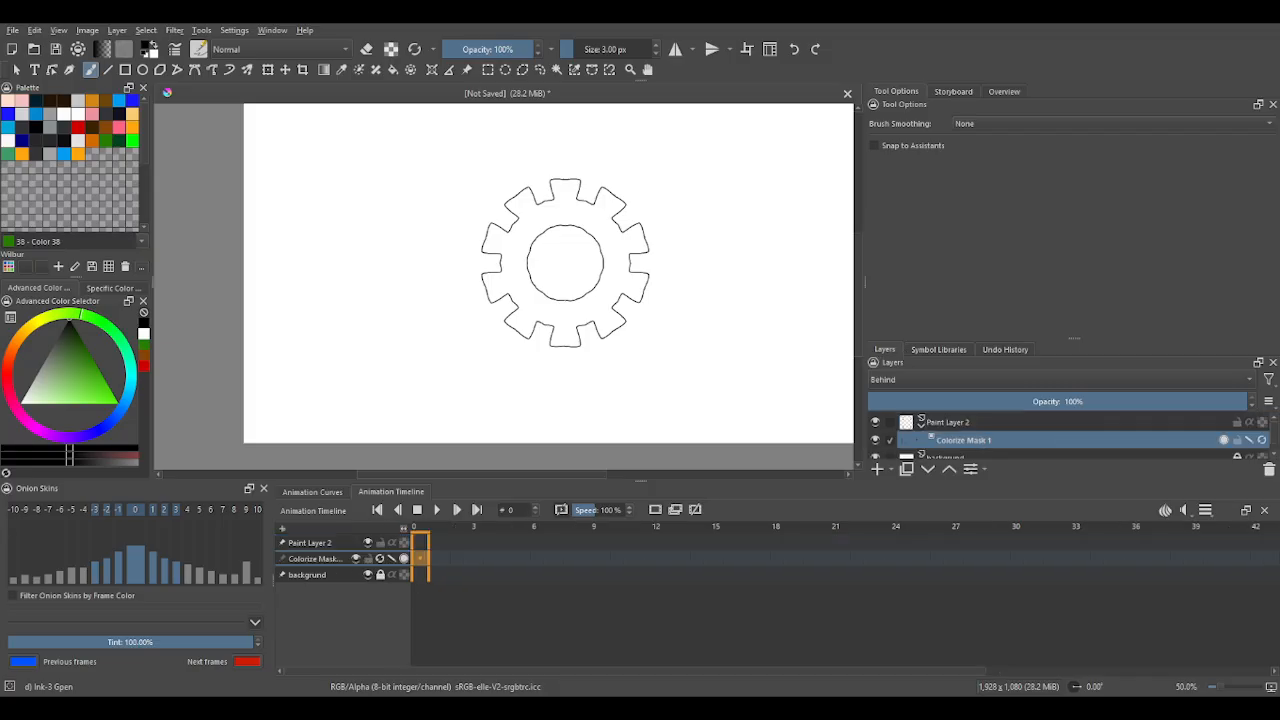
Paint a brown key stroke along the gear's ring, between the teeth and the centre hole.
{"action": "scroll", "coordinate": [412, 245], "scroll_direction": "up", "scroll_amount": 1}
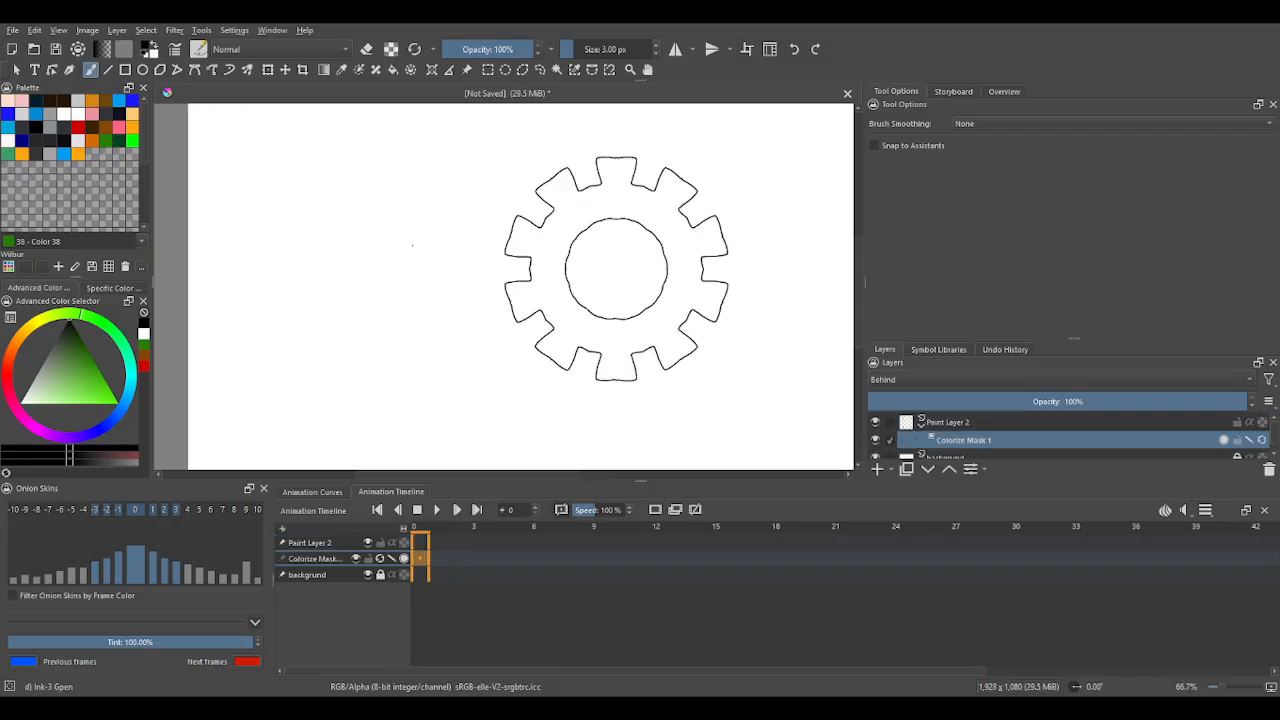
{"action": "left_click", "coordinate": [106, 127]}
{"action": "left_click_drag", "start_coordinate": [599, 204], "coordinate": [548, 253]}
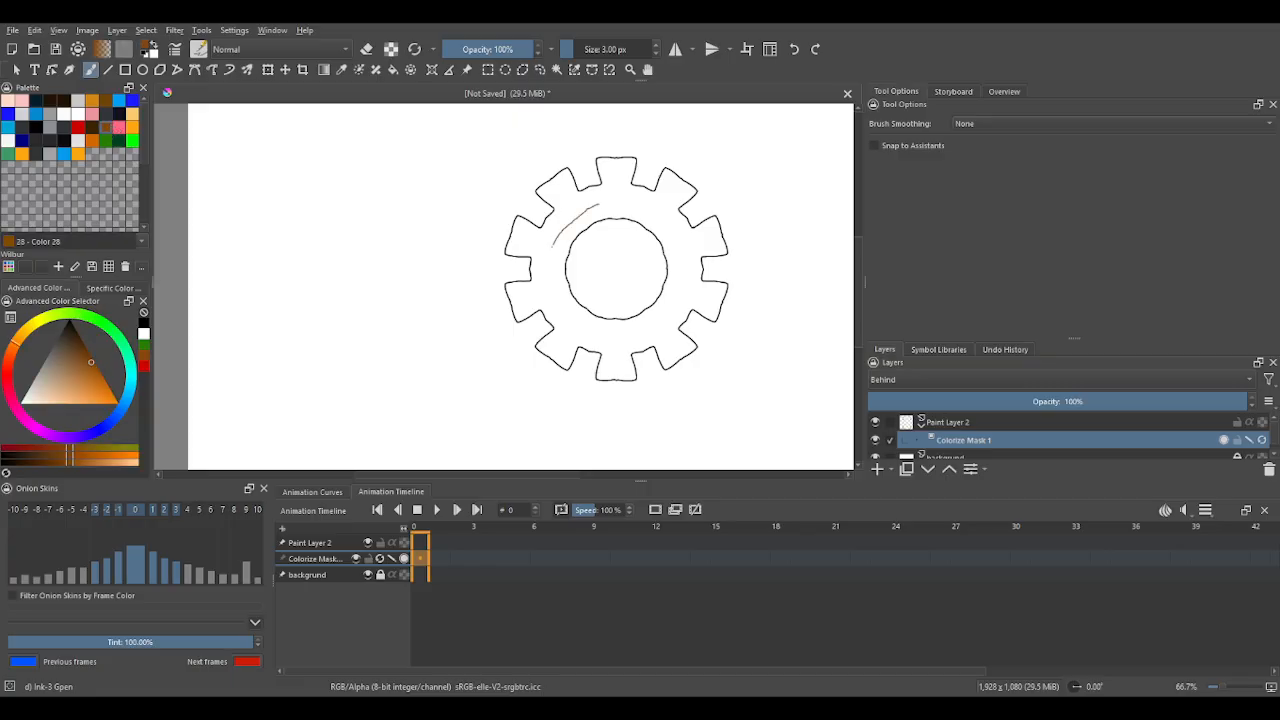
{"action": "scroll", "coordinate": [490, 262], "scroll_direction": "up", "scroll_amount": 1}
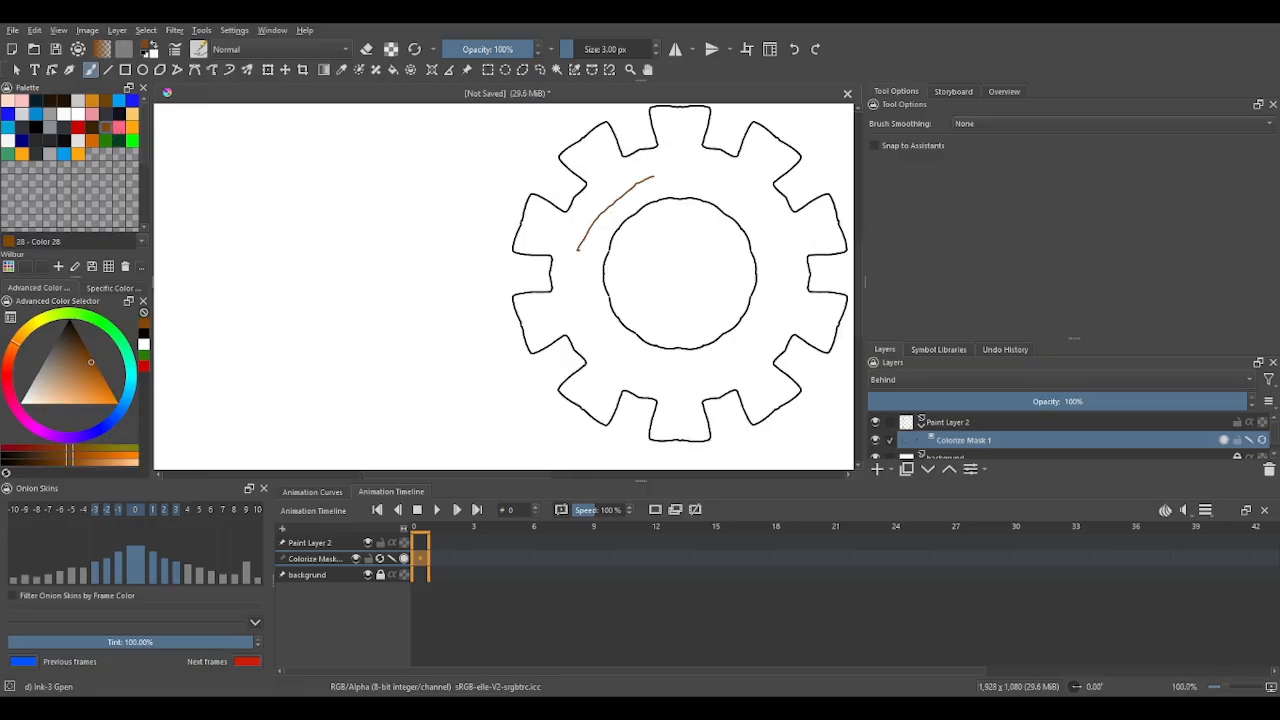
Mark the area outside the gear and the centre hole with red X-shaped key strokes.
{"action": "left_click", "coordinate": [78, 127]}
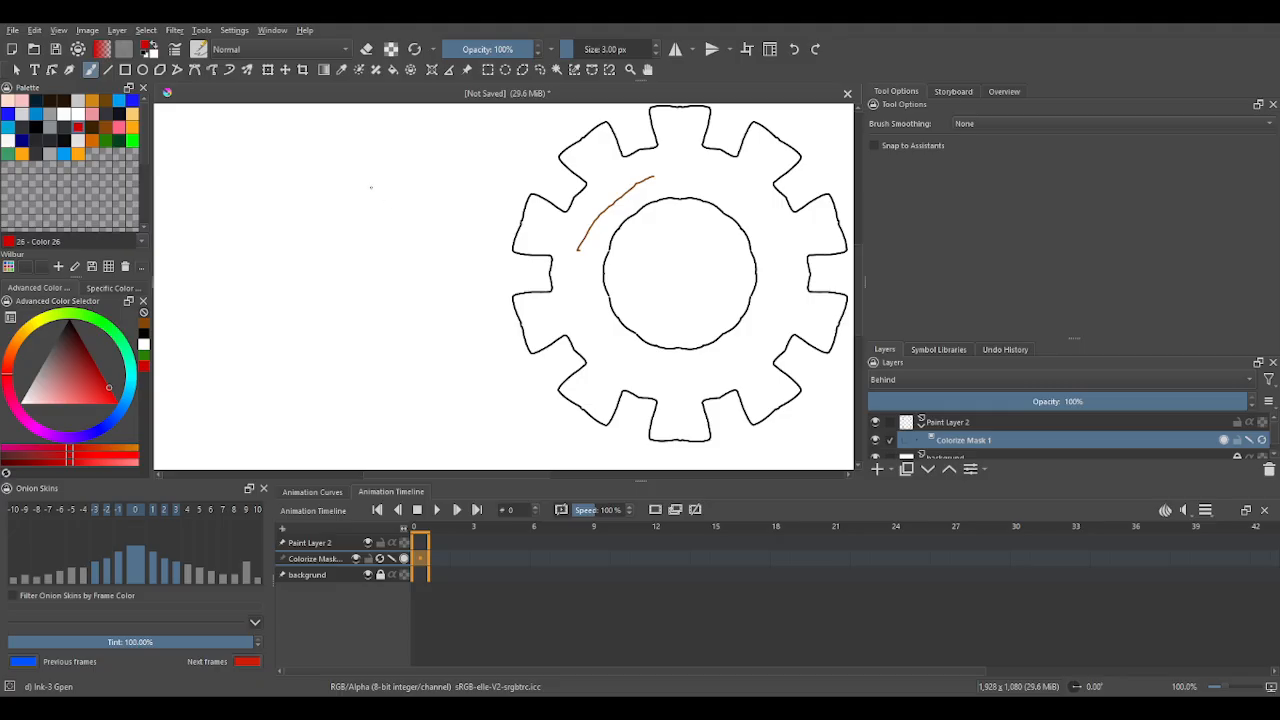
{"action": "left_click_drag", "start_coordinate": [371, 187], "coordinate": [440, 234]}
{"action": "left_click_drag", "start_coordinate": [413, 183], "coordinate": [360, 247]}
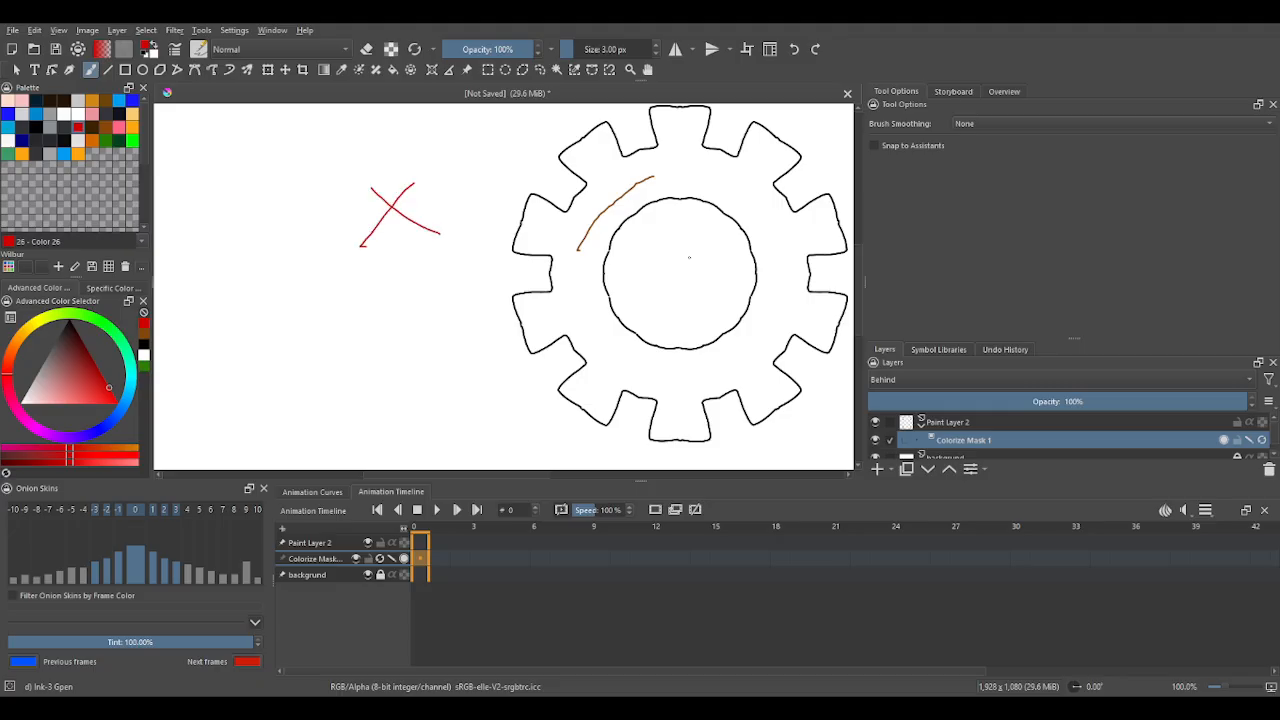
{"action": "mouse_move", "coordinate": [678, 254]}
{"action": "left_mouse_down"}
{"action": "mouse_move", "coordinate": [708, 285]}
{"action": "mouse_move", "coordinate": [676, 288]}
{"action": "left_mouse_up"}
{"action": "scroll", "coordinate": [680, 285], "scroll_direction": "down", "scroll_amount": 2}
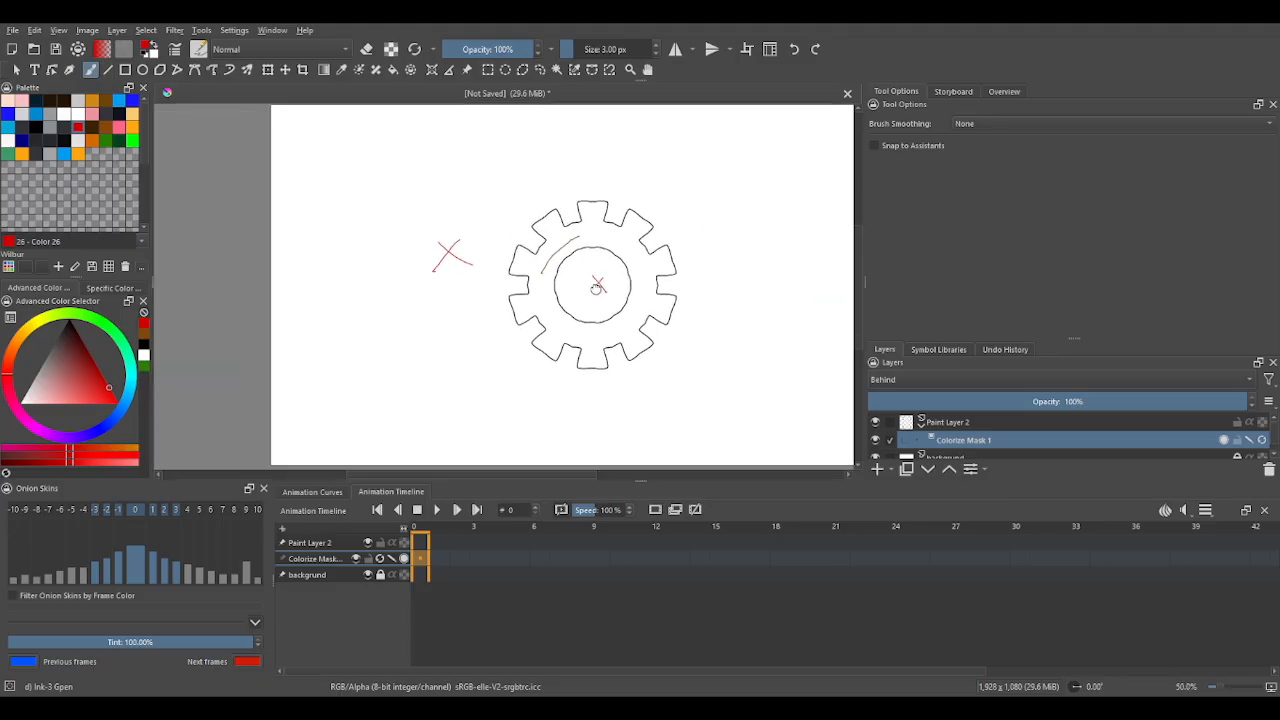
{"action": "scroll", "coordinate": [596, 288], "scroll_direction": "up", "scroll_amount": 1}
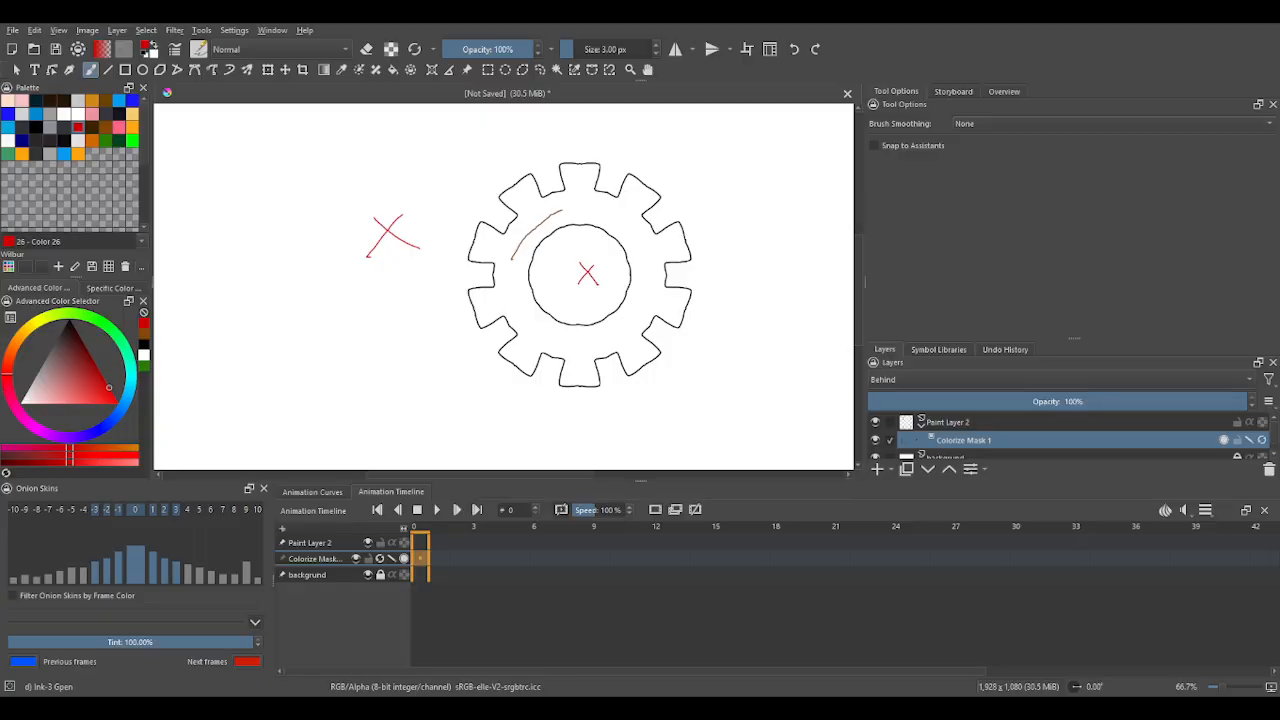
Compute the fills with the Colorize Mask tool, make the red key stroke transparent, and update the mask.
{"action": "left_click", "coordinate": [360, 71]}
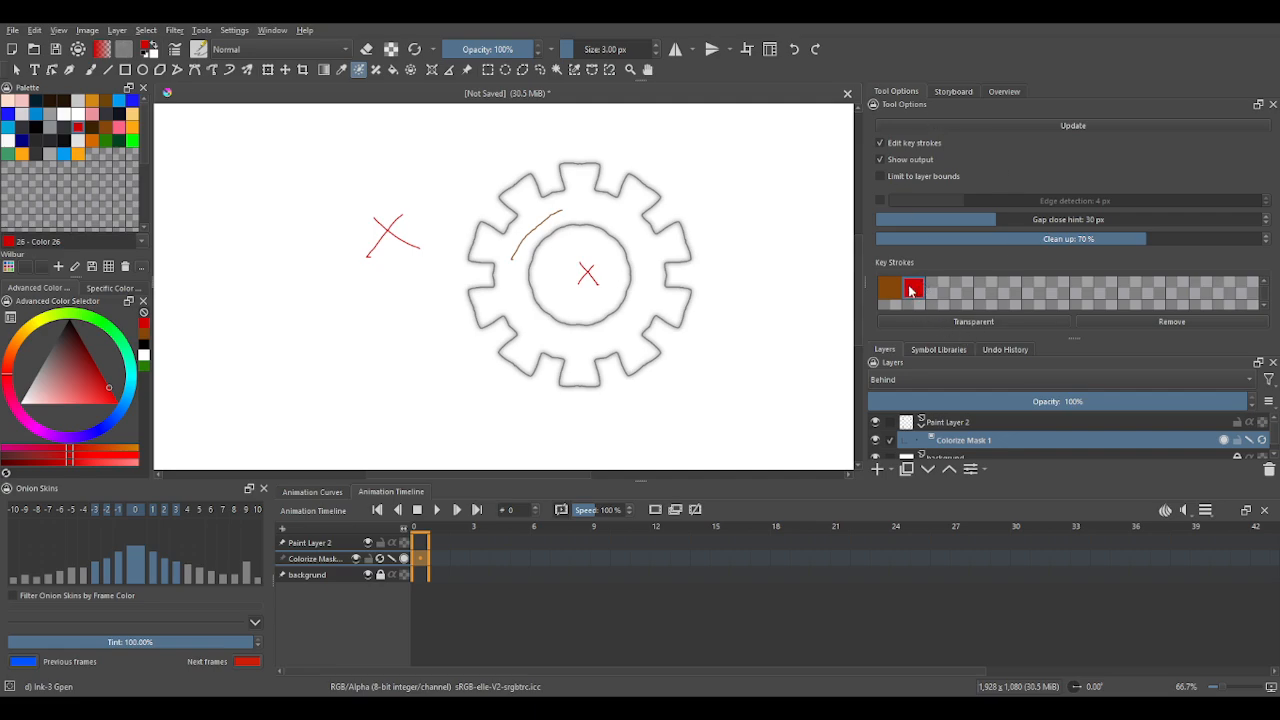
{"action": "left_click", "coordinate": [944, 126]}
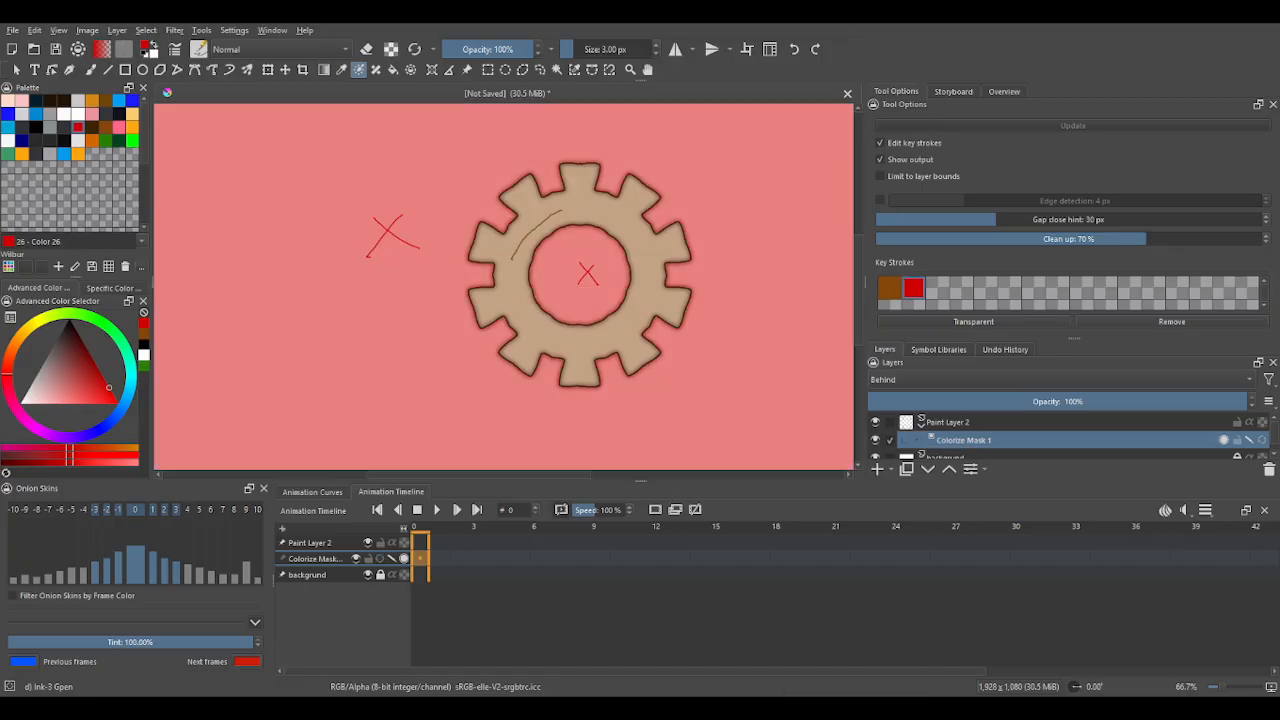
{"action": "left_click", "coordinate": [910, 321]}
{"action": "left_click", "coordinate": [973, 128]}
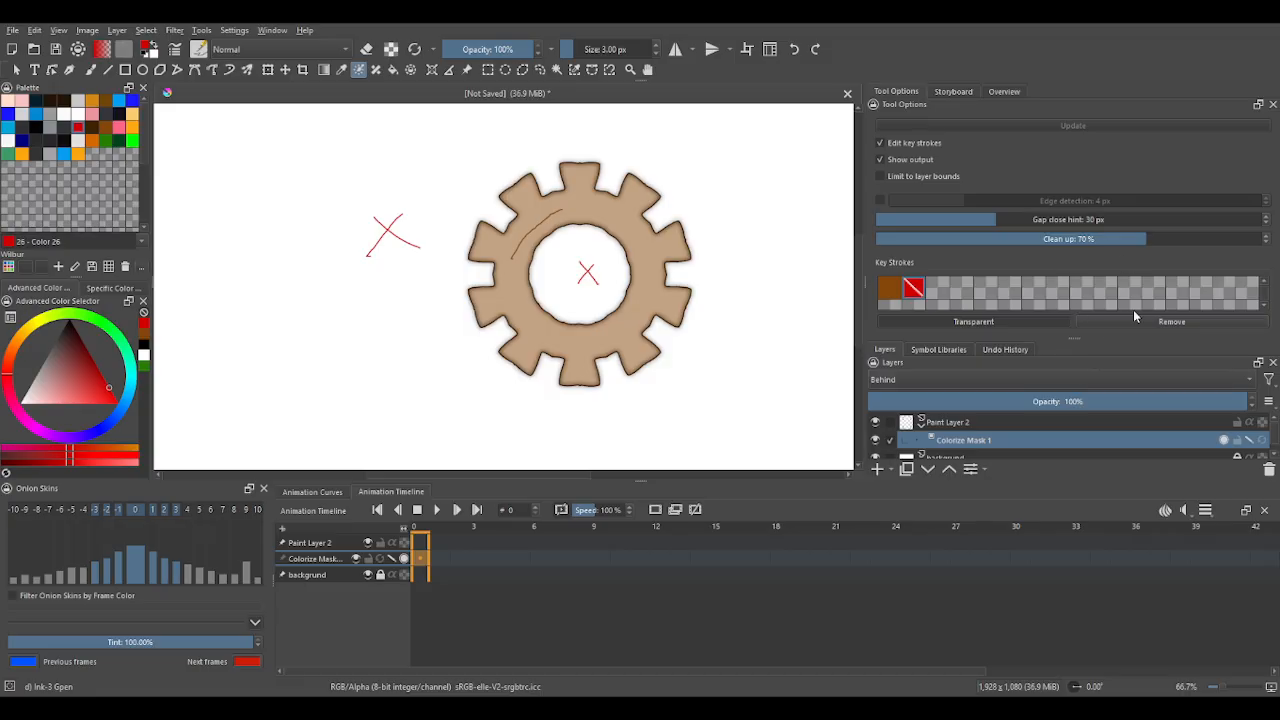
Turn off key stroke editing for the colorize mask and convert the mask to a paint layer.
{"action": "left_click", "coordinate": [1249, 441]}
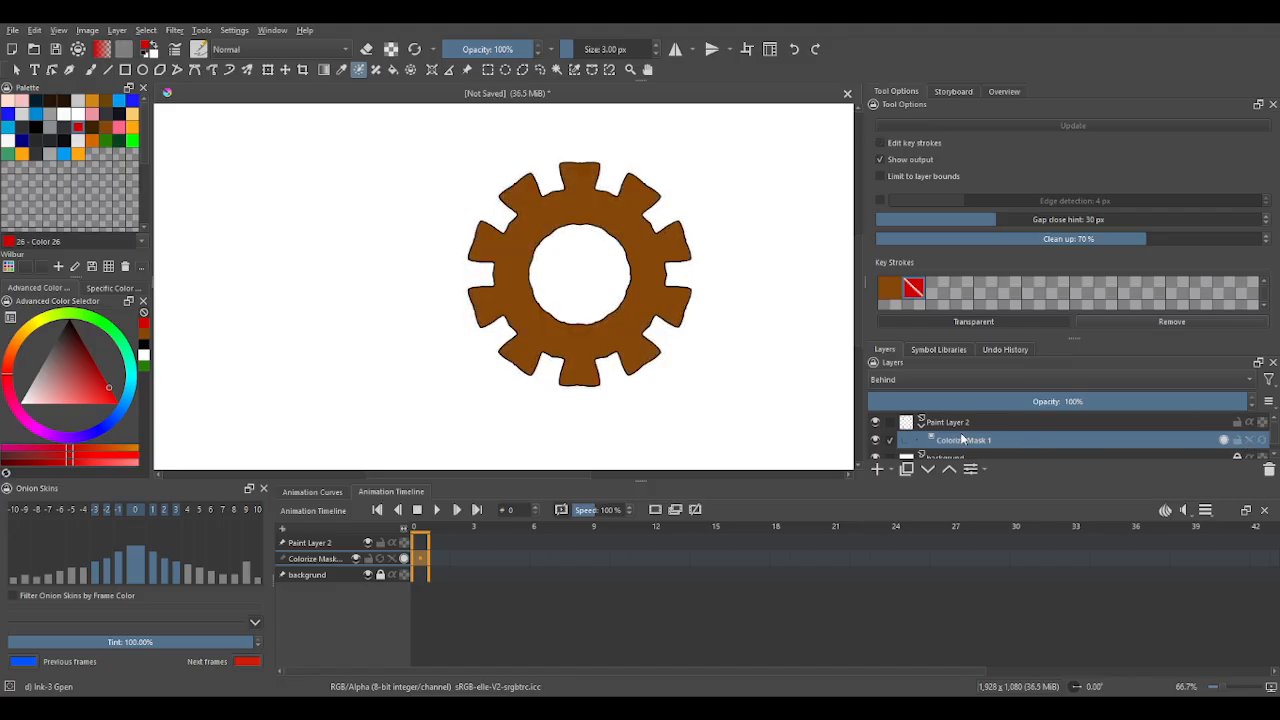
{"action": "left_click", "coordinate": [862, 353]}
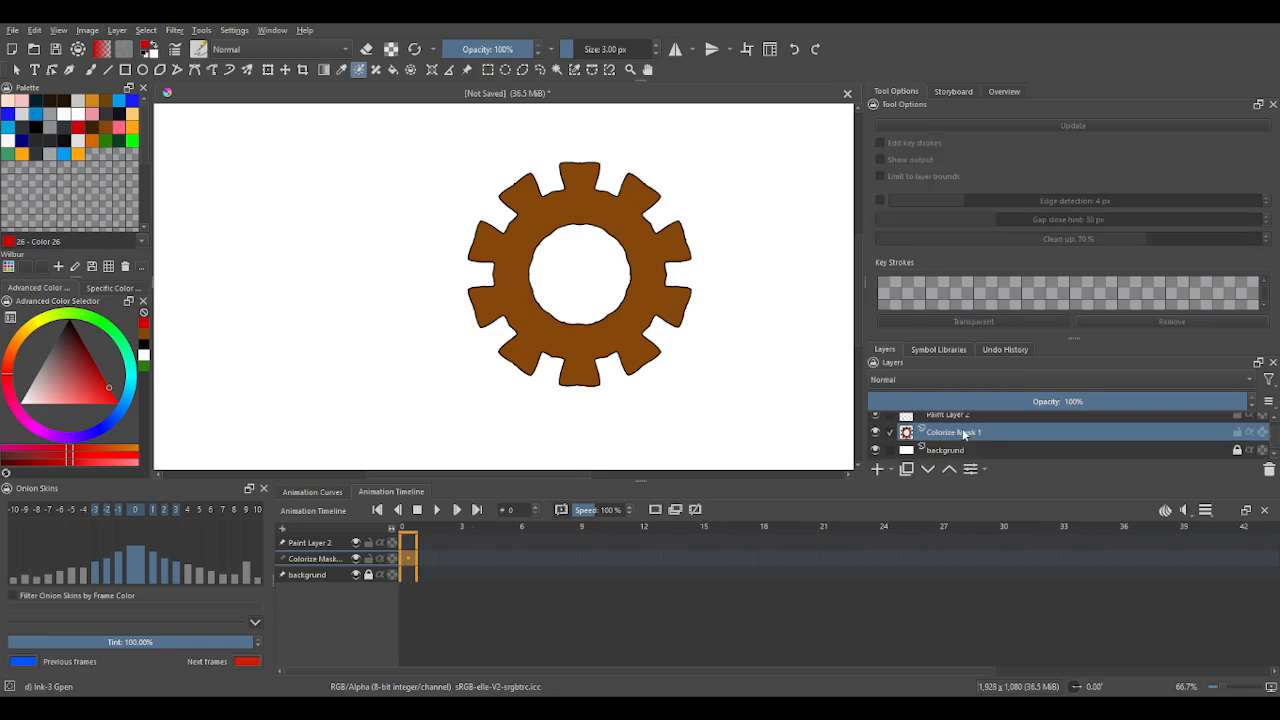
Delete Paint Layer 2 with the original line art, keeping the converted Colorize Mask 1 layer.
{"action": "scroll", "coordinate": [960, 425], "scroll_direction": "up", "scroll_amount": 1}
{"action": "left_click", "coordinate": [961, 421]}
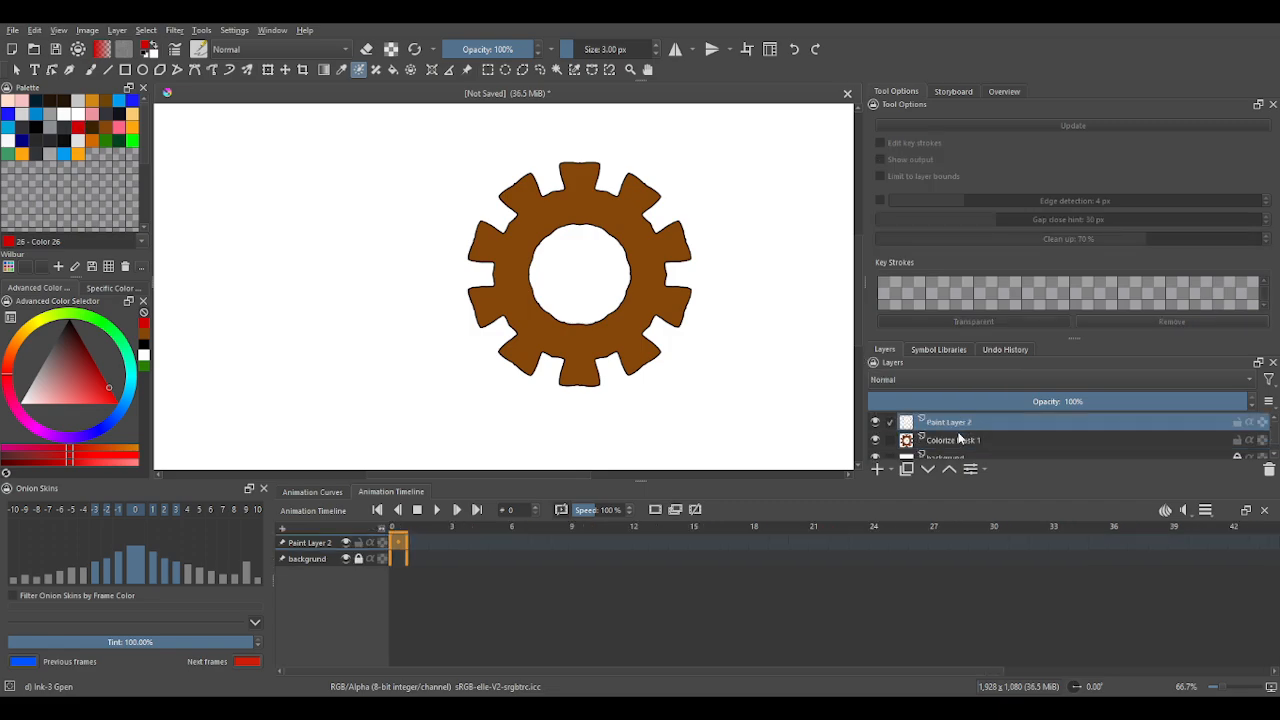
{"action": "left_click", "coordinate": [953, 440]}
{"action": "left_click", "coordinate": [954, 427]}
{"action": "left_click", "coordinate": [951, 436]}
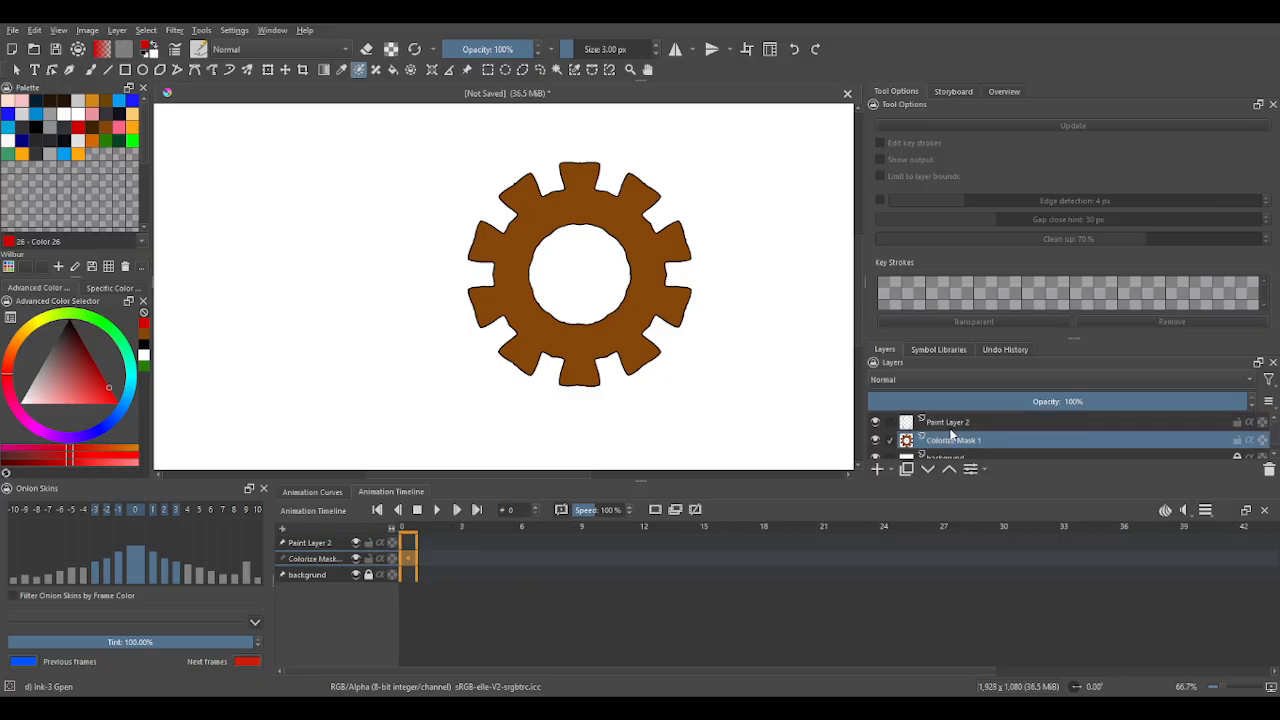
{"action": "left_click", "coordinate": [950, 421]}
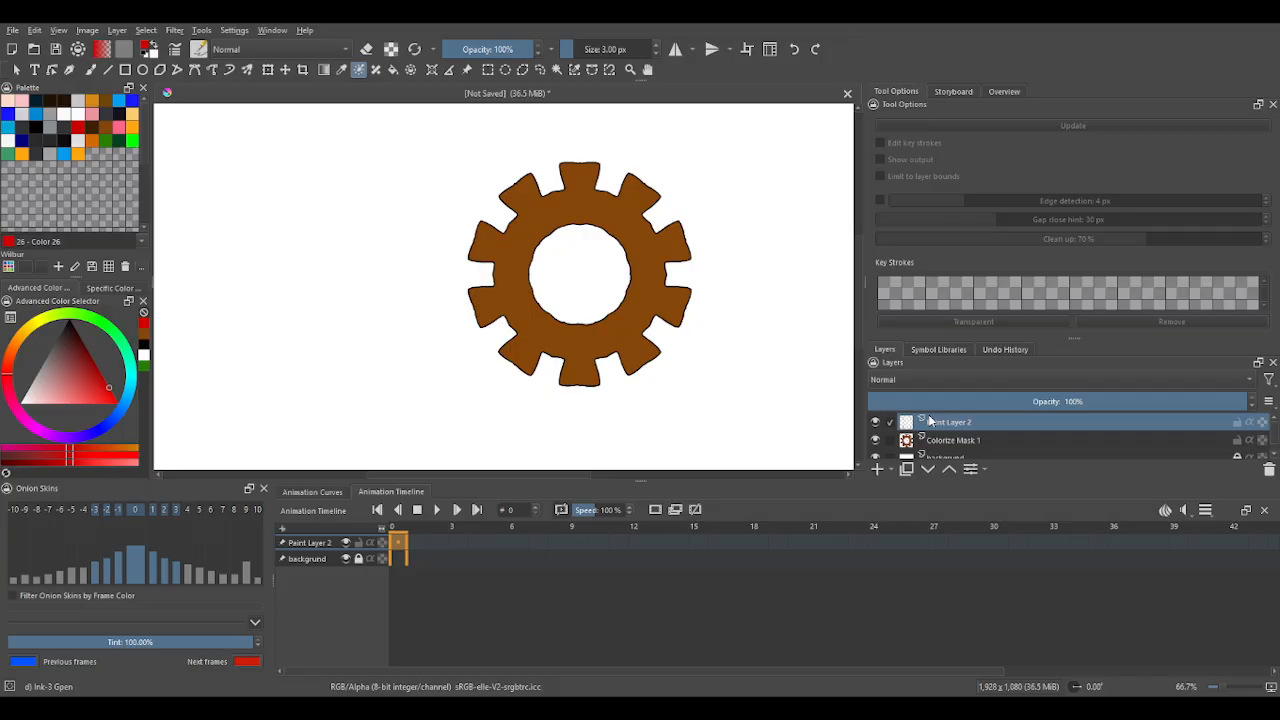
{"action": "key", "text": "shift+Delete"}
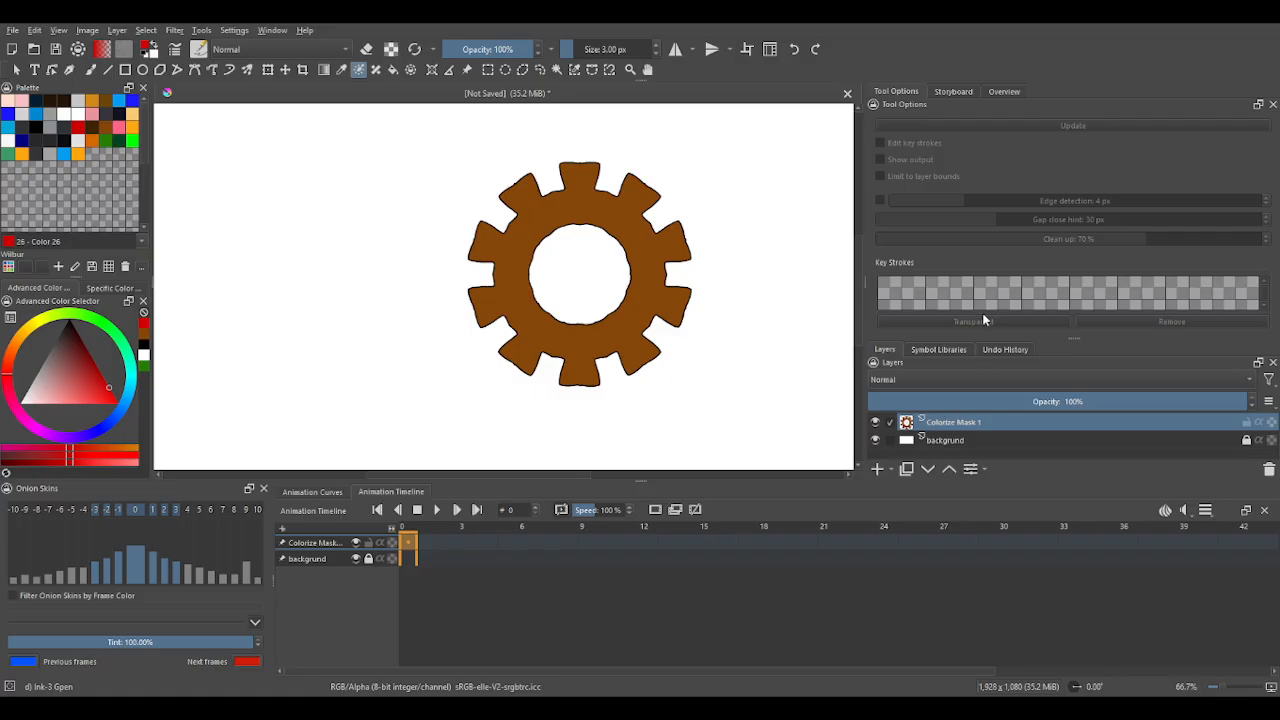
Add a transform mask to the coloured gear layer and start a Free Transform on it.
{"action": "left_click", "coordinate": [882, 362]}
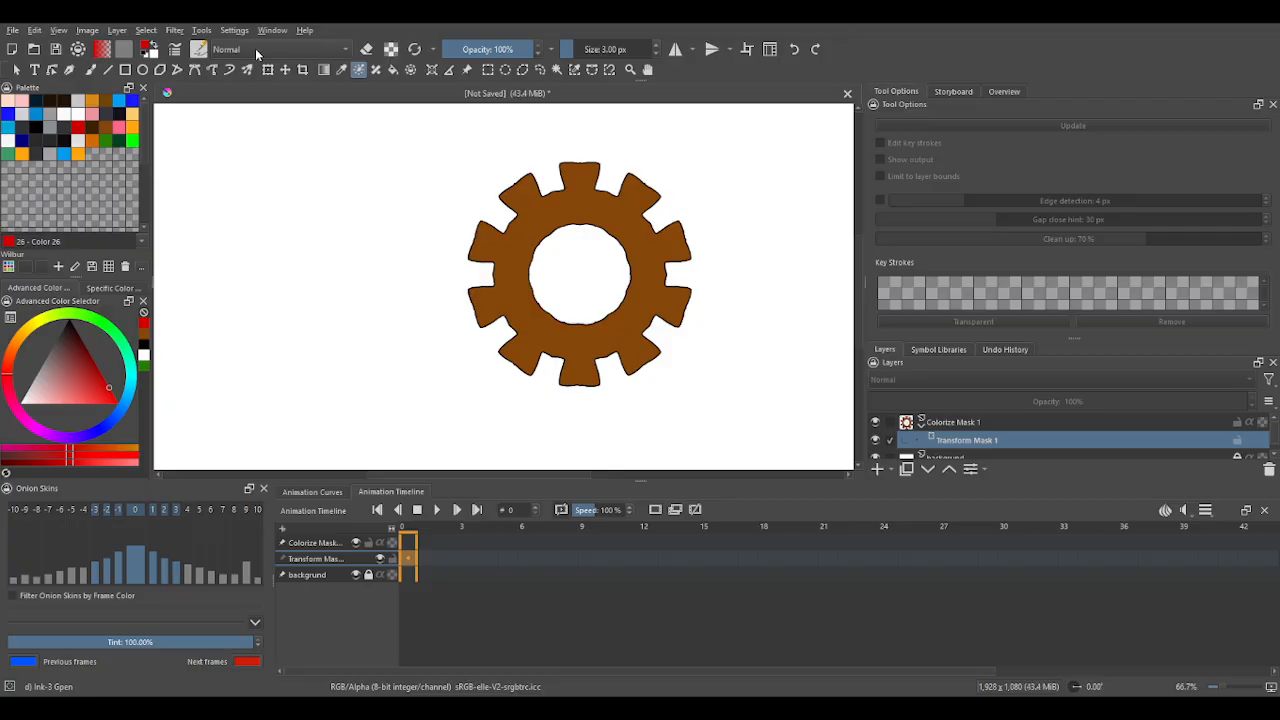
{"action": "left_click", "coordinate": [268, 72]}
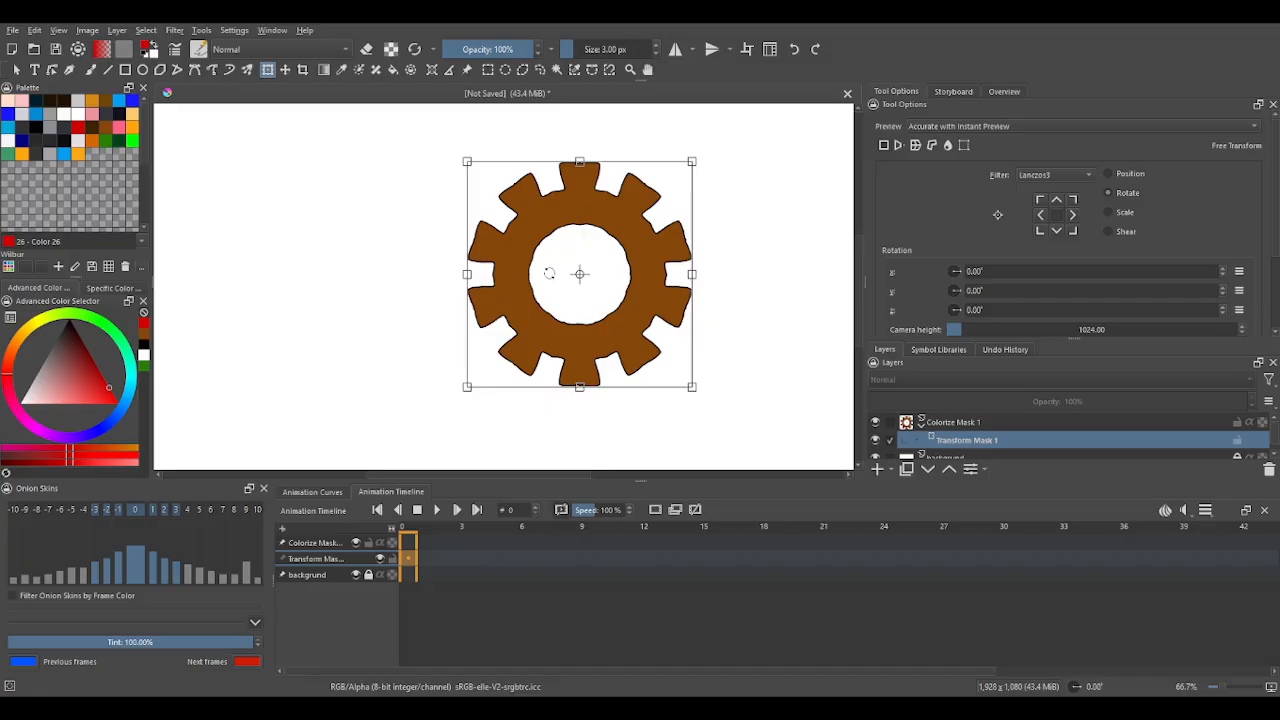
Tilt the gear back freehand to an X rotation of about 71° and reset its Y rotation to 0°.
{"action": "left_click_drag", "start_coordinate": [549, 276], "coordinate": [541, 180]}
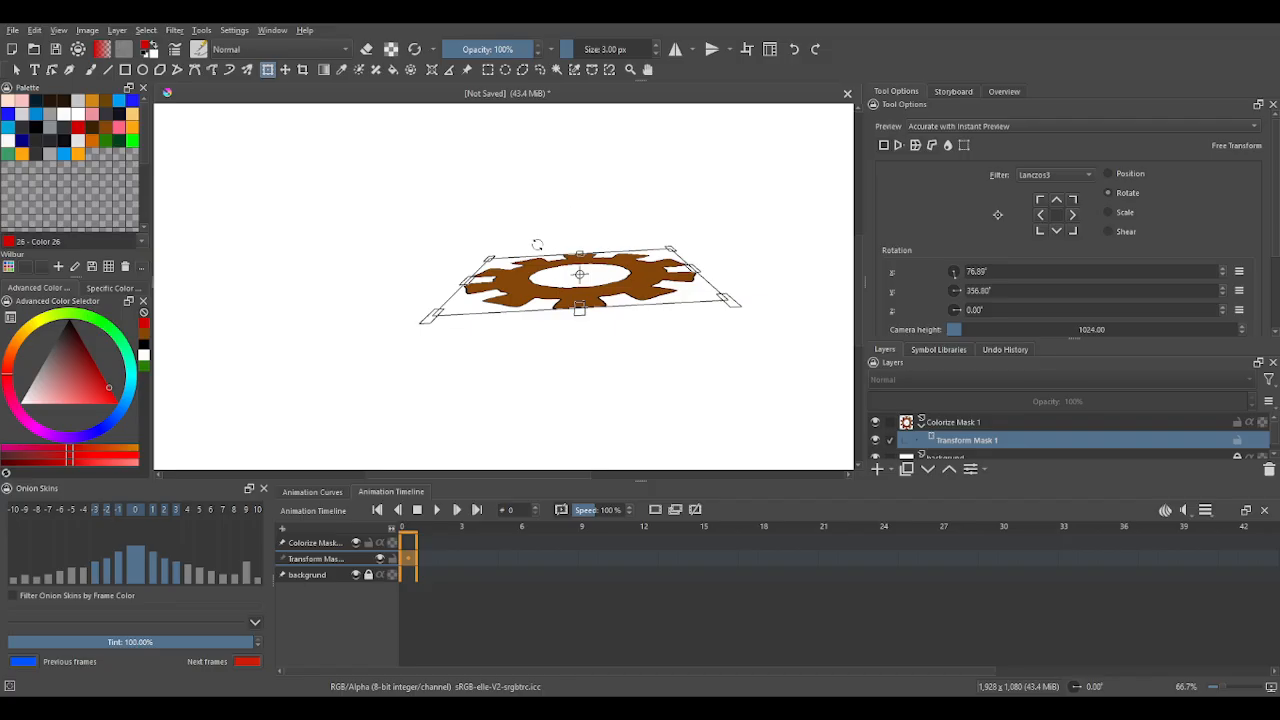
{"action": "mouse_move", "coordinate": [541, 241]}
{"action": "left_mouse_down"}
{"action": "mouse_move", "coordinate": [546, 260]}
{"action": "mouse_move", "coordinate": [536, 249]}
{"action": "left_mouse_up"}
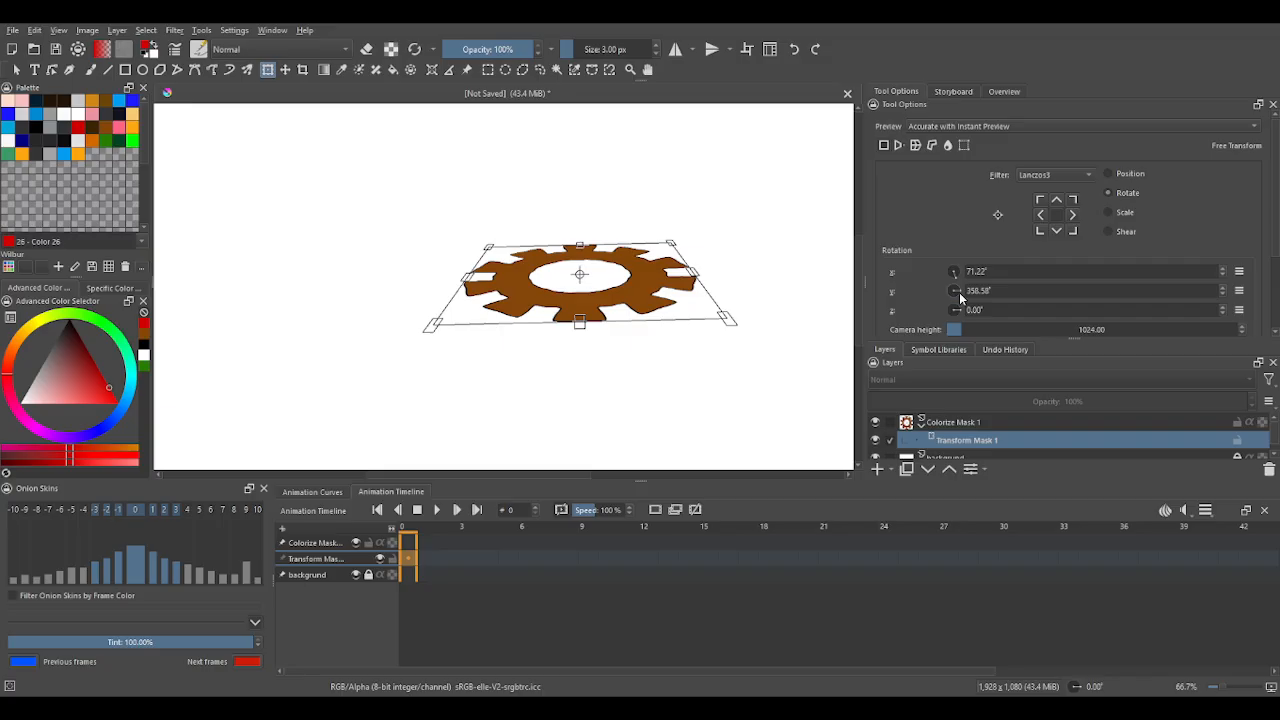
{"action": "left_click_drag", "start_coordinate": [960, 293], "coordinate": [959, 290]}
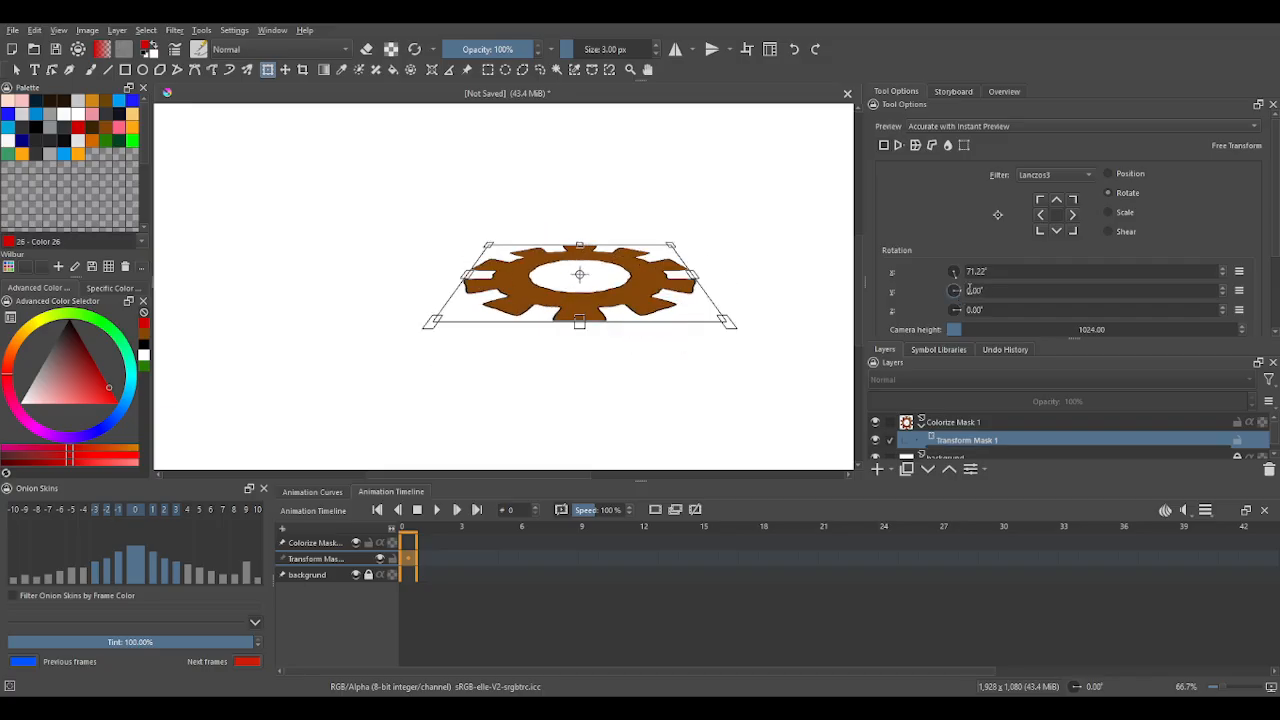
Set the transform mask's X rotation to 85° so the gear lies nearly flat.
{"action": "left_click", "coordinate": [988, 270]}
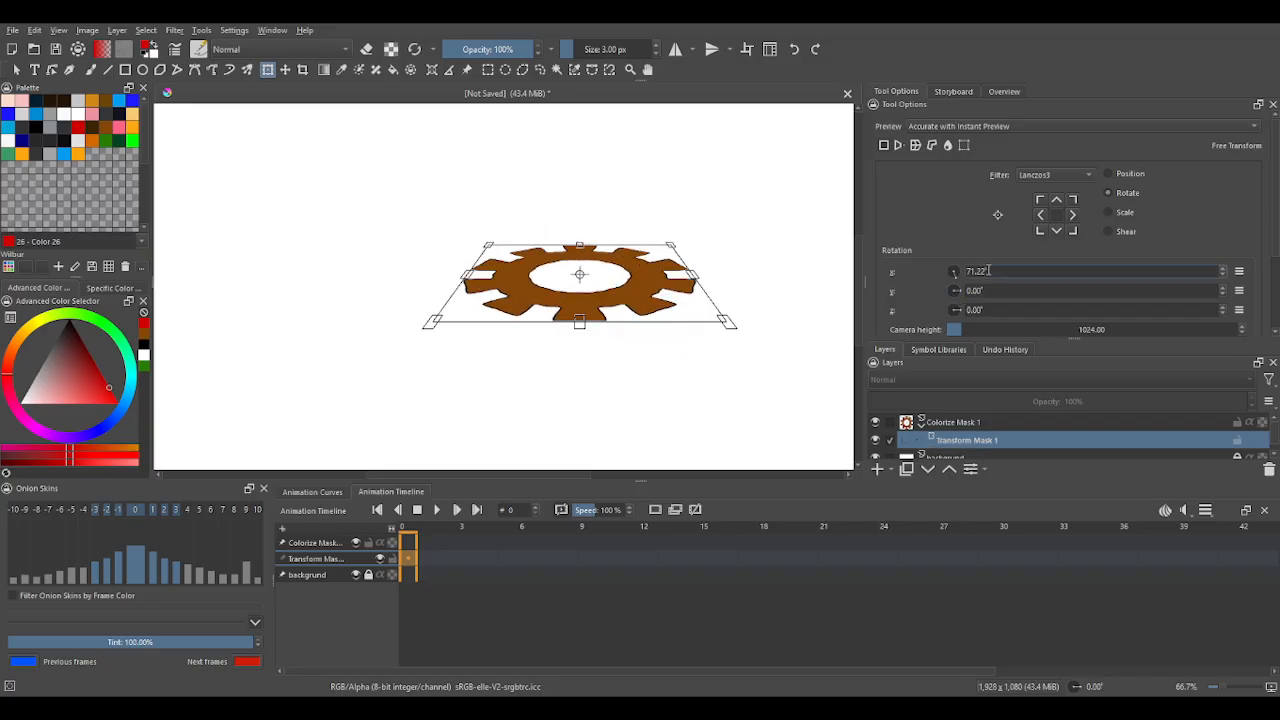
{"action": "key", "text": "BackSpace"}
{"action": "key", "text": "BackSpace"}
{"action": "key", "text": "BackSpace"}
{"action": "key", "text": "BackSpace"}
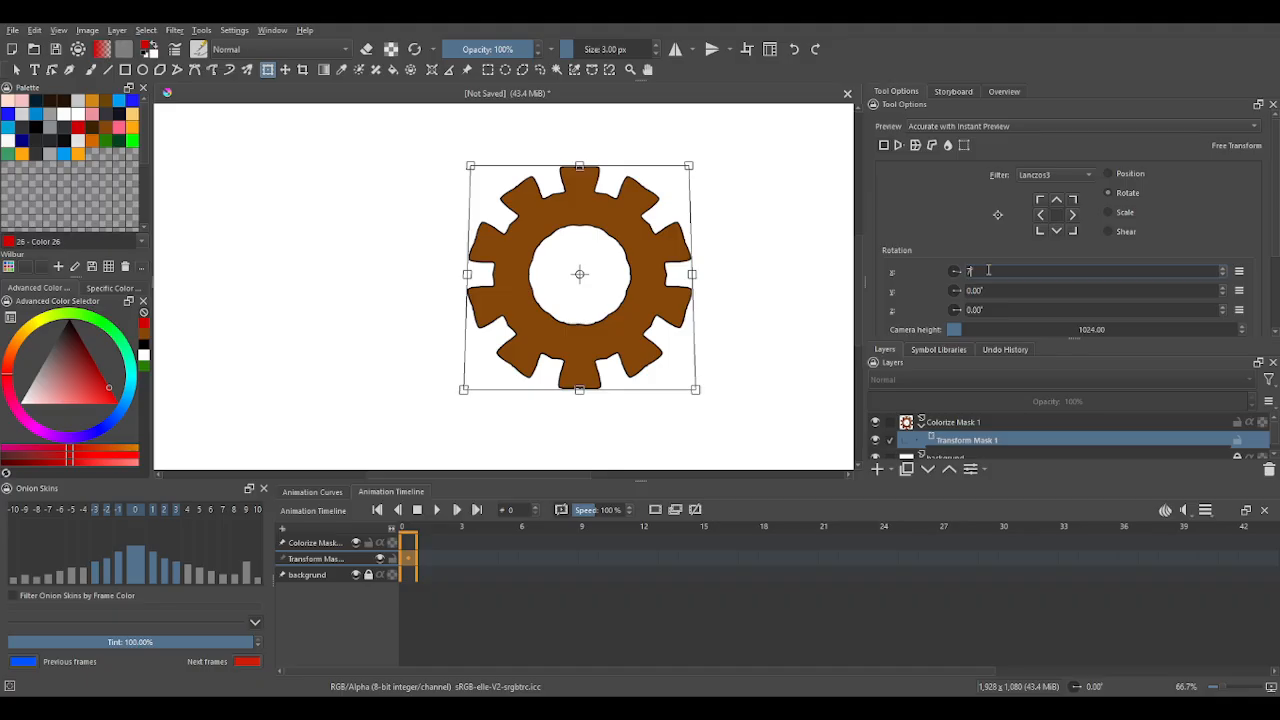
{"action": "key", "text": "BackSpace"}
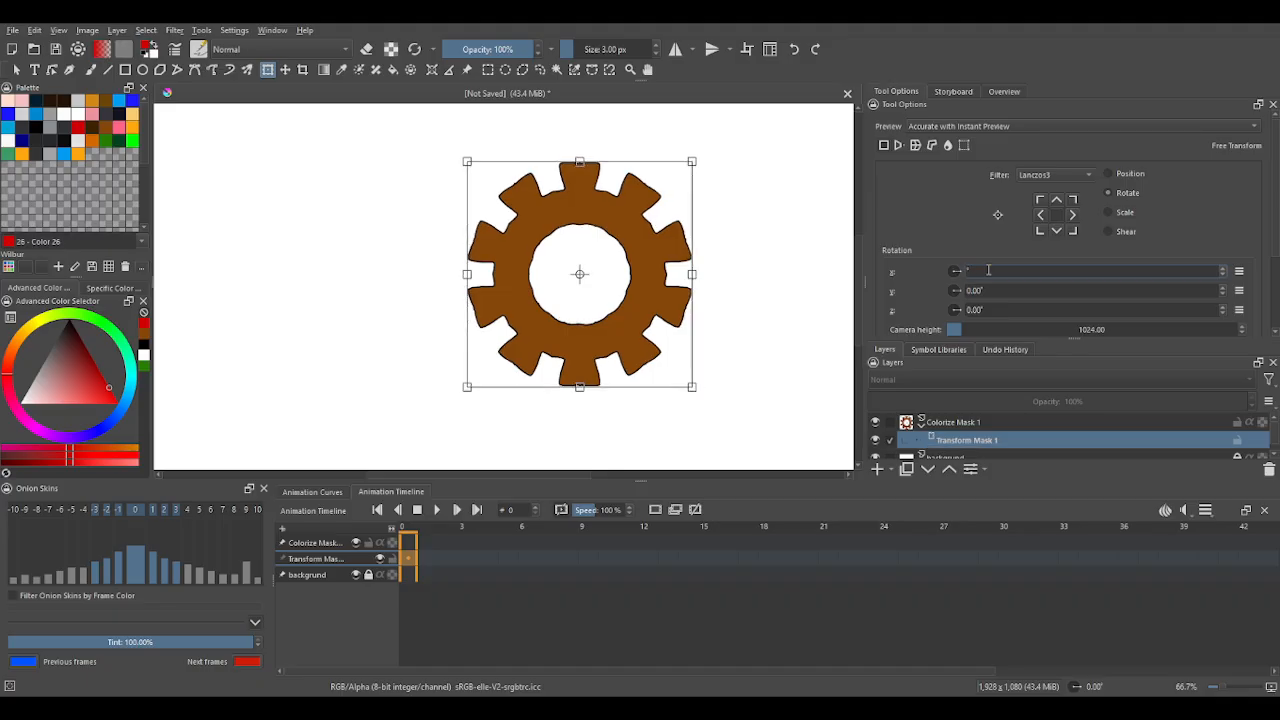
{"action": "type", "text": "85"}
{"action": "key", "text": "Return"}
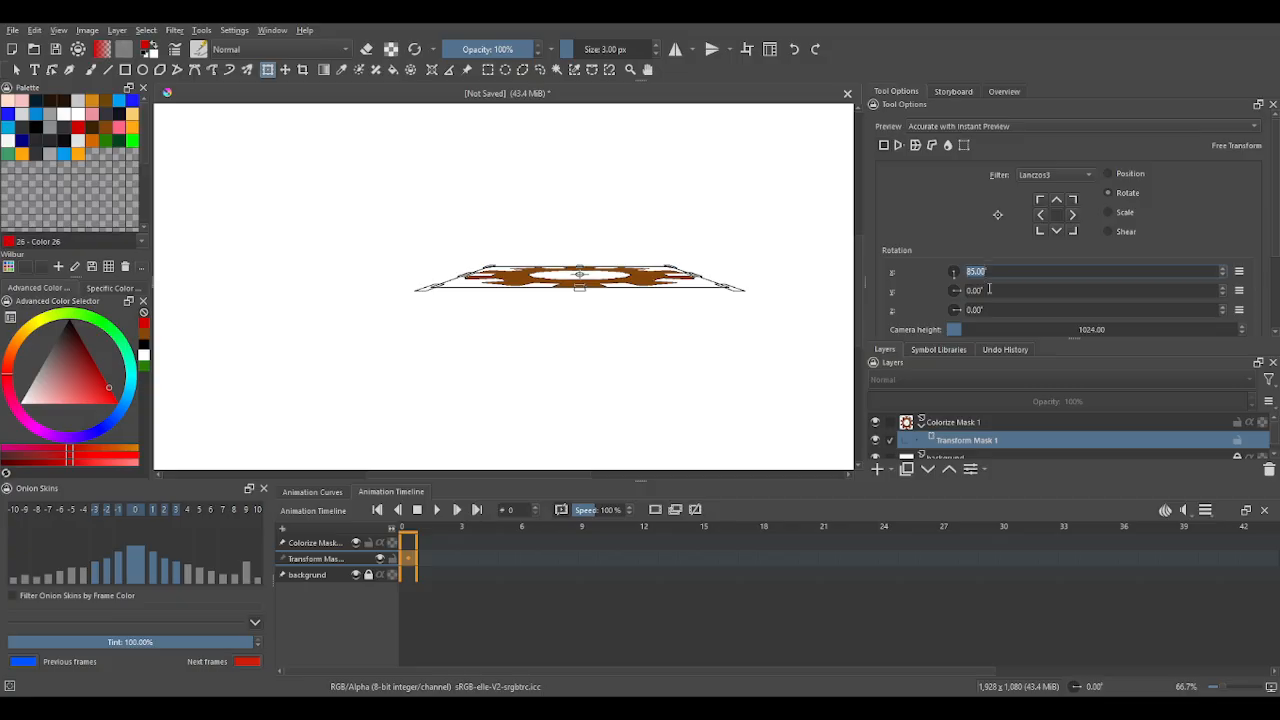
Set the transform mask's X rotation to 75° to tilt the gear back slightly less.
{"action": "left_click", "coordinate": [996, 272]}
{"action": "key", "text": "BackSpace"}
{"action": "key", "text": "BackSpace"}
{"action": "key", "text": "BackSpace"}
{"action": "key", "text": "BackSpace"}
{"action": "key", "text": "BackSpace"}
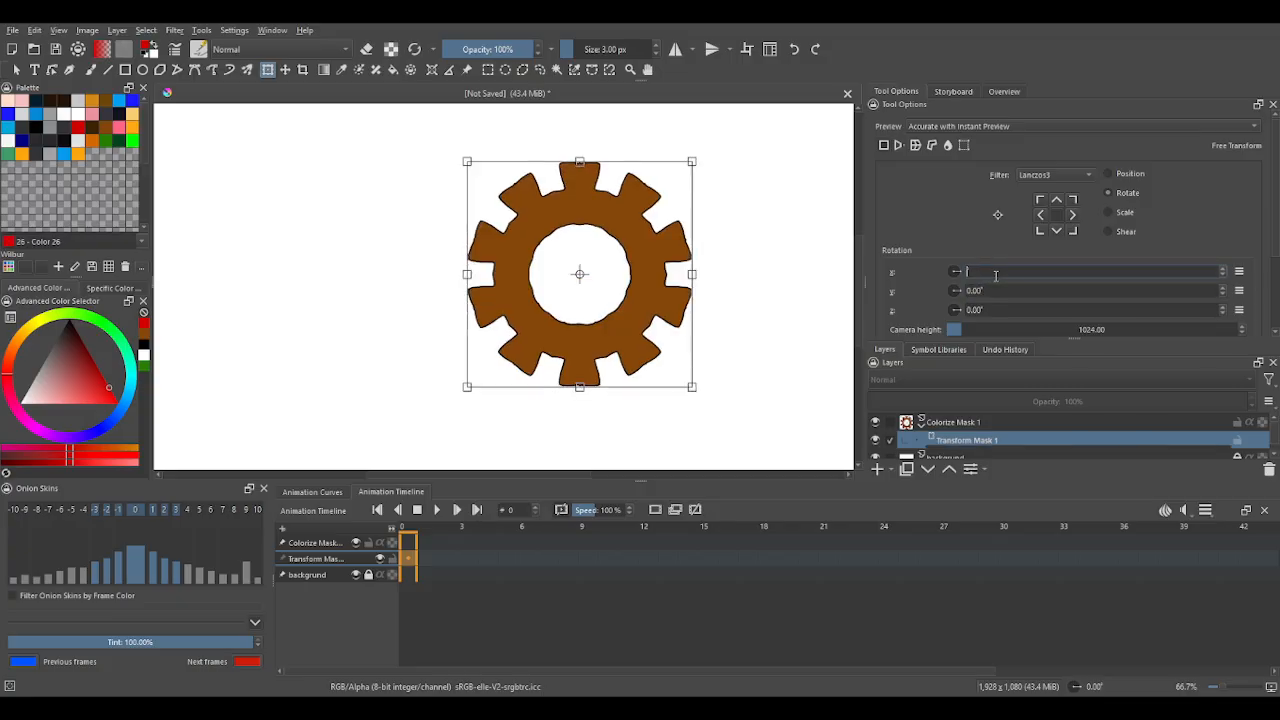
{"action": "type", "text": "75"}
{"action": "key", "text": "Return"}
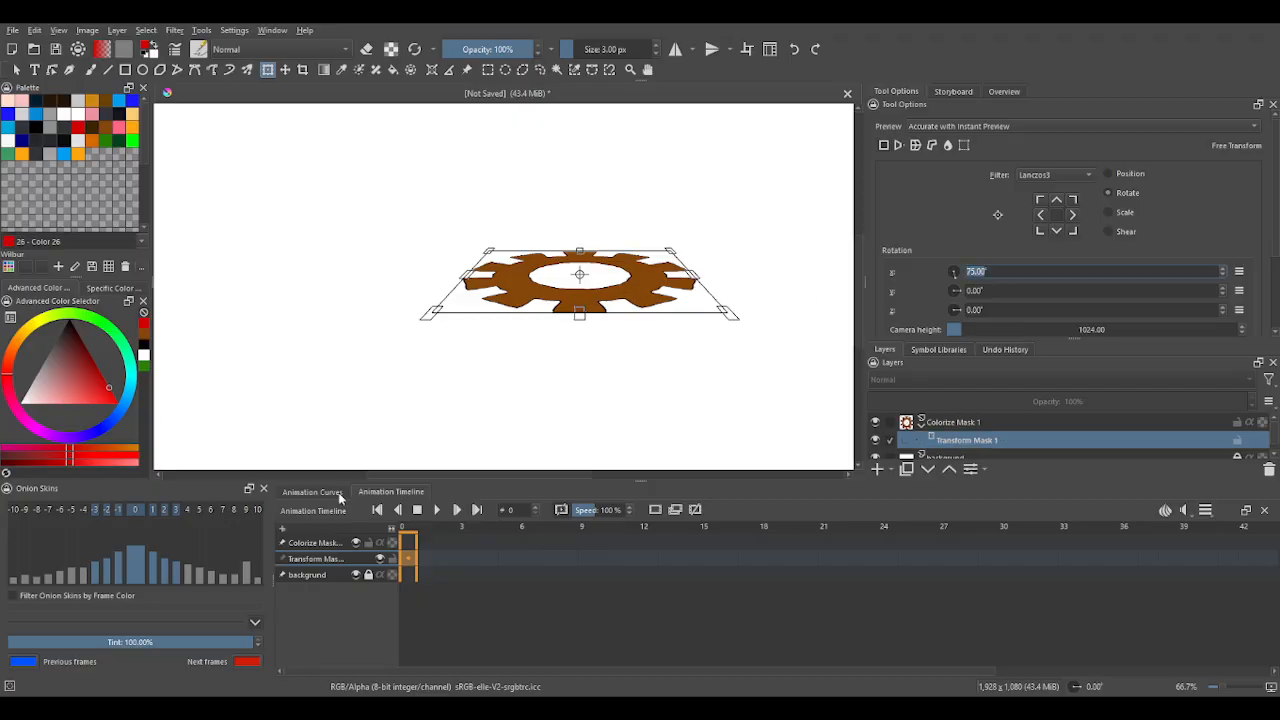
Add an animation curve keyframe for the gear's transform mask at frame 0.
{"action": "left_click", "coordinate": [306, 492]}
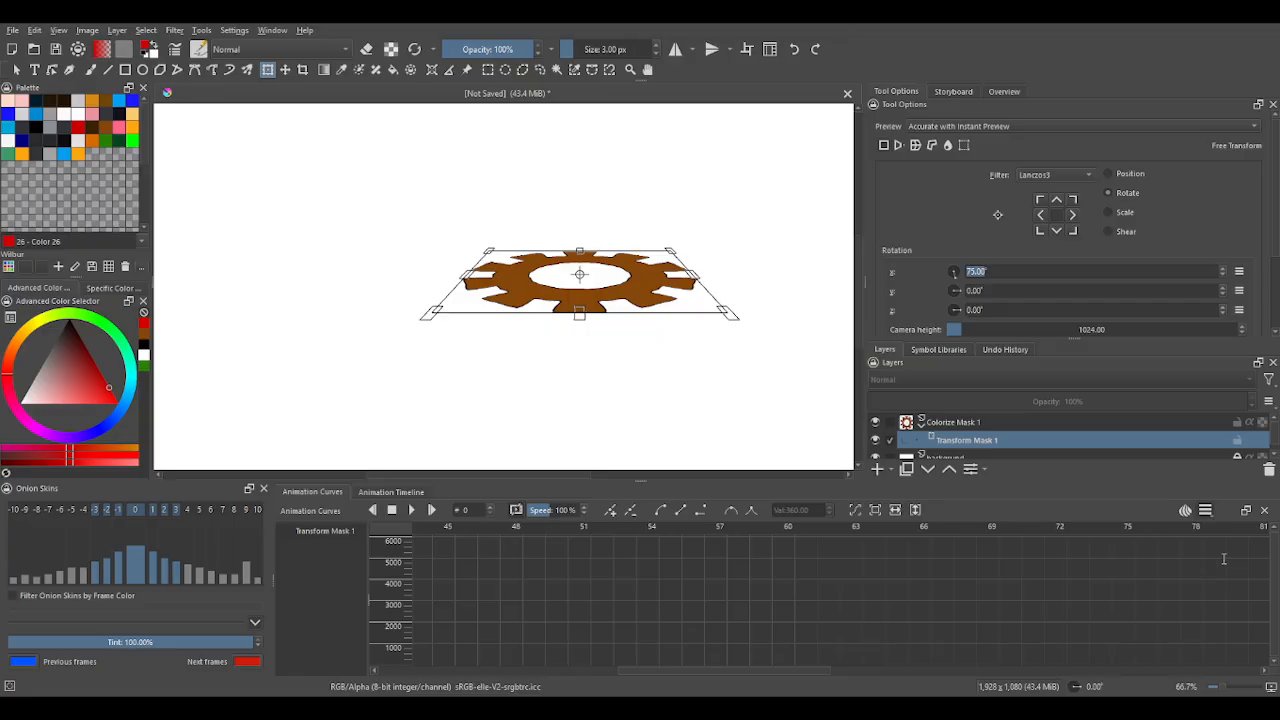
{"action": "left_click", "coordinate": [609, 512]}
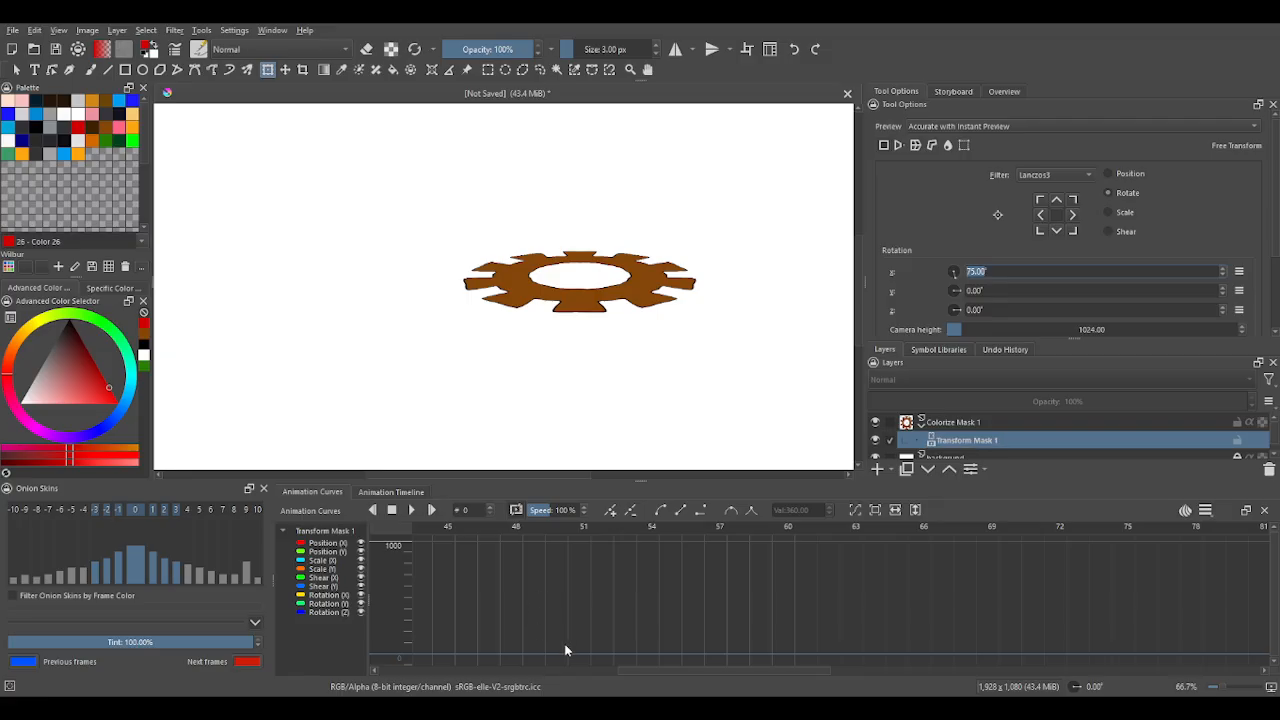
{"action": "left_click_drag", "start_coordinate": [660, 670], "coordinate": [415, 670]}
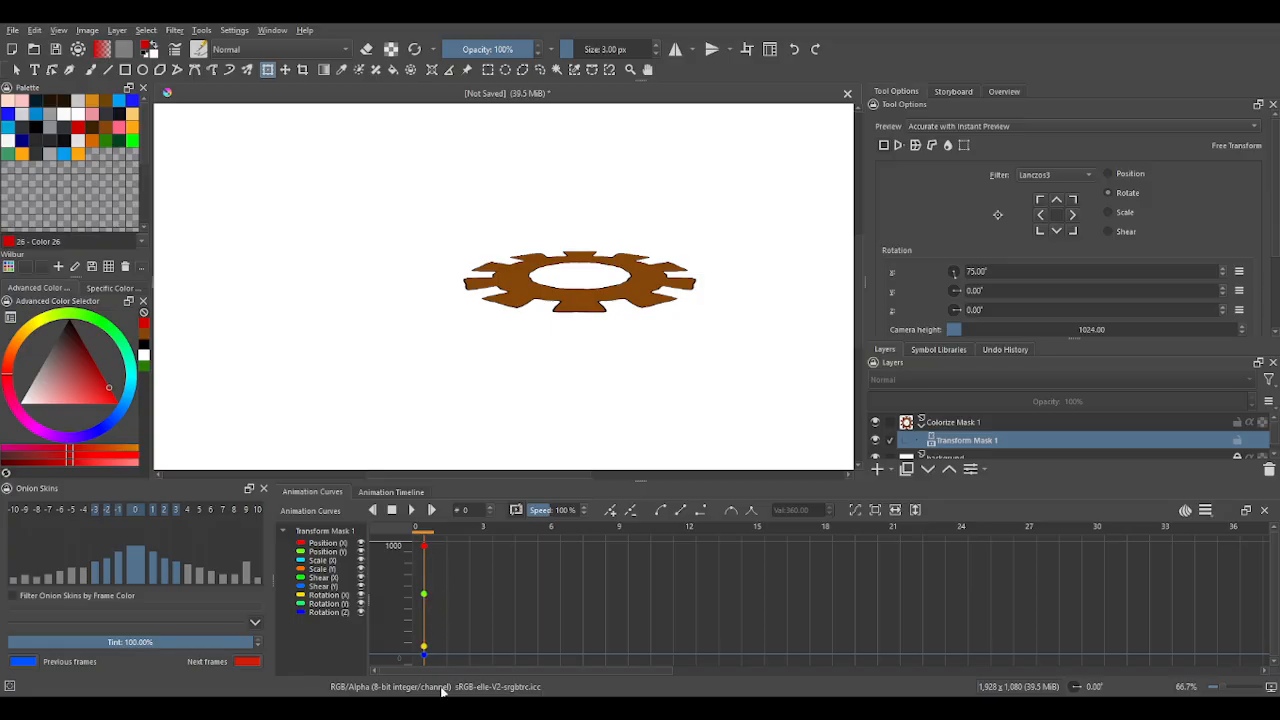
Go to frame 60, enter a Z rotation of 360° and add a keyframe for the transform mask.
{"action": "double_click", "coordinate": [476, 510]}
{"action": "type", "text": "60"}
{"action": "left_click_drag", "start_coordinate": [628, 671], "coordinate": [1024, 671]}
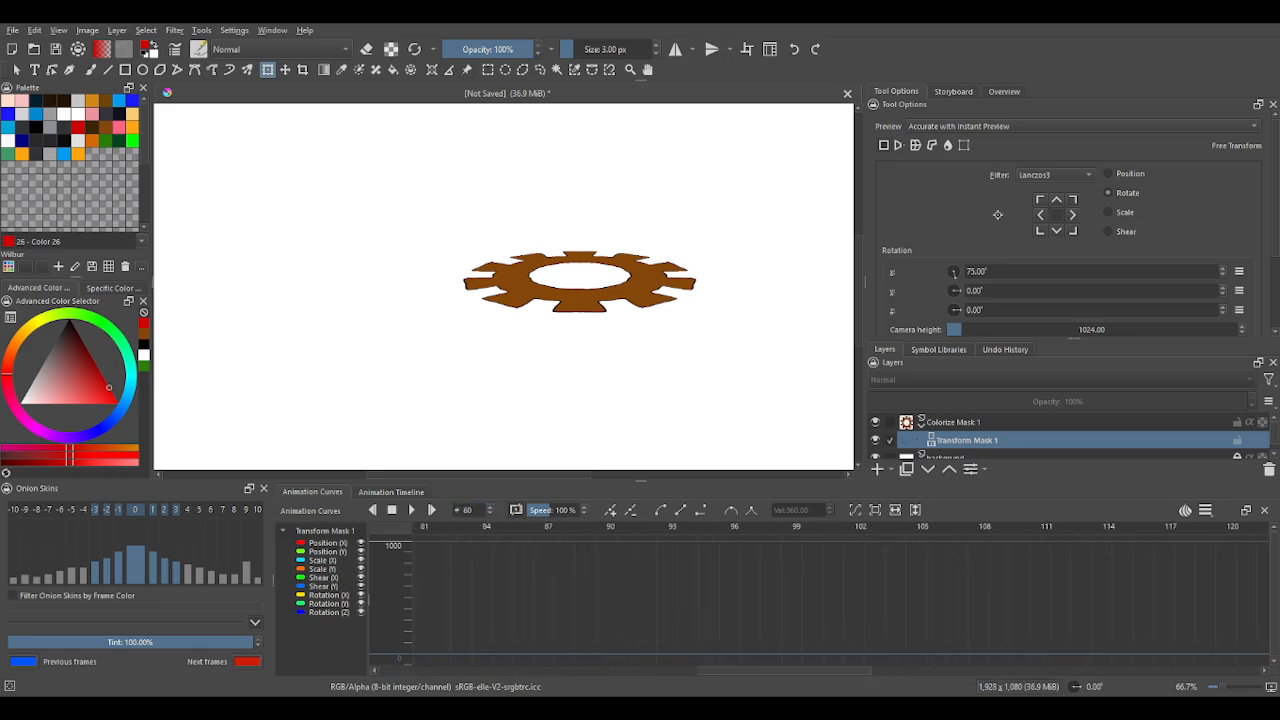
{"action": "left_click_drag", "start_coordinate": [850, 671], "coordinate": [726, 671]}
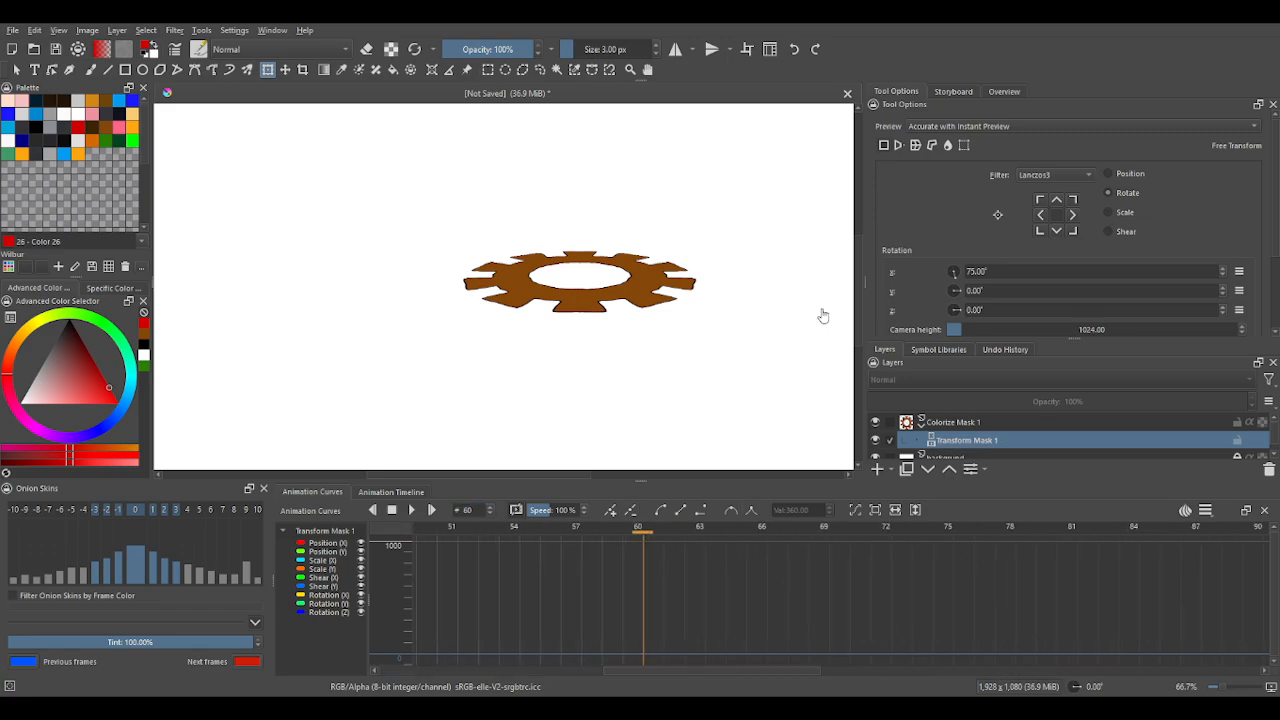
{"action": "left_click", "coordinate": [982, 310]}
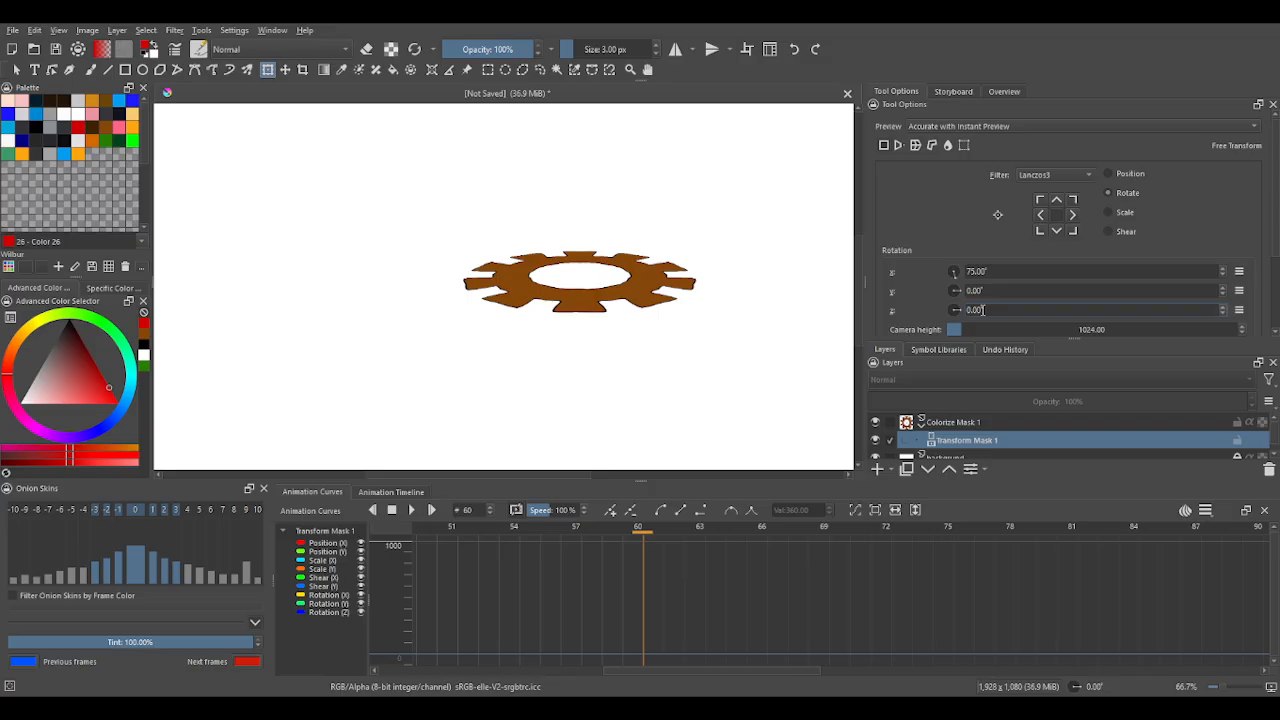
{"action": "key", "text": "BackSpace"}
{"action": "key", "text": "BackSpace"}
{"action": "key", "text": "BackSpace"}
{"action": "key", "text": "BackSpace"}
{"action": "type", "text": "360"}
{"action": "key", "text": "Return"}
{"action": "left_click", "coordinate": [609, 510]}
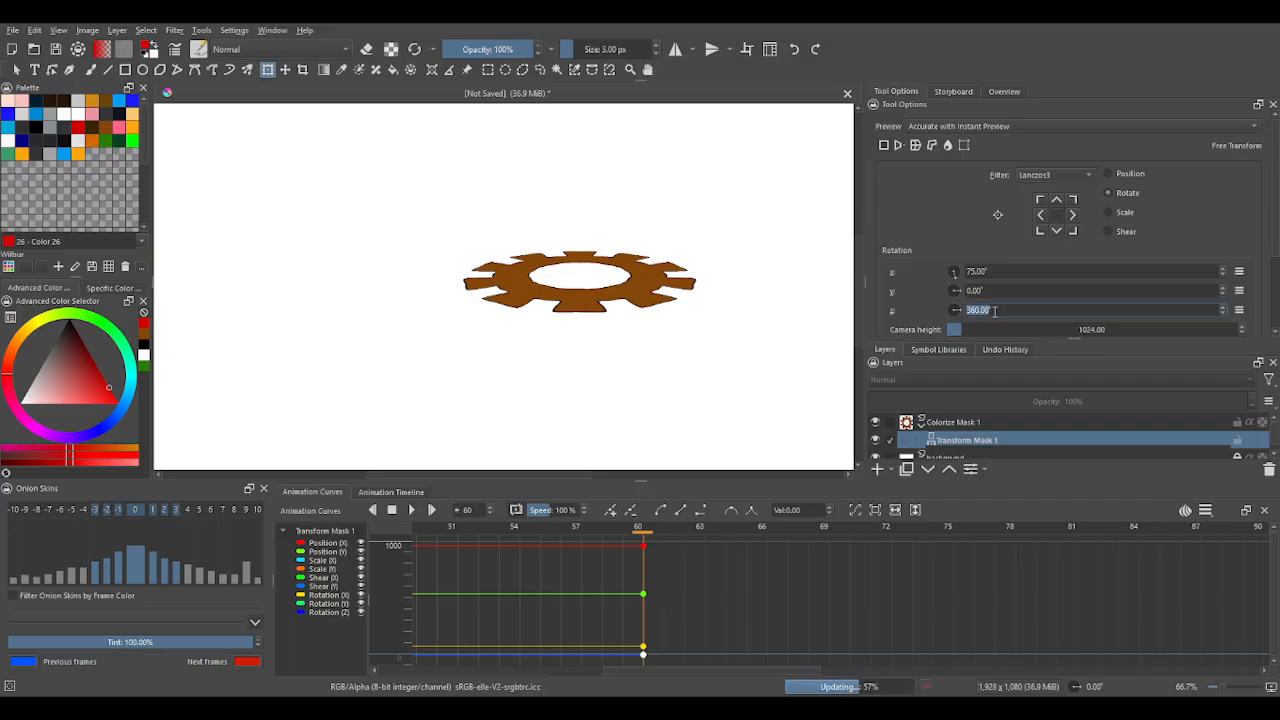
Try to re-enter 360° as the gear's Z rotation for the keyframe at frame 60.
{"action": "left_click", "coordinate": [996, 311]}
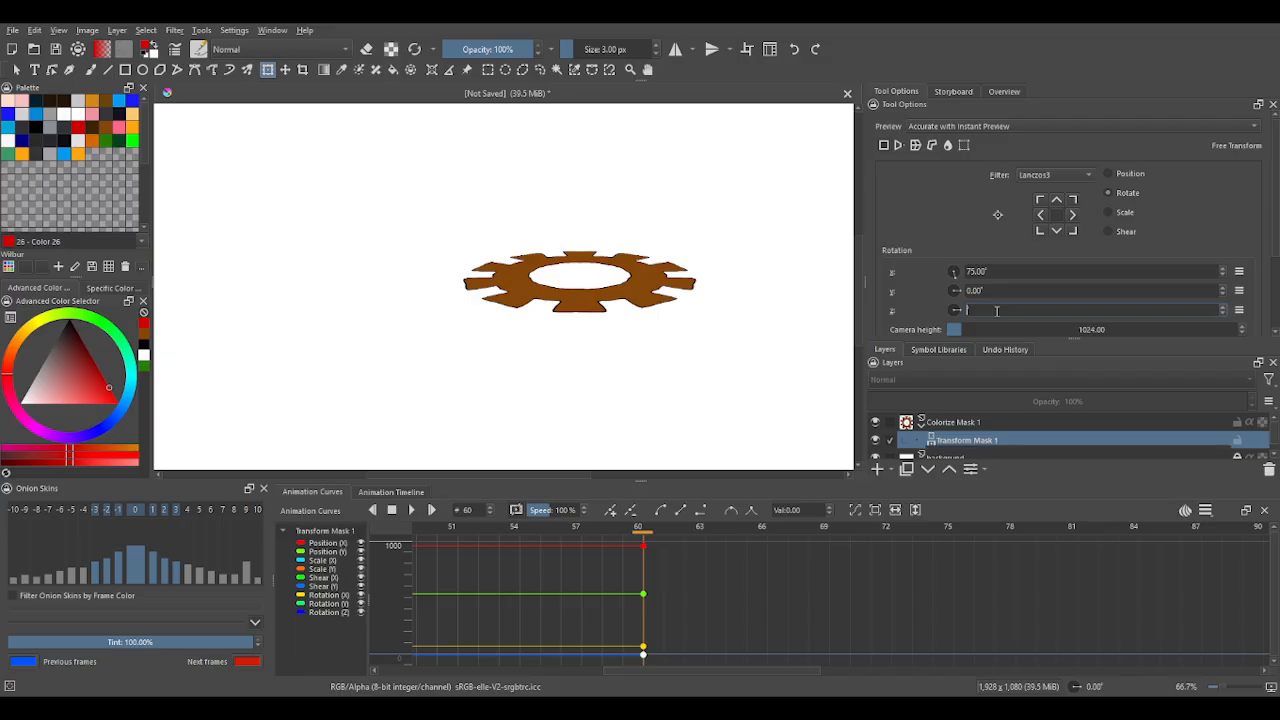
{"action": "type", "text": "60"}
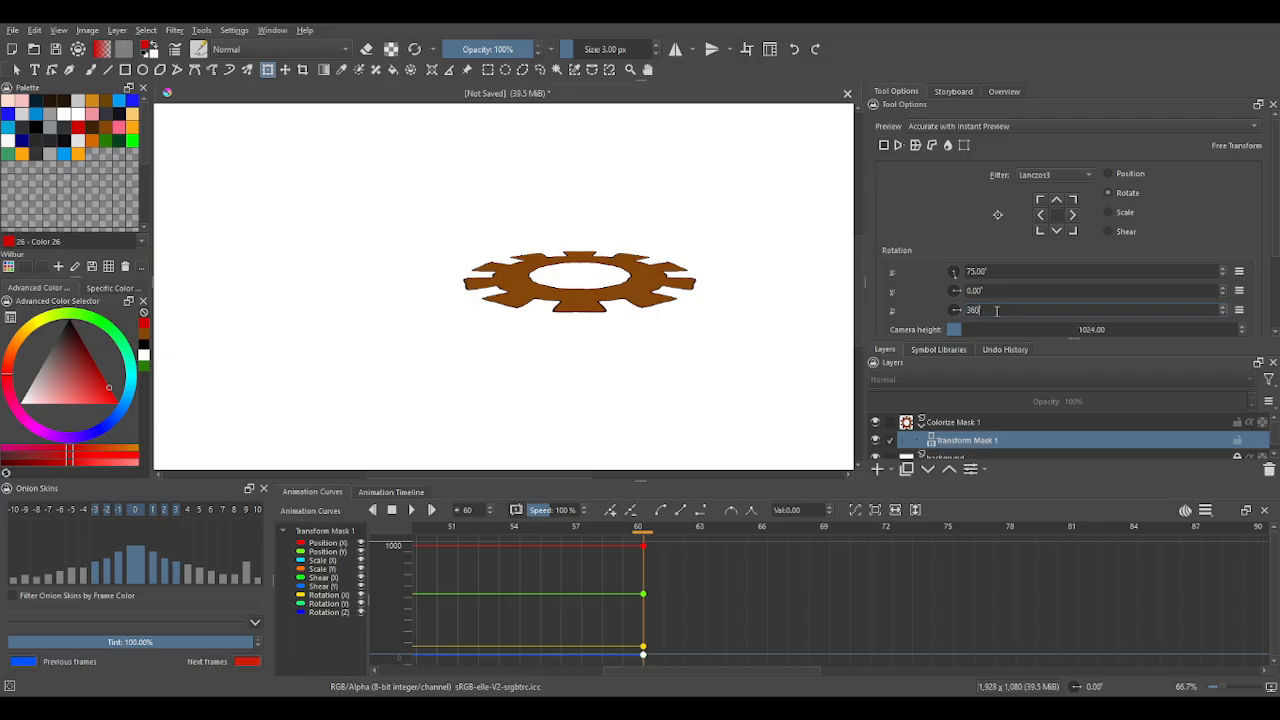
{"action": "key", "text": "Return"}
Start a Free Transform on the gear at frame 60 and set the keyframe's Z rotation to 360°.
{"action": "left_click", "coordinate": [516, 282]}
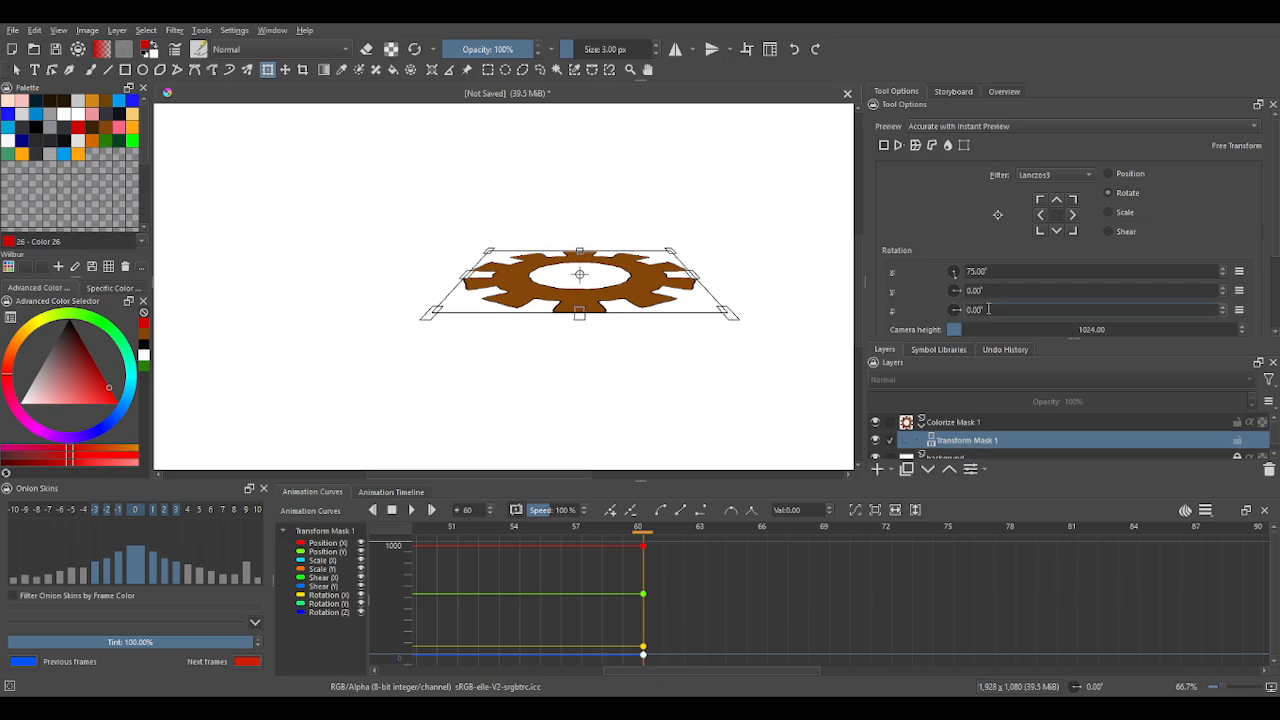
{"action": "left_click", "coordinate": [988, 309]}
{"action": "key", "text": "BackSpace"}
{"action": "key", "text": "BackSpace"}
{"action": "key", "text": "BackSpace"}
{"action": "key", "text": "BackSpace"}
{"action": "key", "text": "BackSpace"}
{"action": "type", "text": "3"}
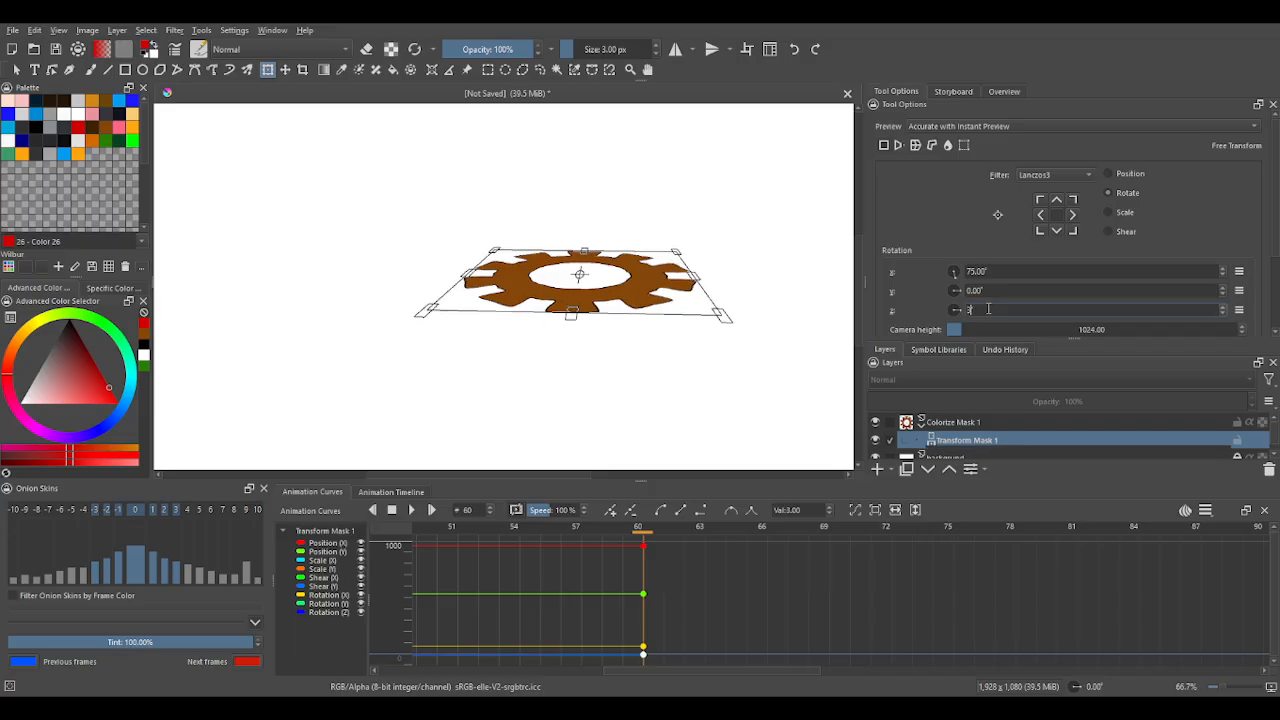
{"action": "type", "text": "60"}
{"action": "key", "text": "Return"}
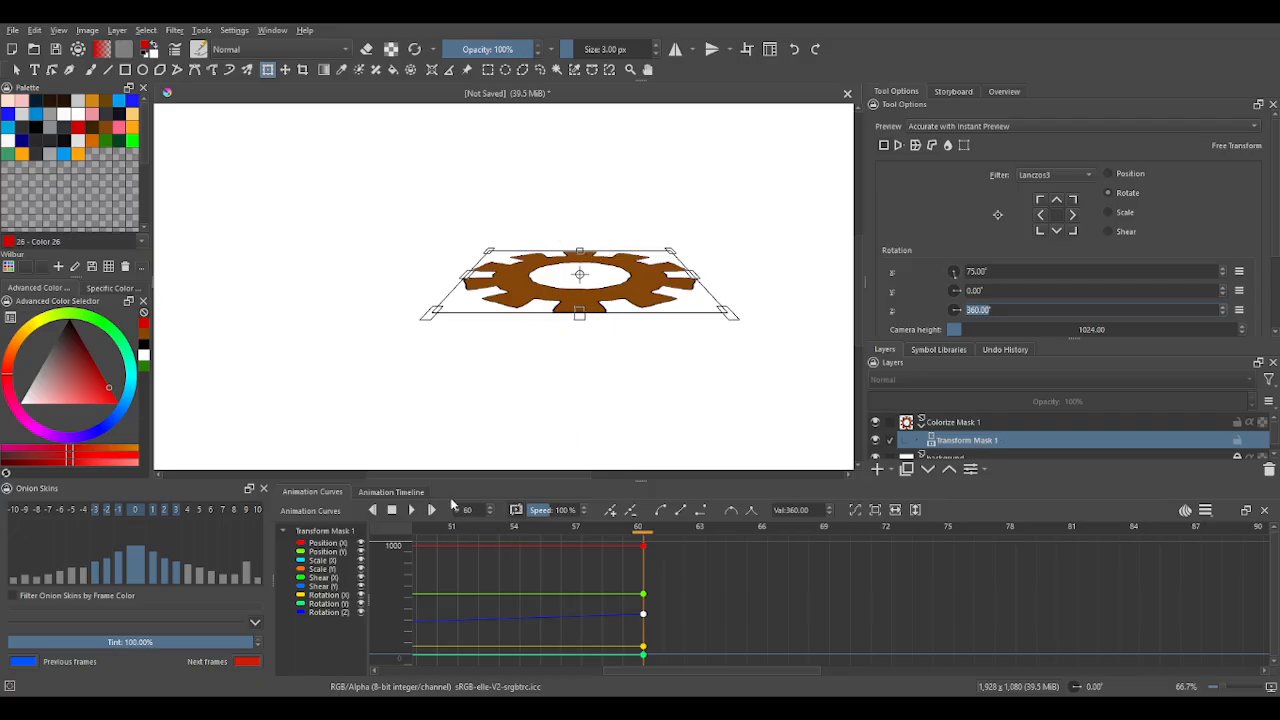
Play the animation from frame 0 to check the gear's rotation at different magnifications, and stop the playback.
{"action": "left_click", "coordinate": [393, 510]}
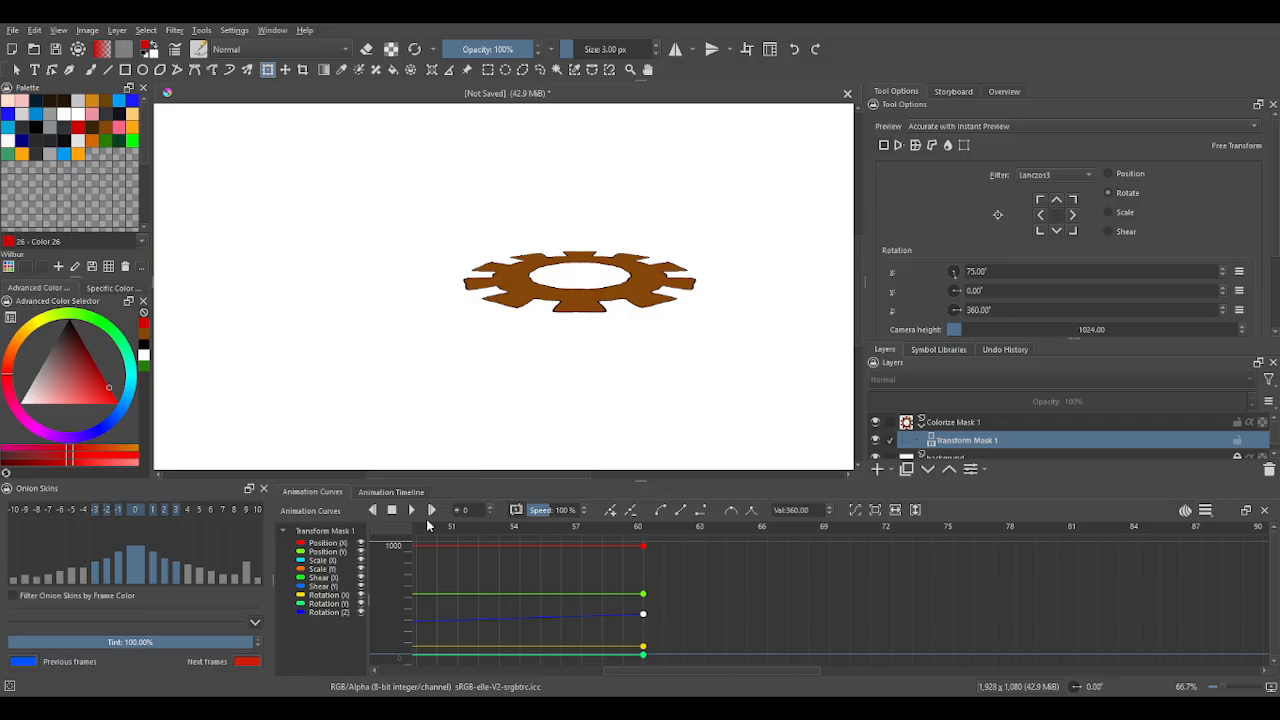
{"action": "left_click", "coordinate": [411, 510]}
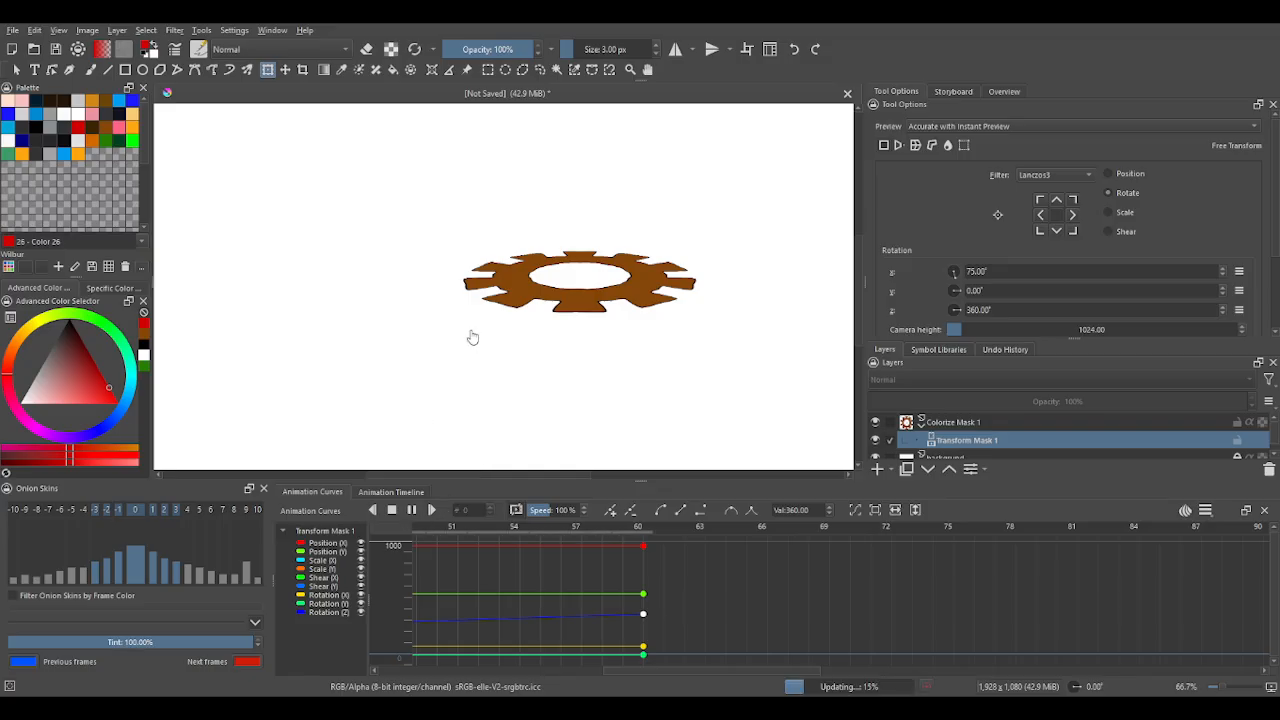
{"action": "scroll", "coordinate": [511, 340], "scroll_direction": "down", "scroll_amount": 2}
{"action": "scroll", "coordinate": [512, 340], "scroll_direction": "up", "scroll_amount": 3}
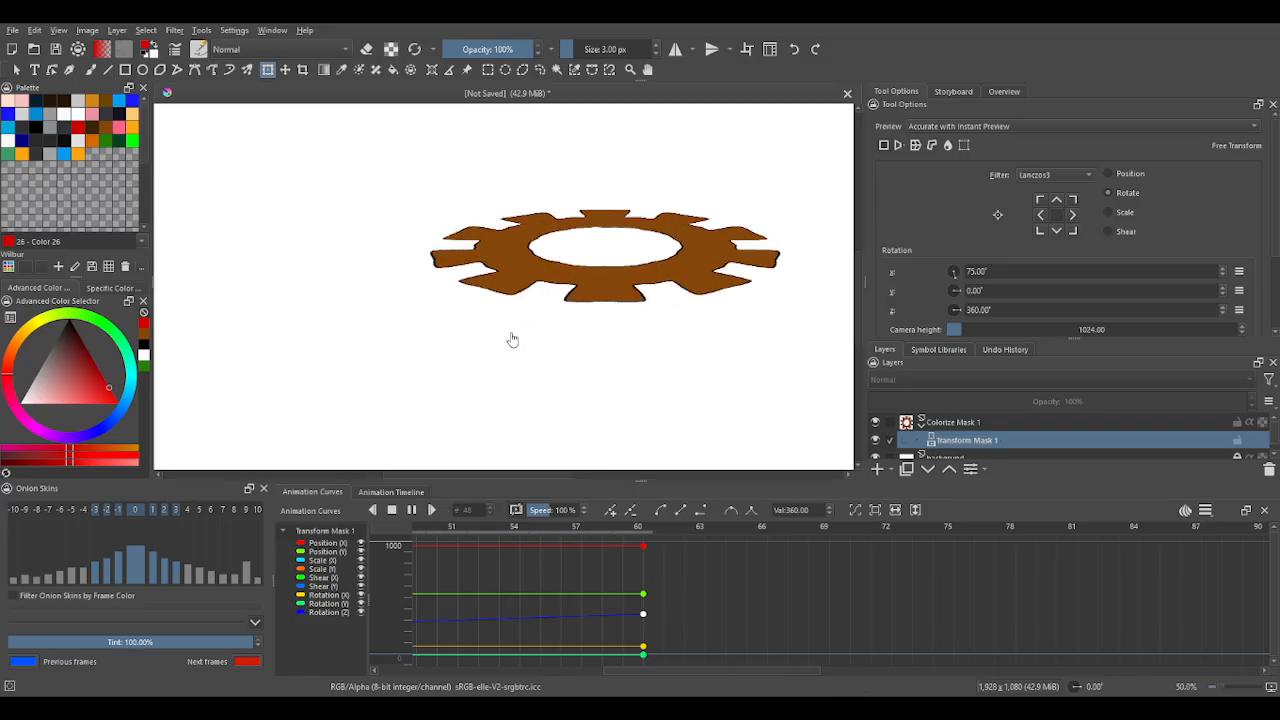
{"action": "scroll", "coordinate": [572, 314], "scroll_direction": "down", "scroll_amount": 1}
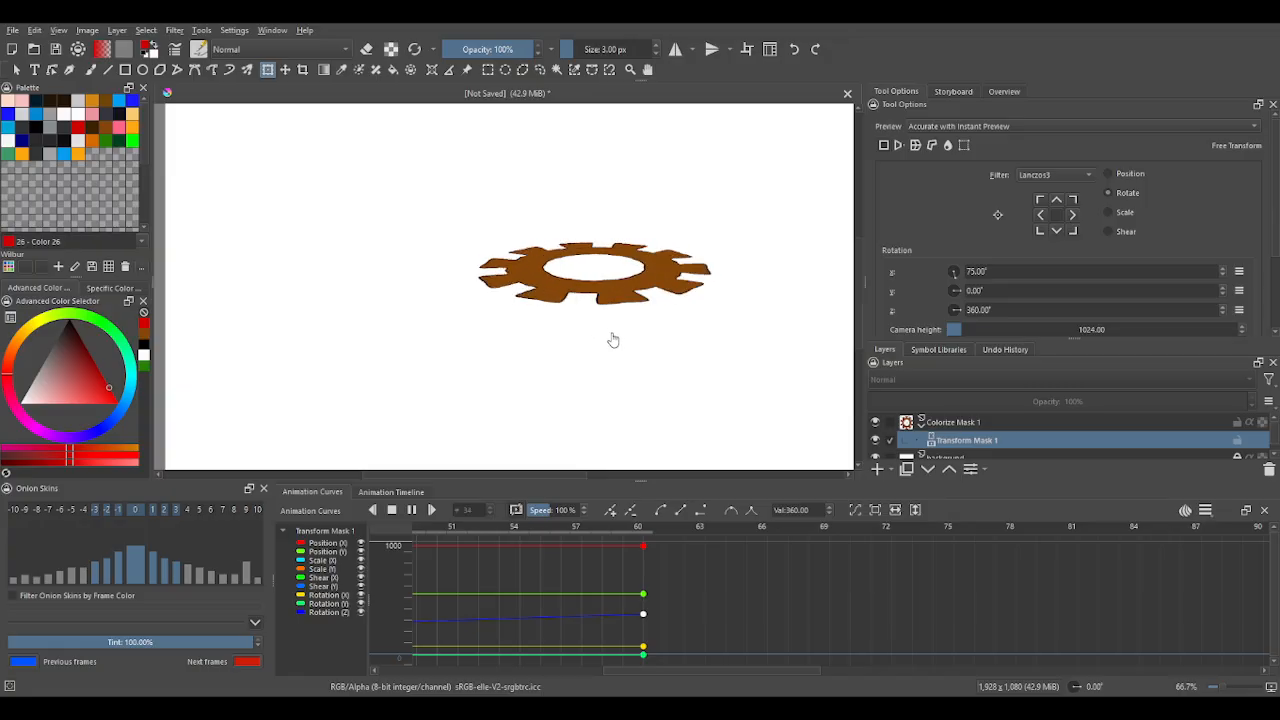
{"action": "scroll", "coordinate": [612, 341], "scroll_direction": "down", "scroll_amount": 1}
{"action": "scroll", "coordinate": [610, 343], "scroll_direction": "up", "scroll_amount": 2}
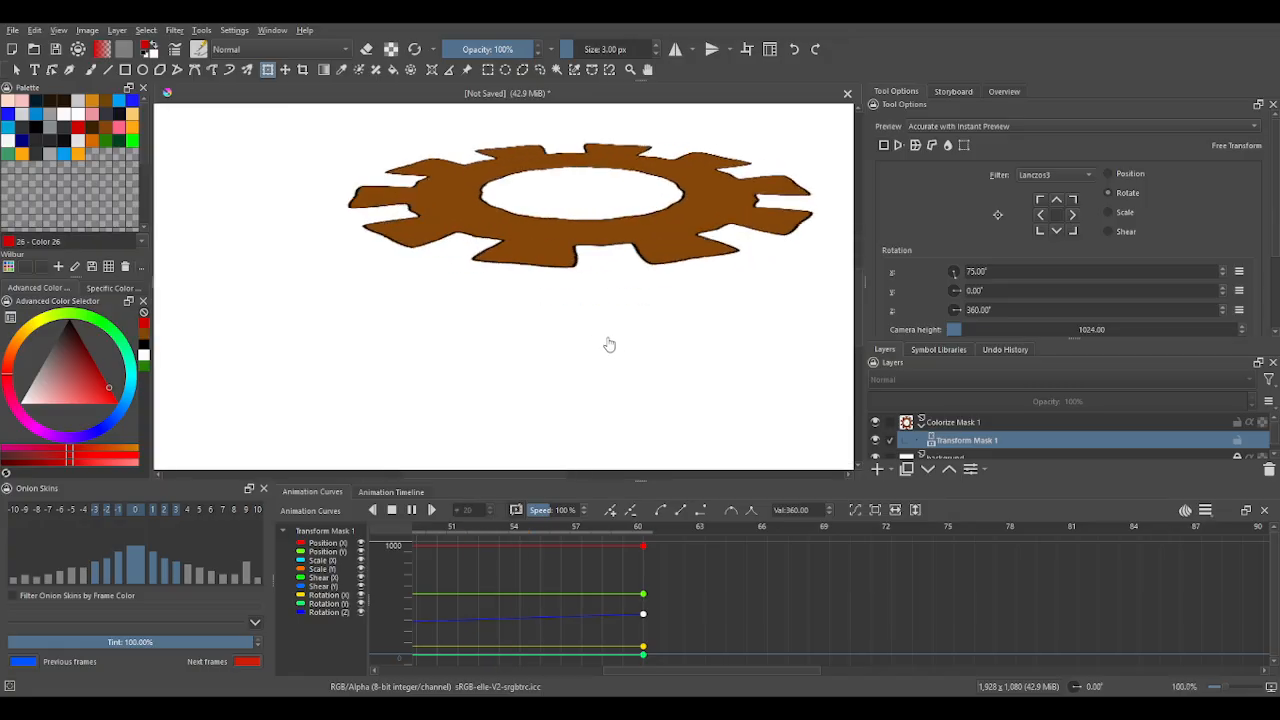
{"action": "scroll", "coordinate": [608, 342], "scroll_direction": "down", "scroll_amount": 2}
{"action": "scroll", "coordinate": [607, 341], "scroll_direction": "up", "scroll_amount": 1}
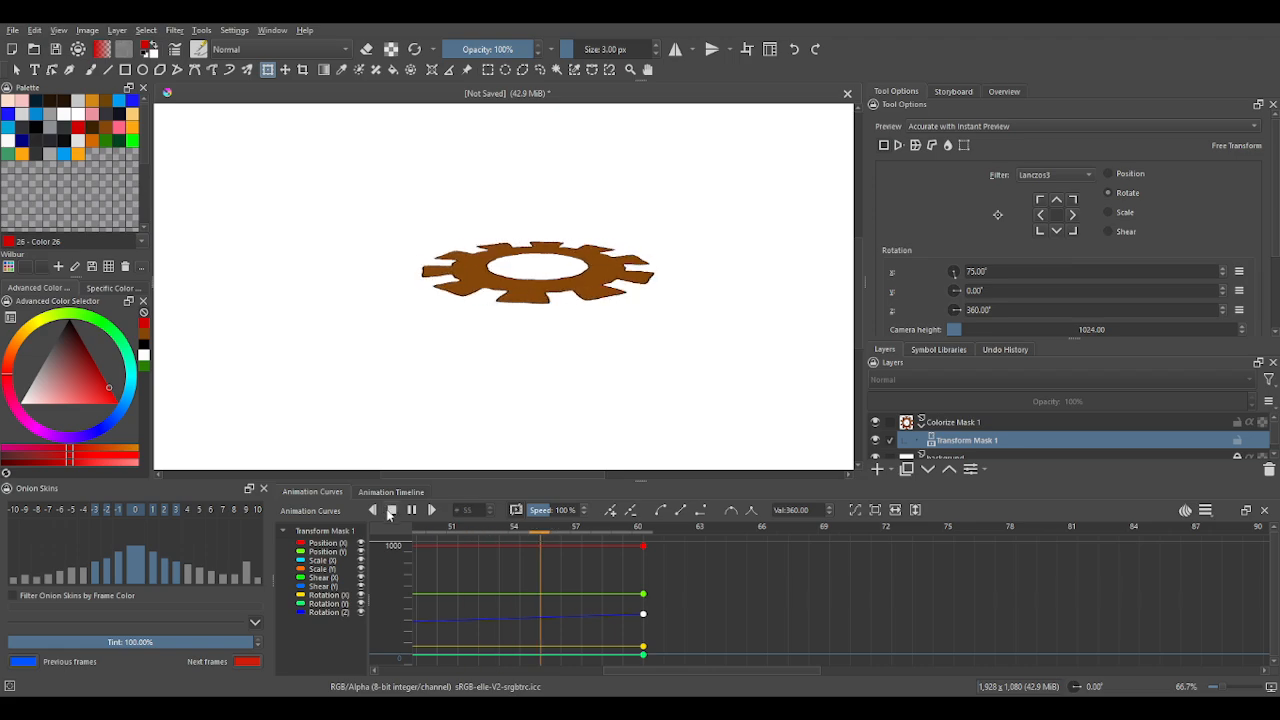
{"action": "left_click", "coordinate": [391, 510]}
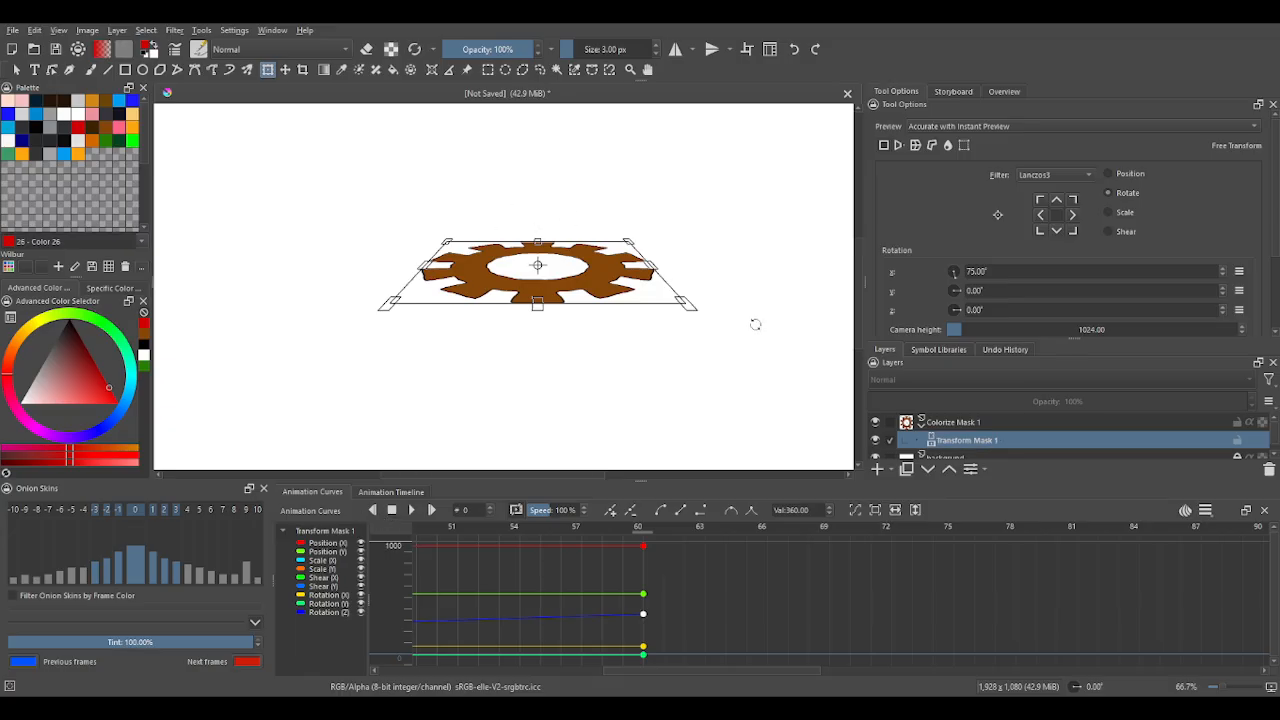
Put the Colorize Mask 1 layer with its transform mask into a group and select that group.
{"action": "left_click", "coordinate": [937, 424]}
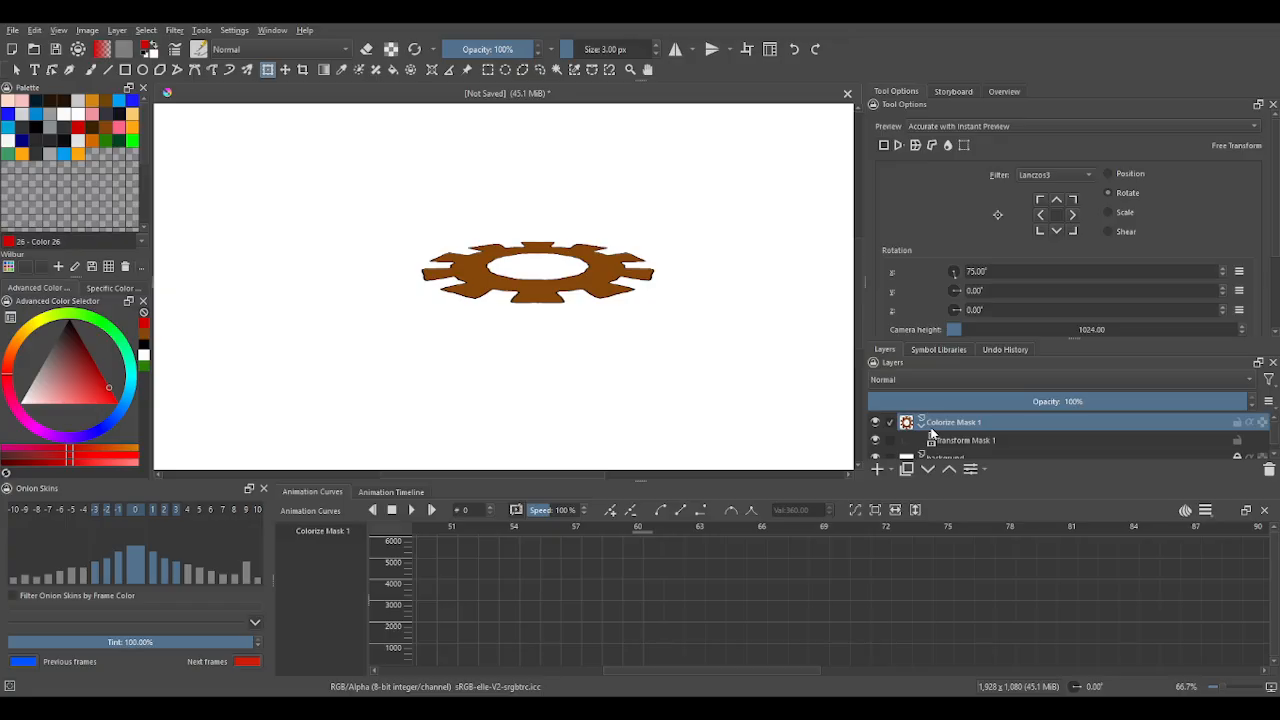
{"action": "key", "text": "ctrl+g"}
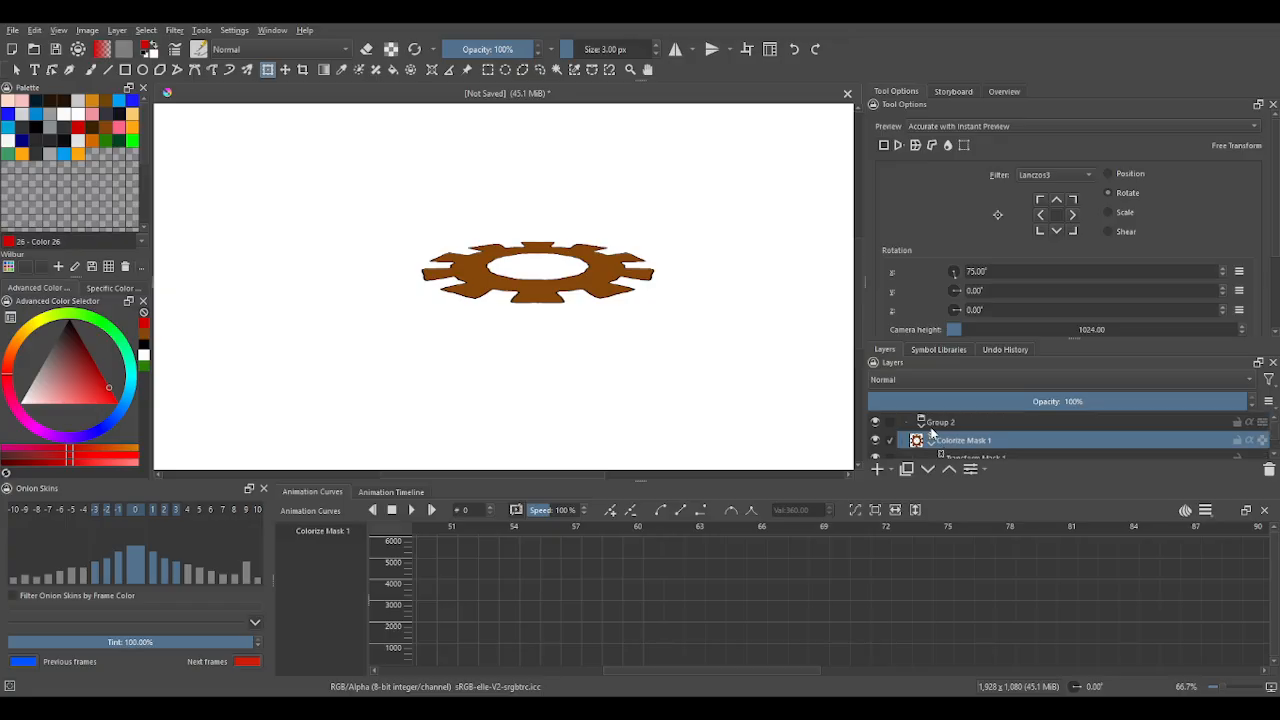
{"action": "left_click", "coordinate": [934, 421]}
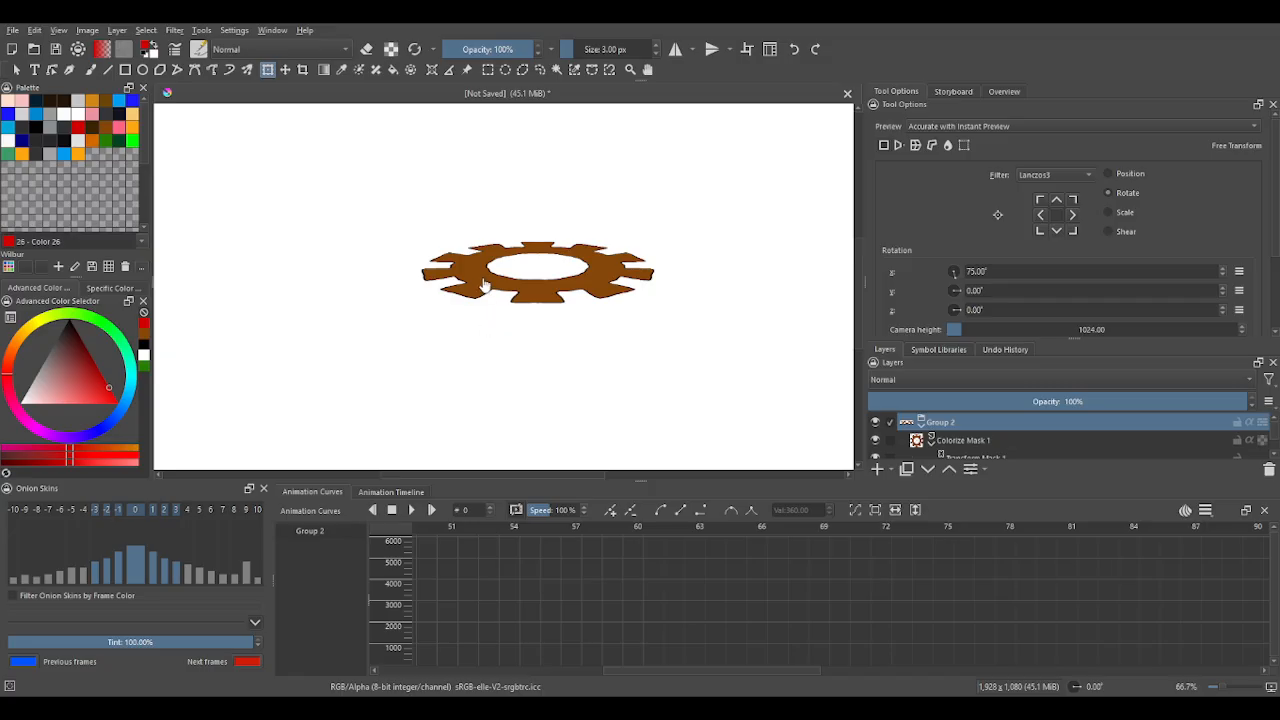
Shift the whole gear group slightly with the Move tool and undo the move.
{"action": "left_click", "coordinate": [286, 70]}
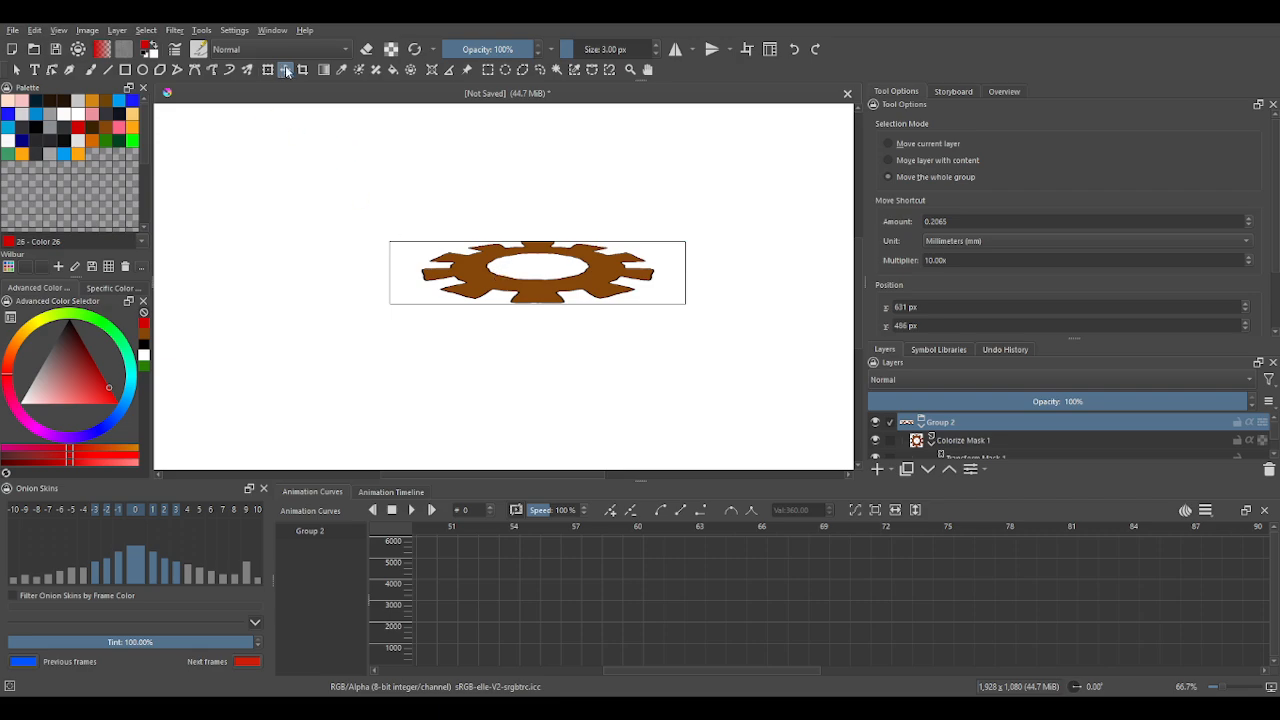
{"action": "scroll", "coordinate": [1007, 448], "scroll_direction": "down", "scroll_amount": 1}
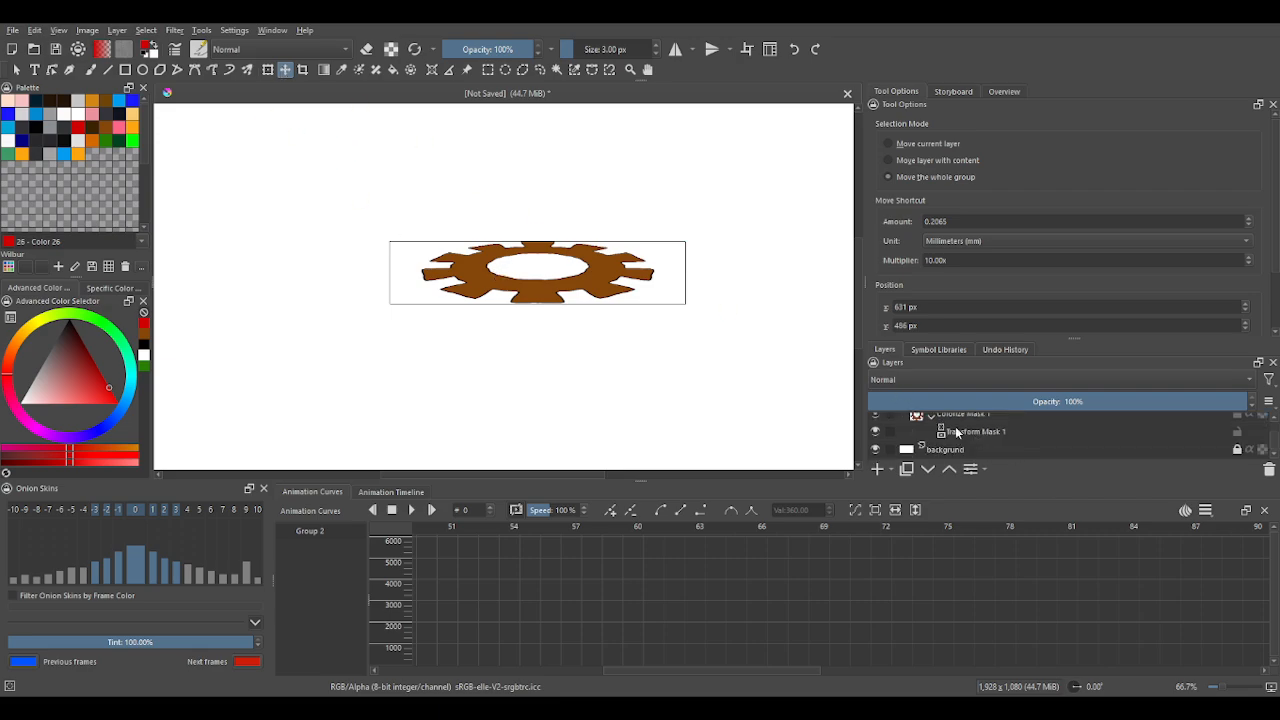
{"action": "mouse_move", "coordinate": [497, 264]}
{"action": "left_mouse_down"}
{"action": "mouse_move", "coordinate": [509, 277]}
{"action": "mouse_move", "coordinate": [491, 269]}
{"action": "mouse_move", "coordinate": [503, 266]}
{"action": "left_mouse_up"}
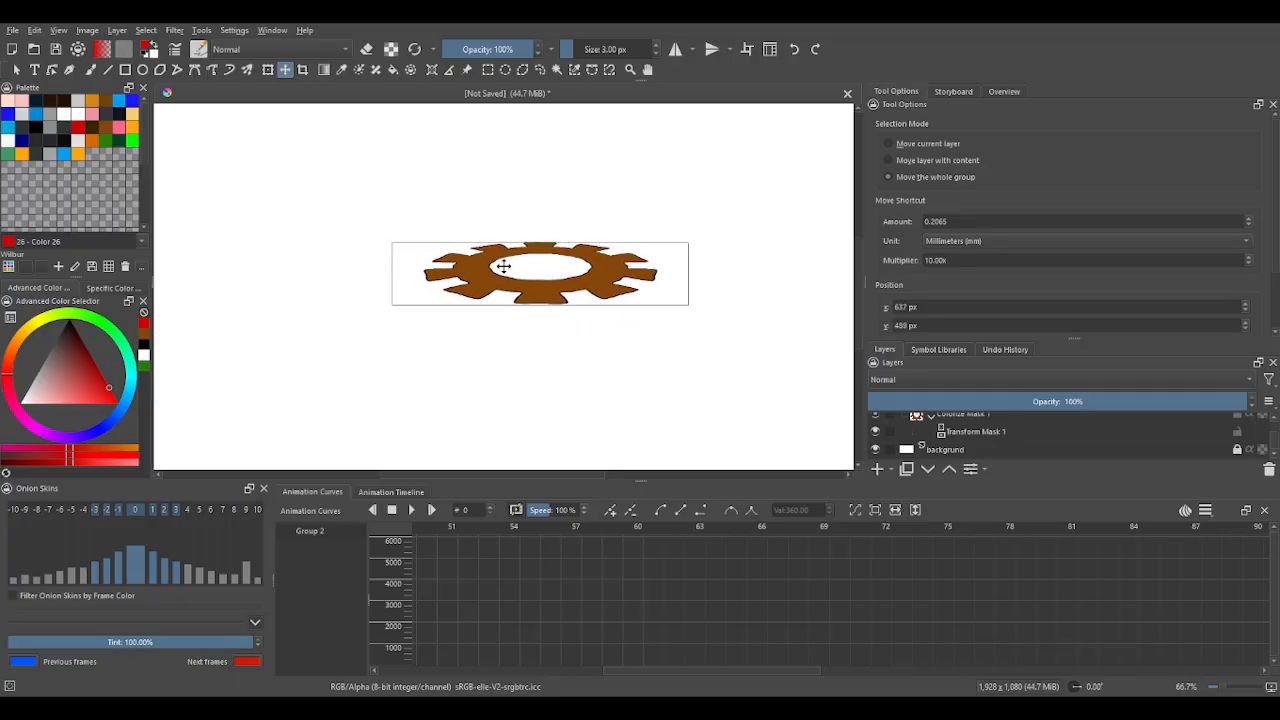
{"action": "key", "text": "ctrl+z"}
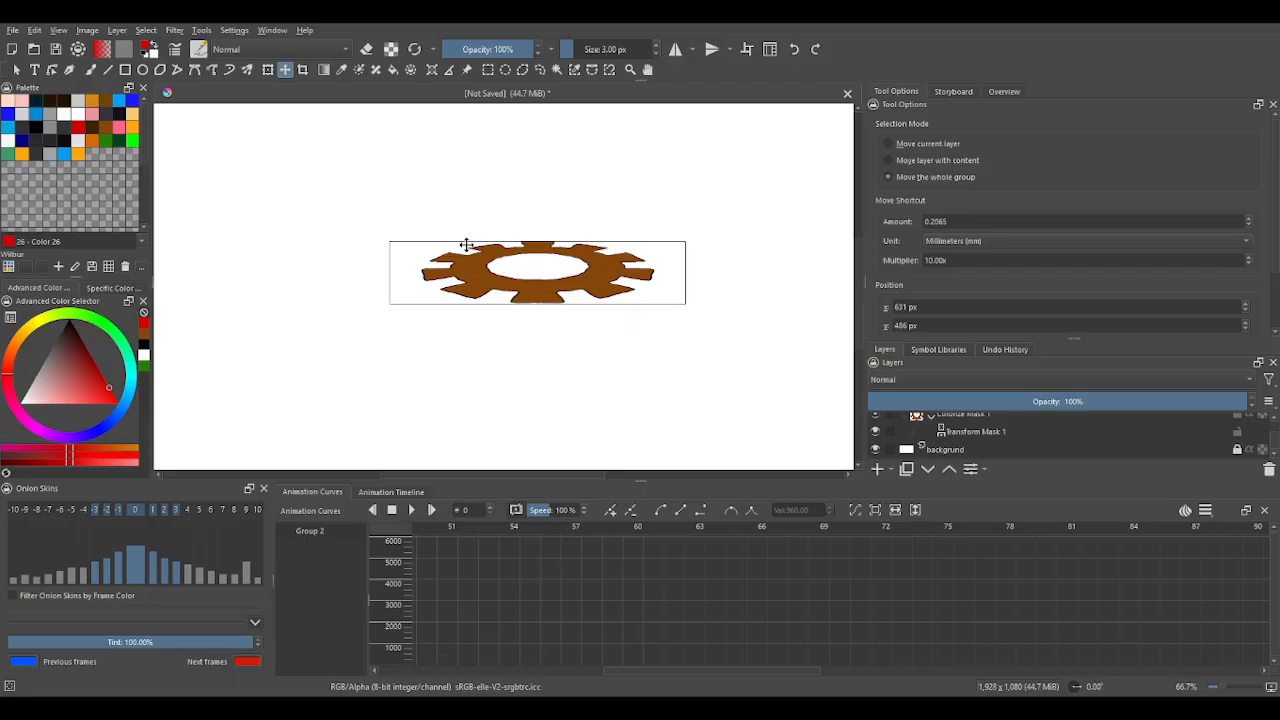
Switch back to the Transform tool and add a transform mask to the gear group.
{"action": "left_click", "coordinate": [266, 70]}
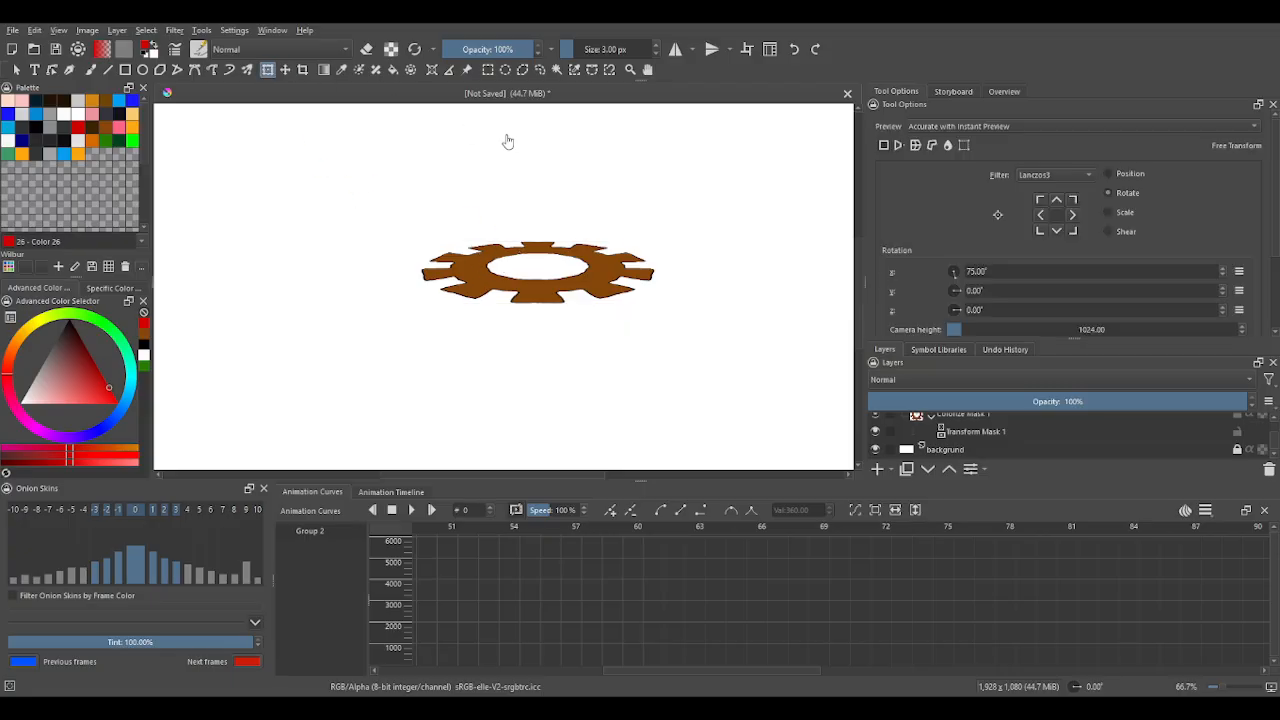
{"action": "scroll", "coordinate": [1002, 432], "scroll_direction": "up", "scroll_amount": 1}
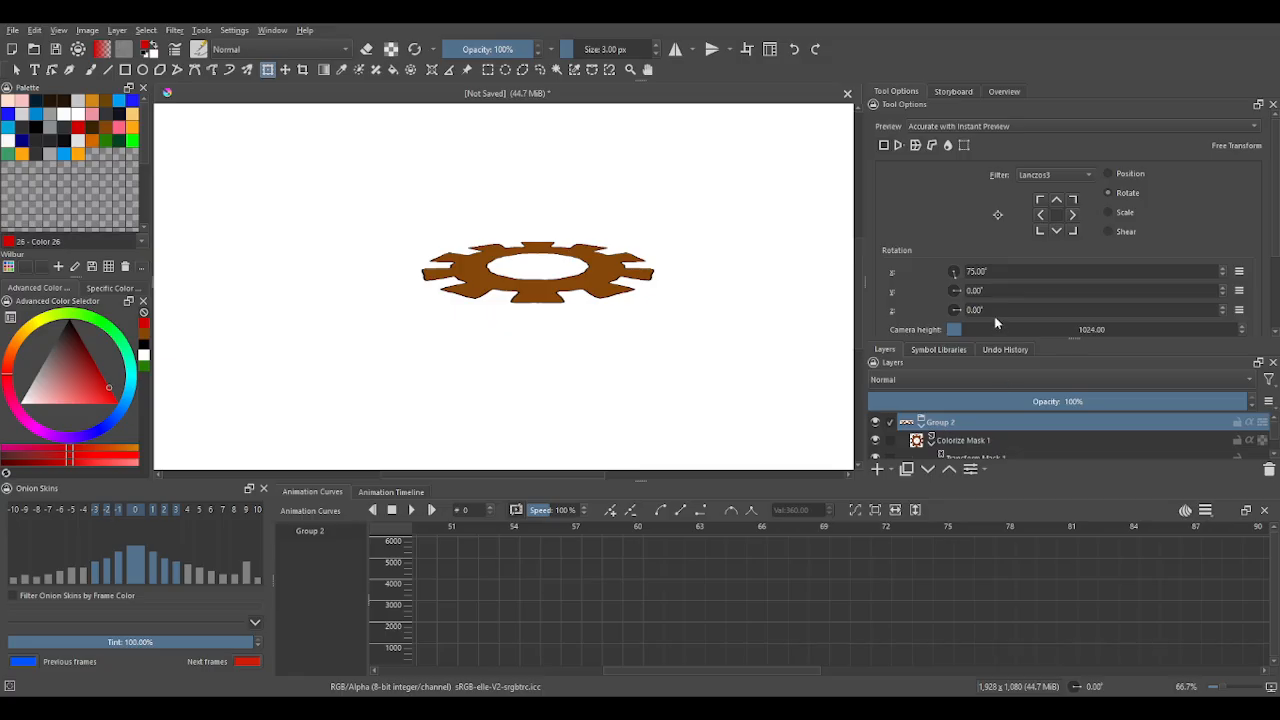
{"action": "left_click", "coordinate": [864, 370]}
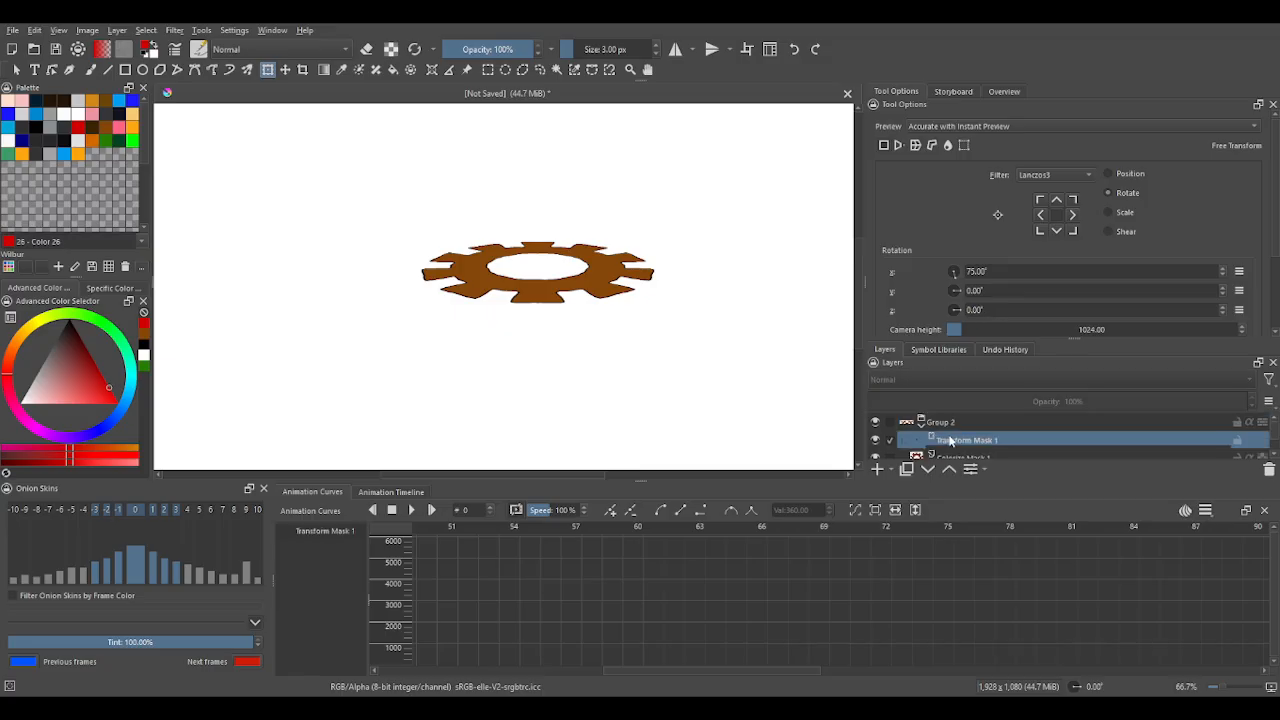
Try moving the gear straight down with the group's transform mask and test it by playing the animation.
{"action": "left_click", "coordinate": [525, 253]}
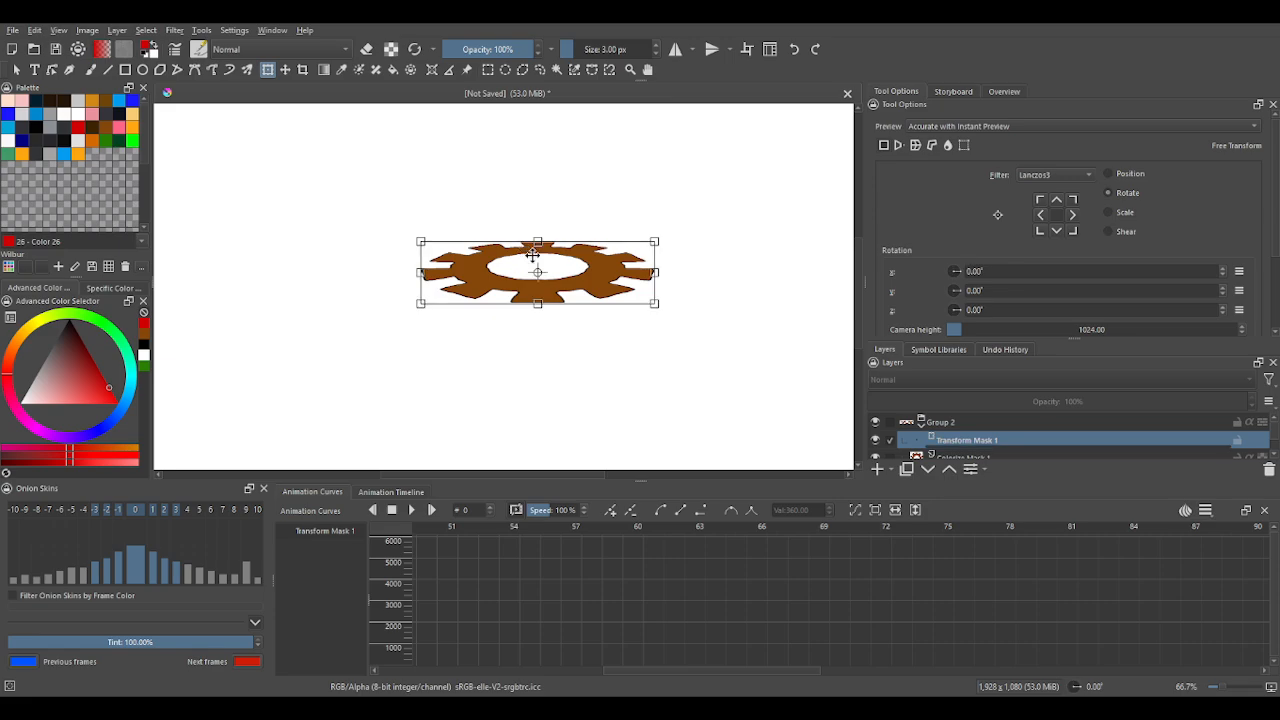
{"action": "scroll", "coordinate": [506, 324], "scroll_direction": "down", "scroll_amount": 1}
{"action": "left_click_drag", "start_coordinate": [497, 290], "coordinate": [495, 345]}
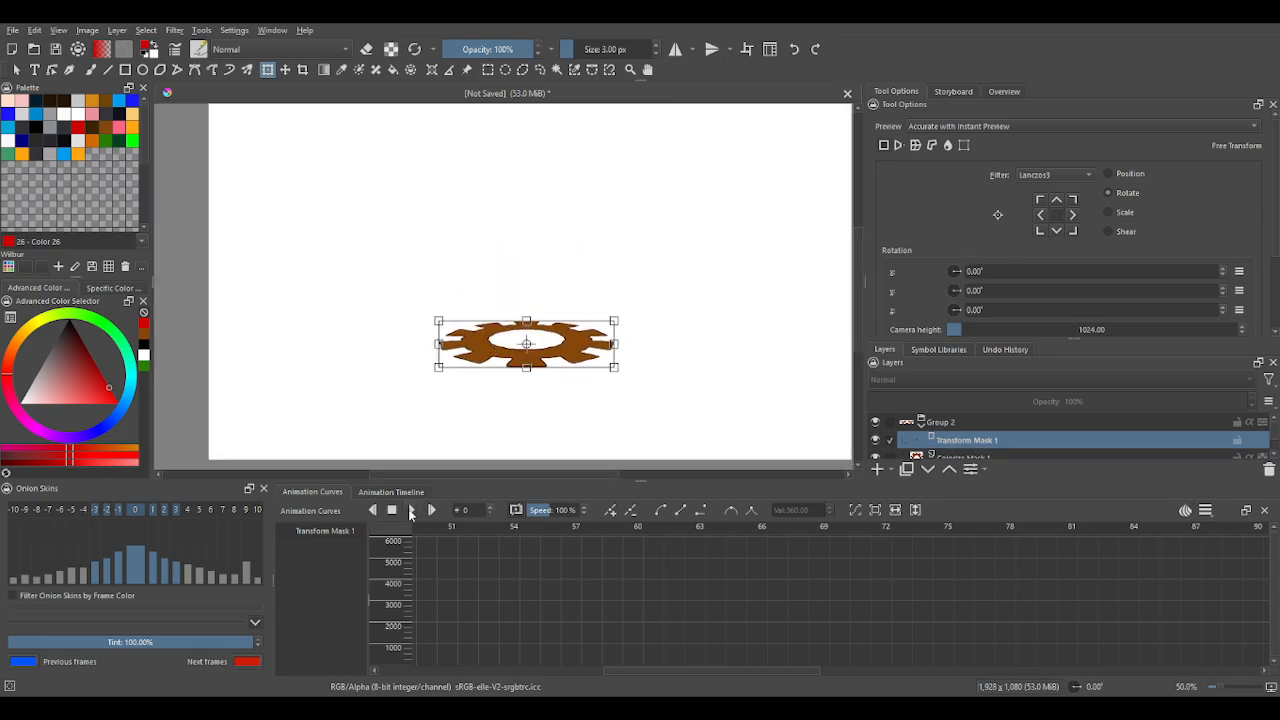
{"action": "left_click", "coordinate": [413, 511]}
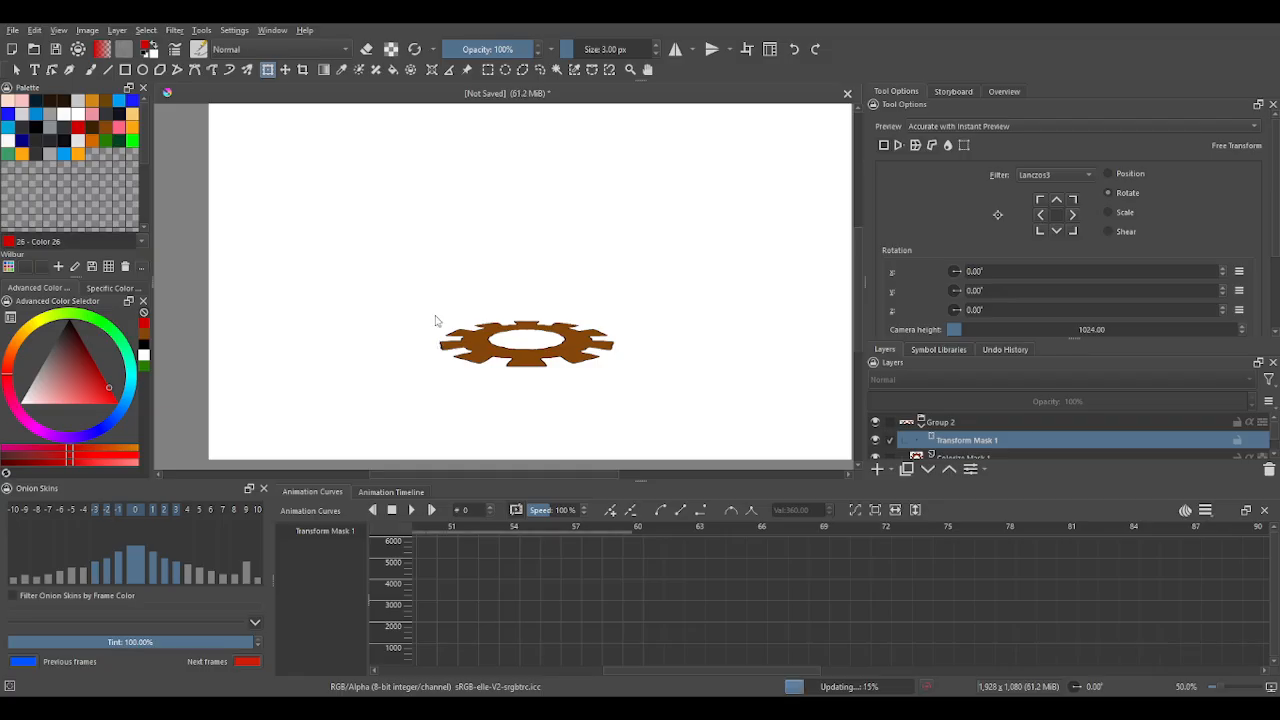
{"action": "left_click", "coordinate": [393, 511]}
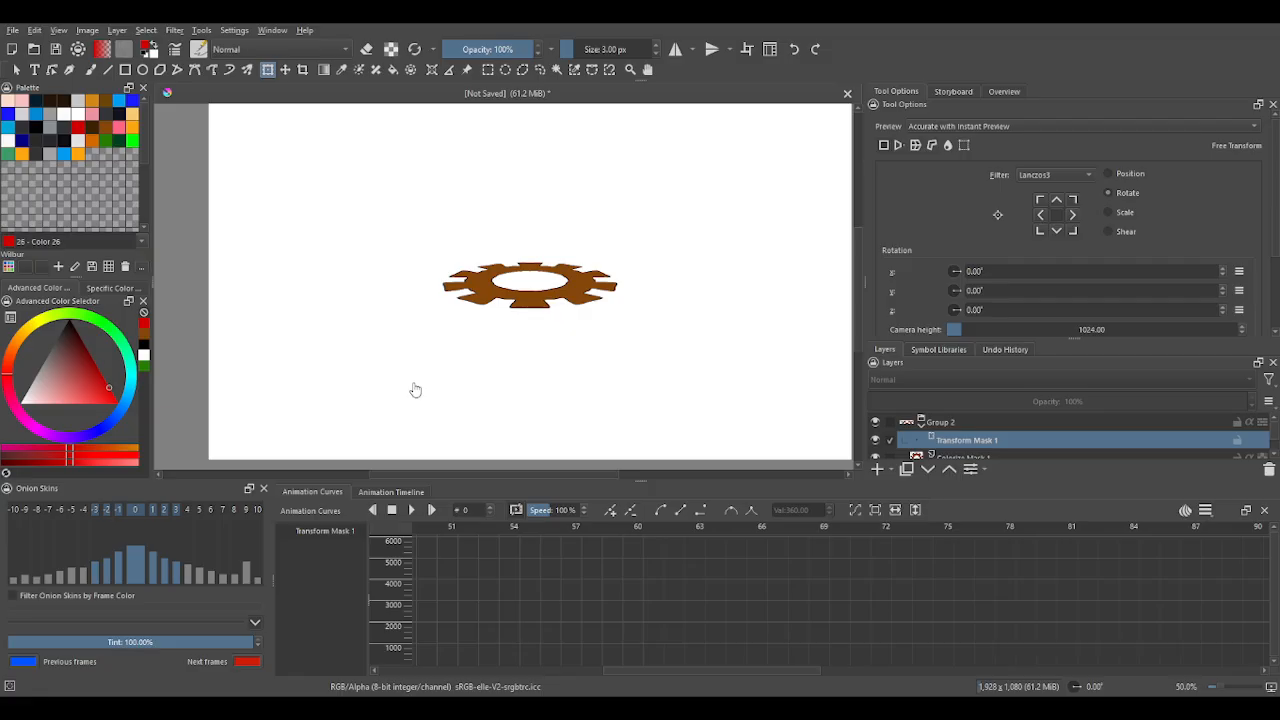
Collapse the gear group Group 2 in the layer stack and duplicate it.
{"action": "left_click", "coordinate": [922, 426]}
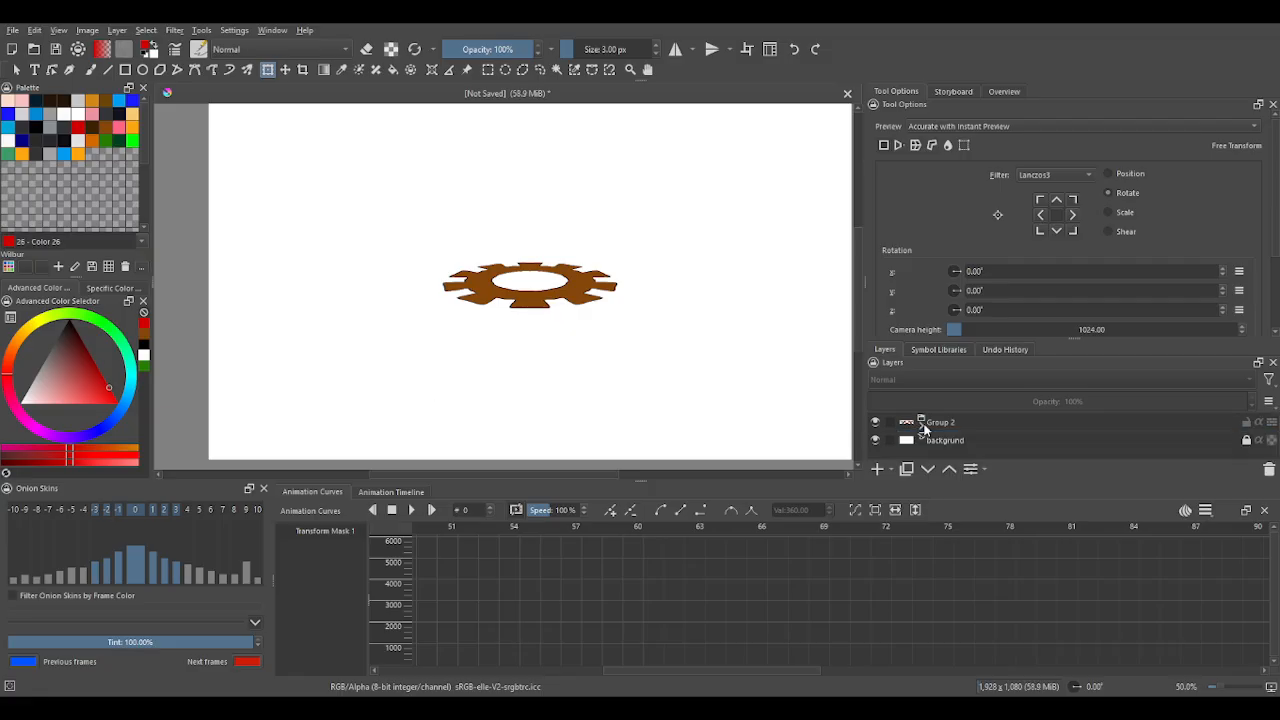
{"action": "left_click", "coordinate": [935, 424]}
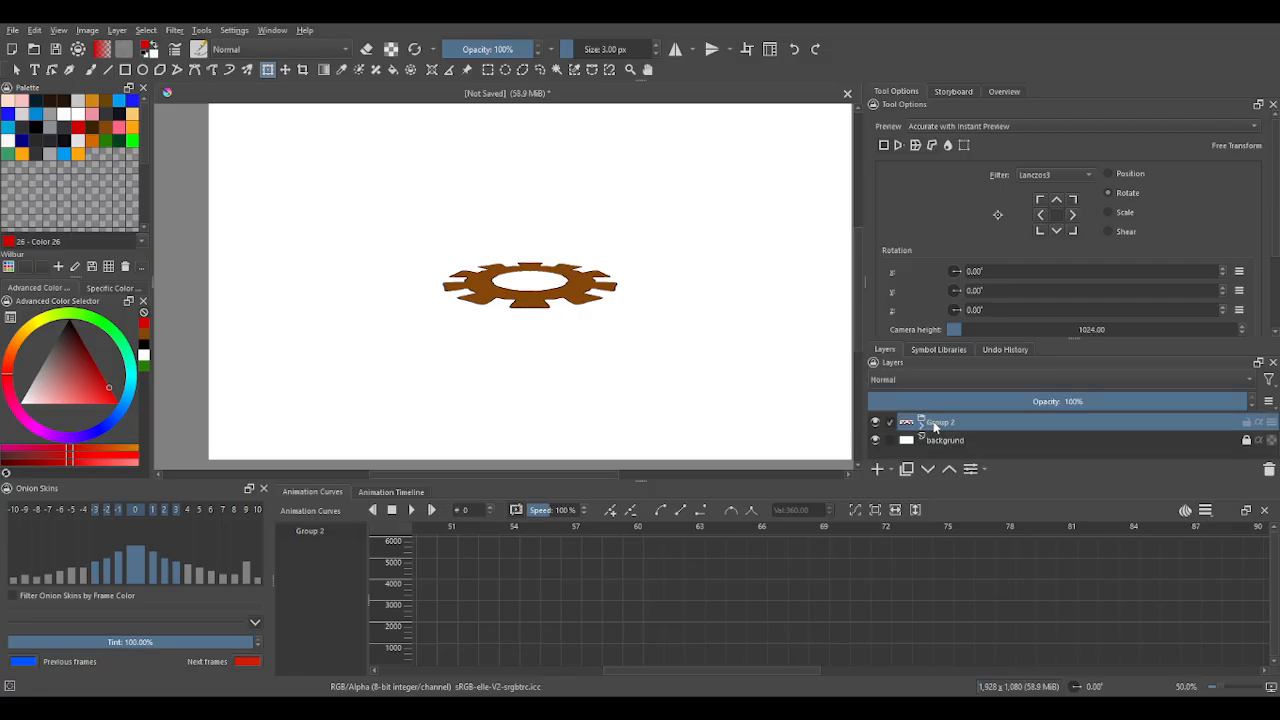
{"action": "key", "text": "ctrl+j"}
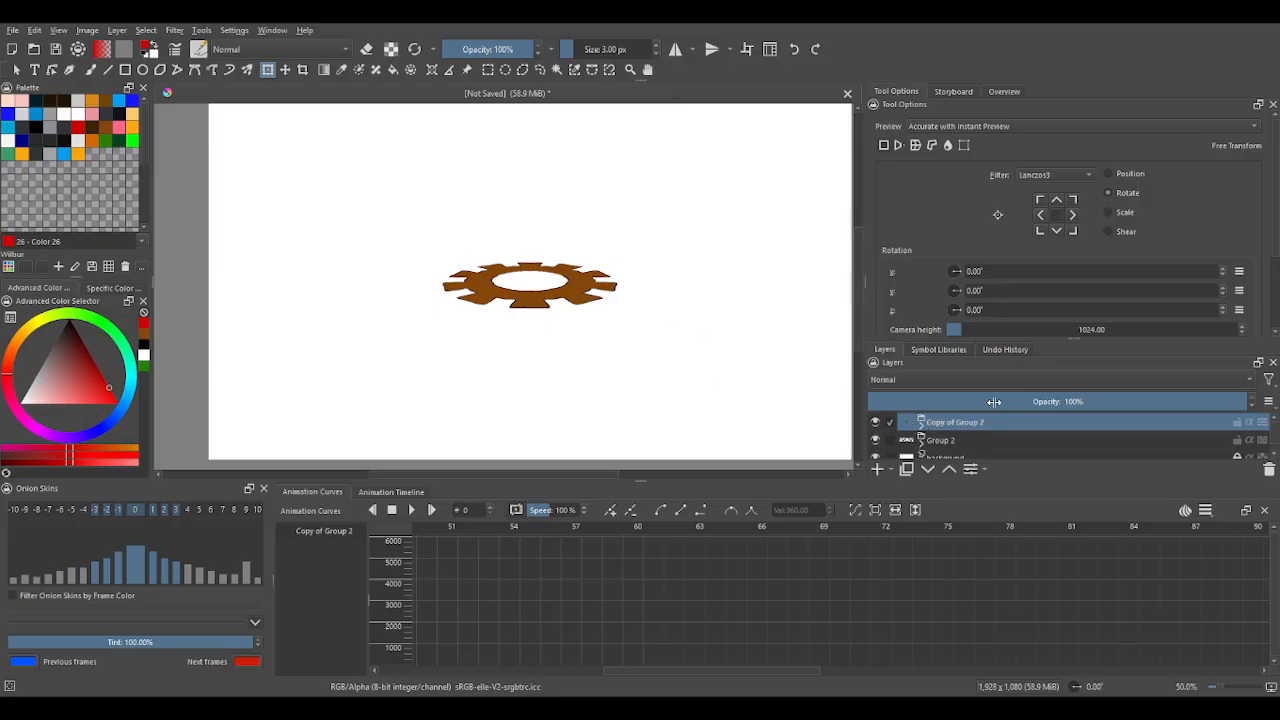
Move the duplicated gear directly below the original using the copied group's transform mask, and play the animation to check both gears.
{"action": "left_click", "coordinate": [907, 422]}
{"action": "left_click", "coordinate": [945, 444]}
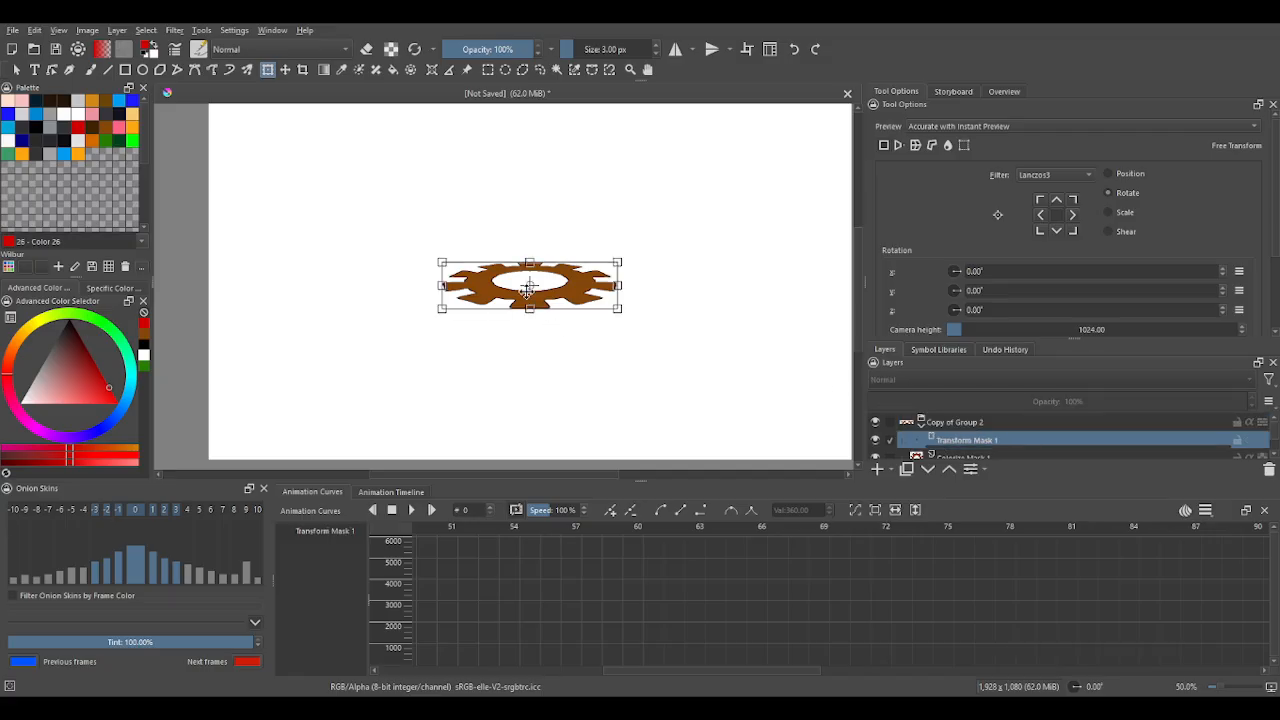
{"action": "left_click_drag", "start_coordinate": [501, 293], "coordinate": [503, 377]}
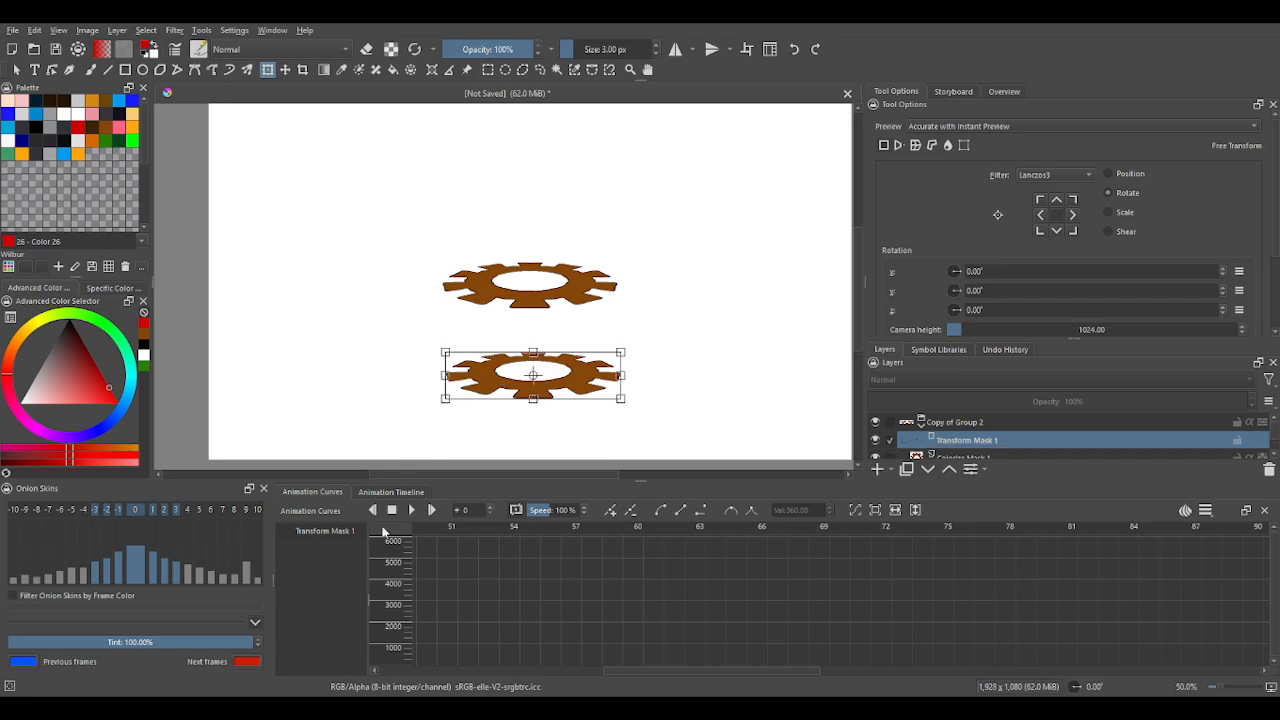
{"action": "left_click", "coordinate": [410, 511]}
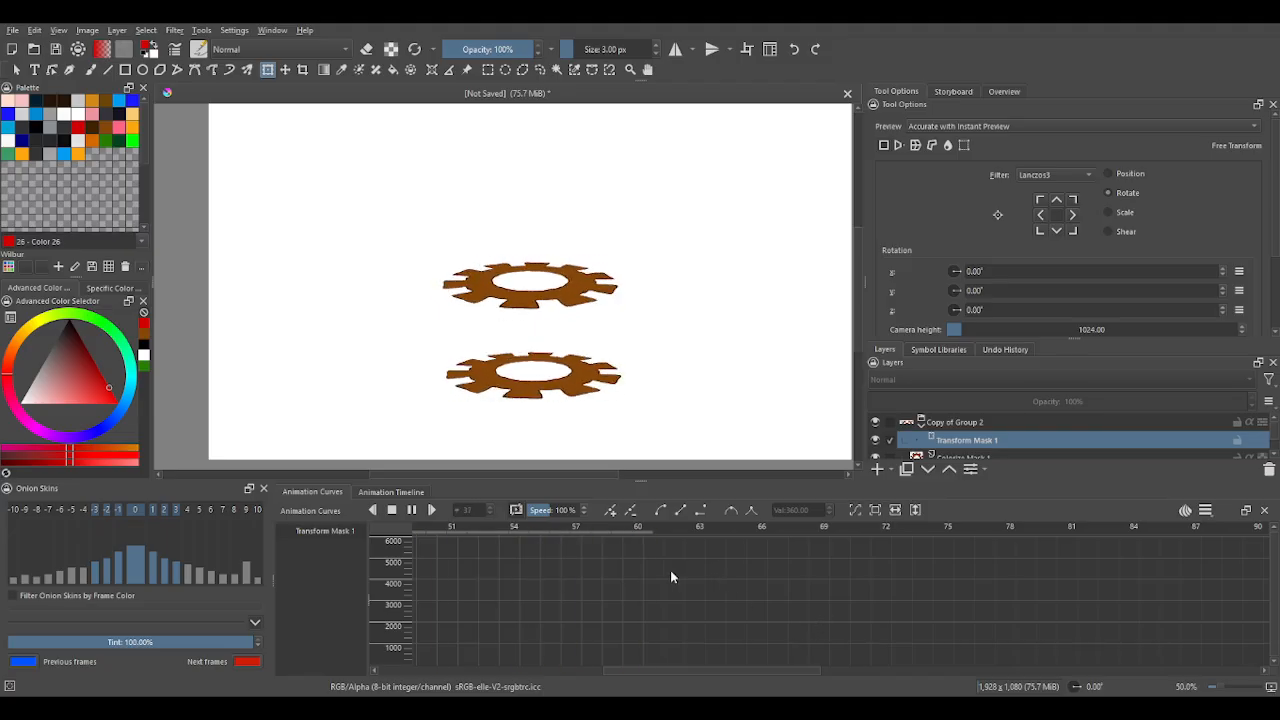
{"action": "left_click", "coordinate": [392, 510]}
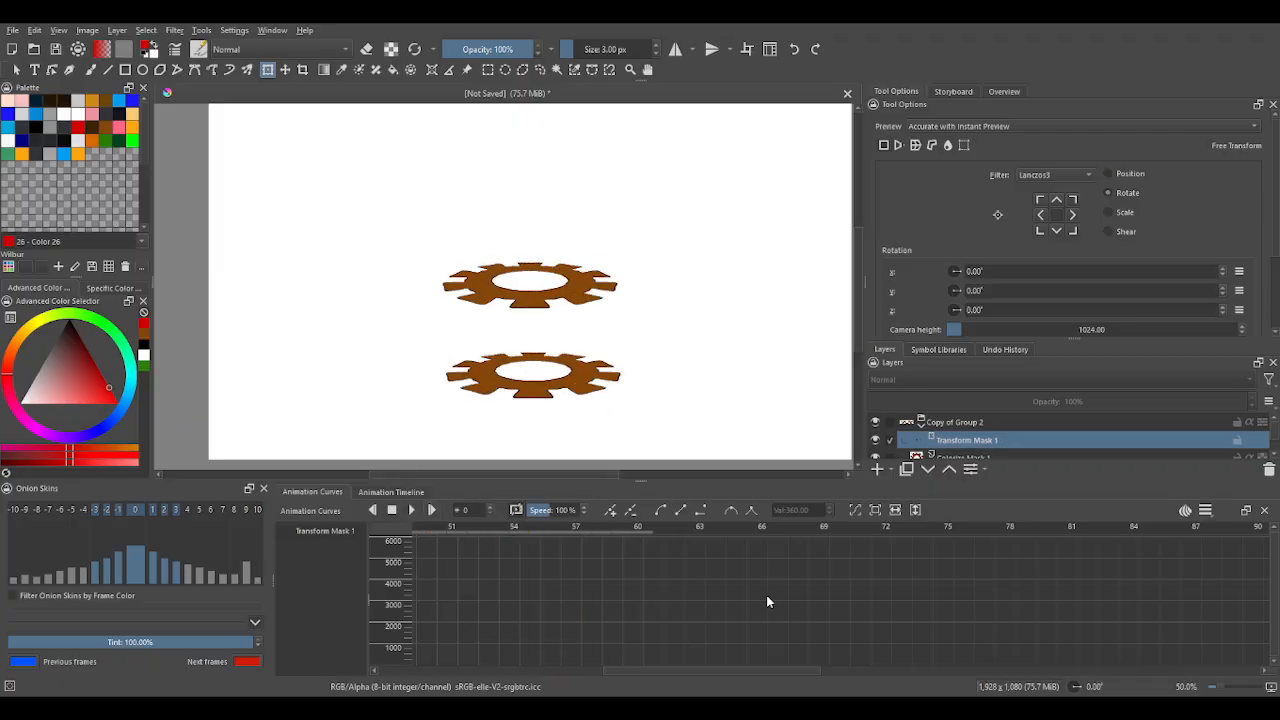